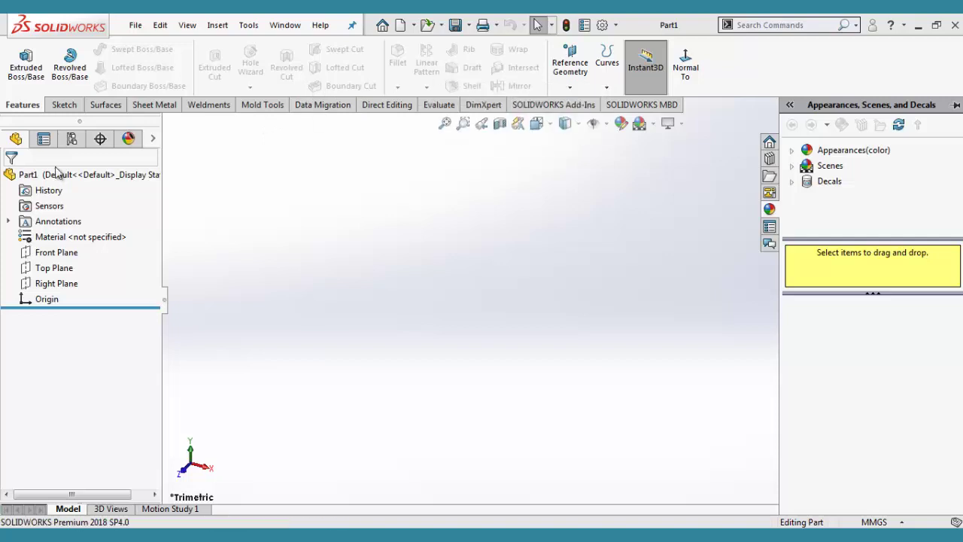
Start a sketch on the Front Plane and draw a centre rectangle anchored at the origin.
{"action": "left_click", "coordinate": [61, 252]}
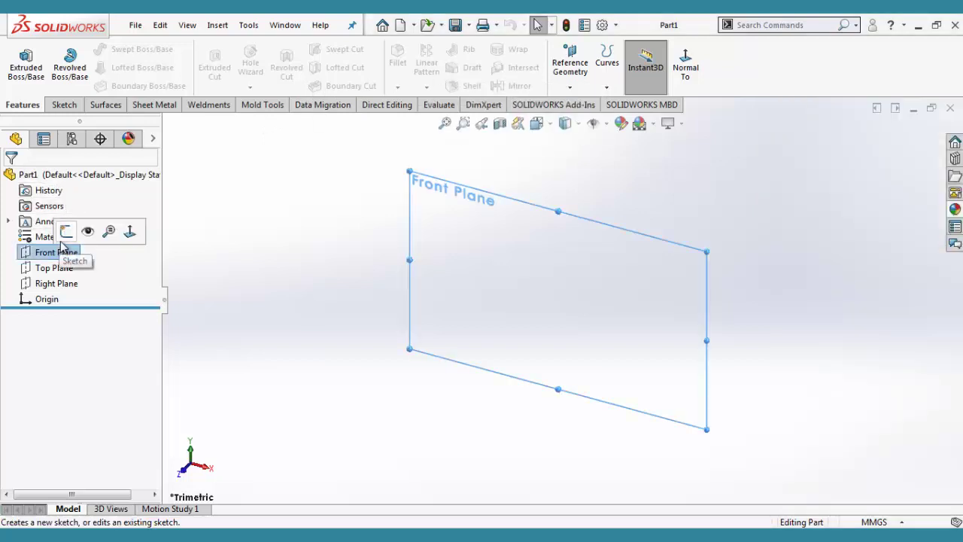
{"action": "left_click", "coordinate": [66, 232]}
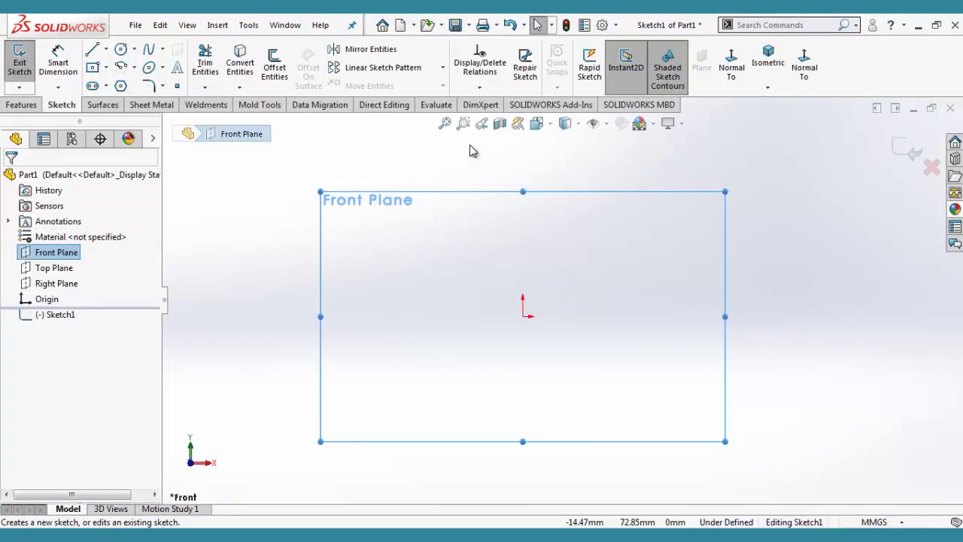
{"action": "left_click", "coordinate": [34, 105]}
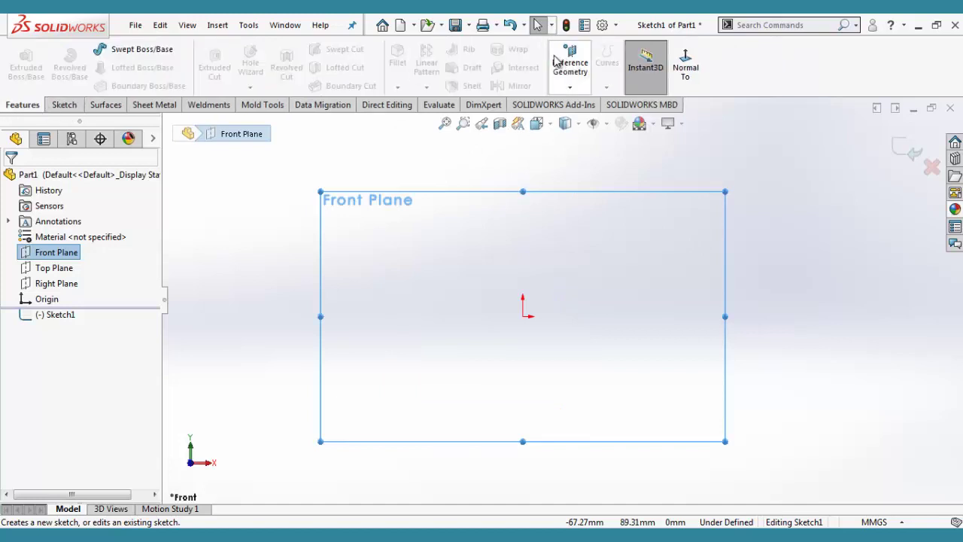
{"action": "left_click", "coordinate": [65, 105]}
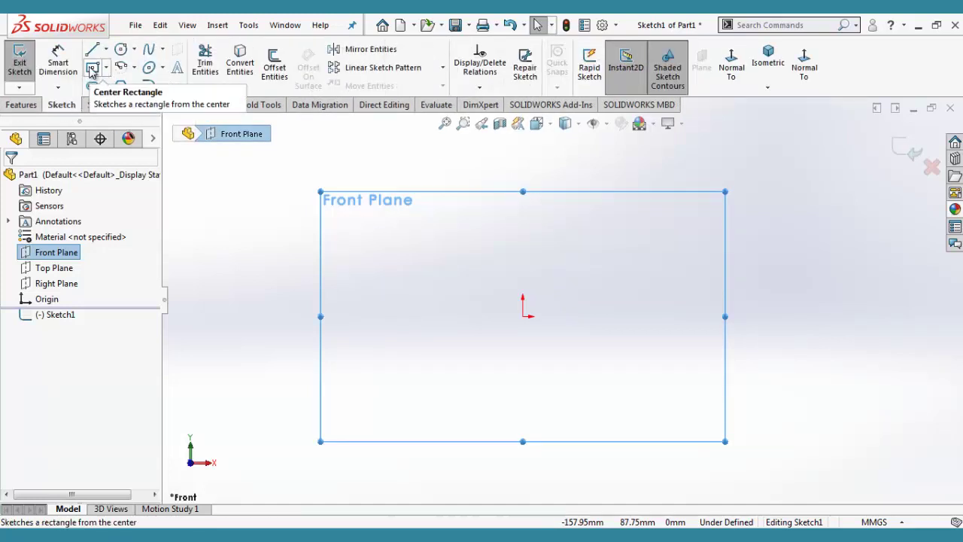
{"action": "left_click", "coordinate": [91, 69]}
{"action": "left_click", "coordinate": [524, 317]}
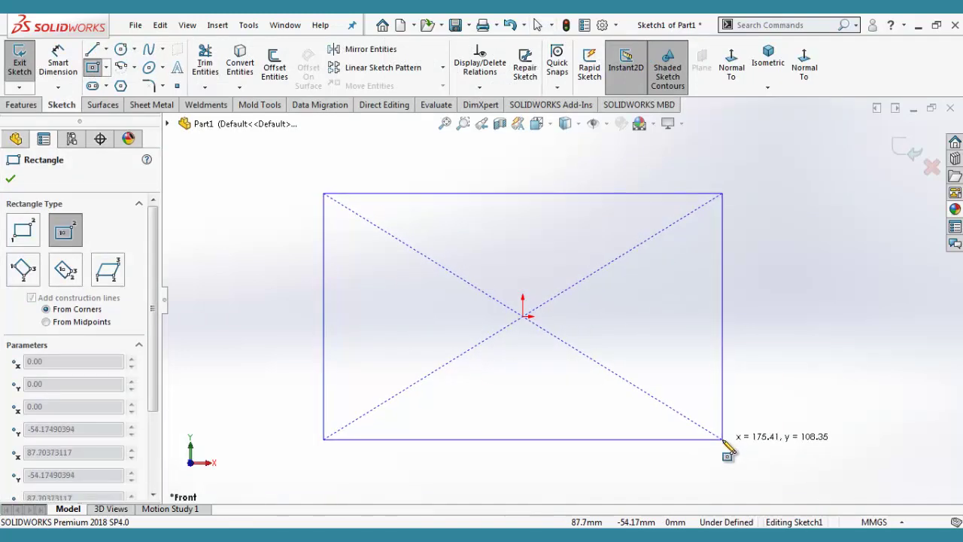
{"action": "left_click", "coordinate": [722, 438]}
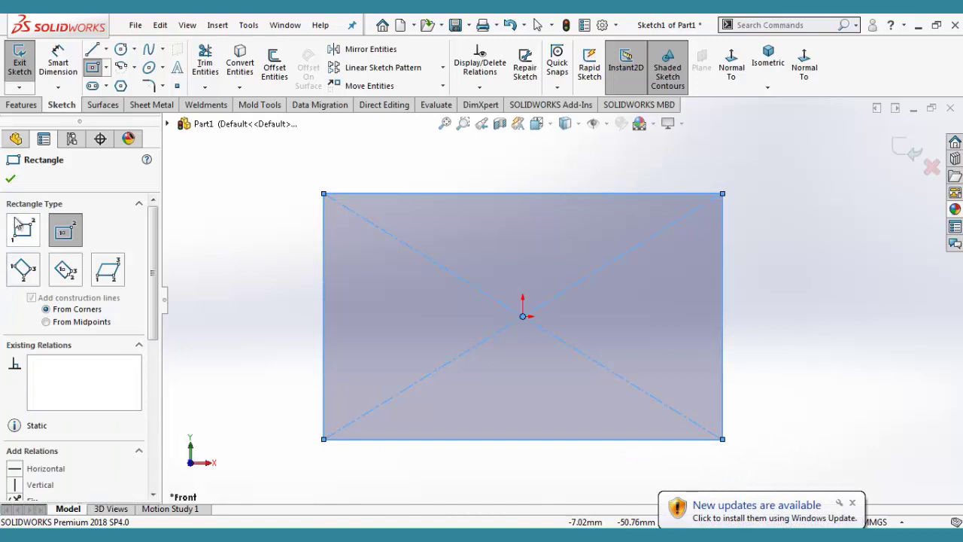
{"action": "left_click", "coordinate": [10, 179]}
{"action": "scroll", "coordinate": [662, 273], "scroll_direction": "up", "scroll_amount": 1}
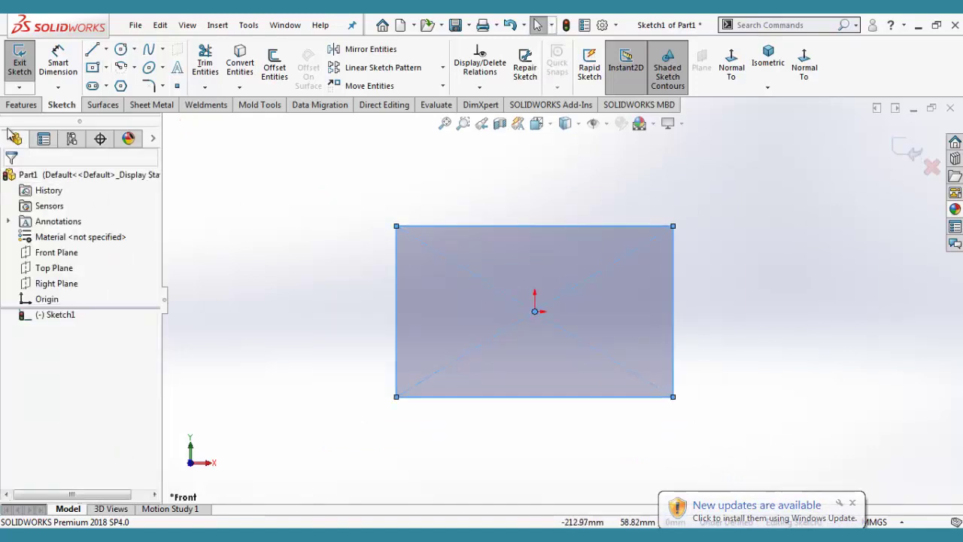
Extrude the rectangle sketch 284 mm deep into a solid box, Boss-Extrude1.
{"action": "left_click", "coordinate": [21, 105]}
{"action": "left_click", "coordinate": [26, 64]}
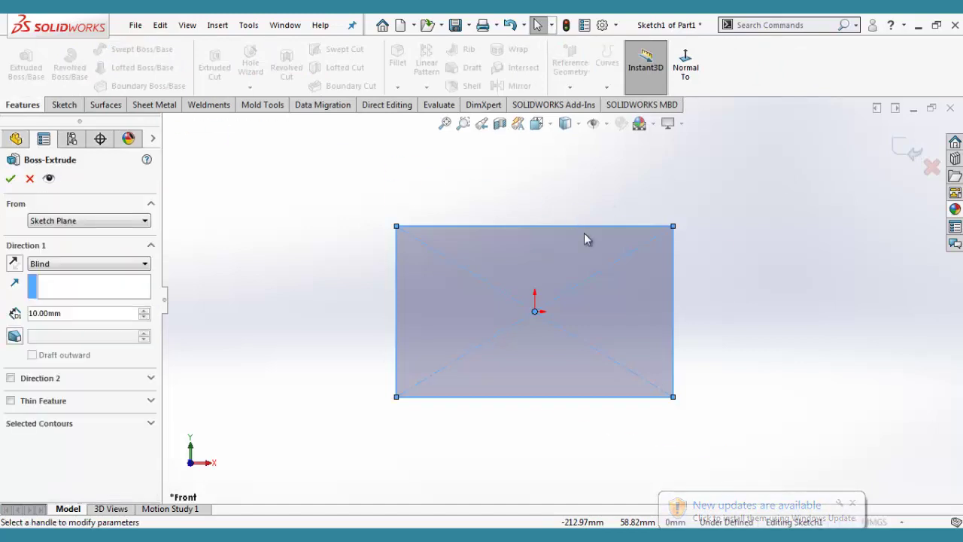
{"action": "left_click_drag", "start_coordinate": [534, 324], "coordinate": [462, 370]}
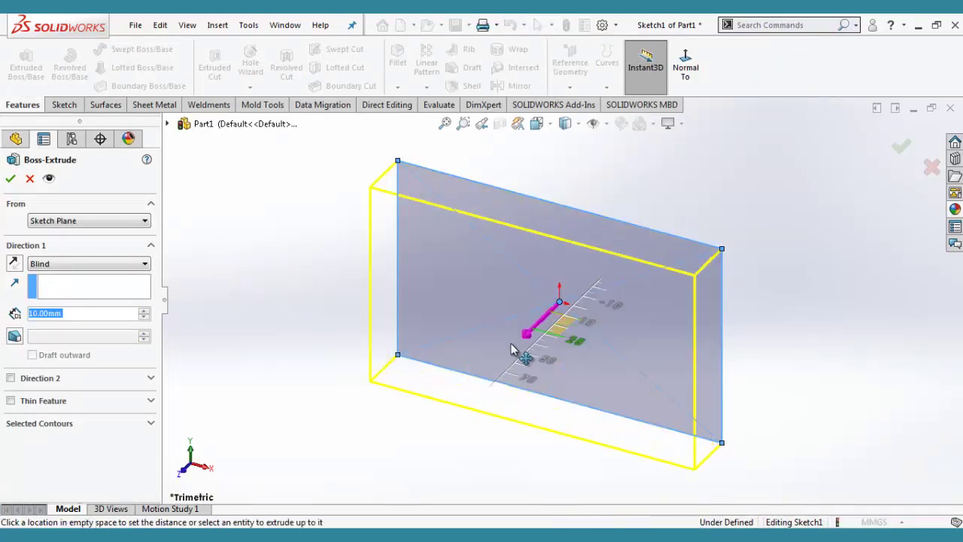
{"action": "scroll", "coordinate": [572, 331], "scroll_direction": "up", "scroll_amount": 4}
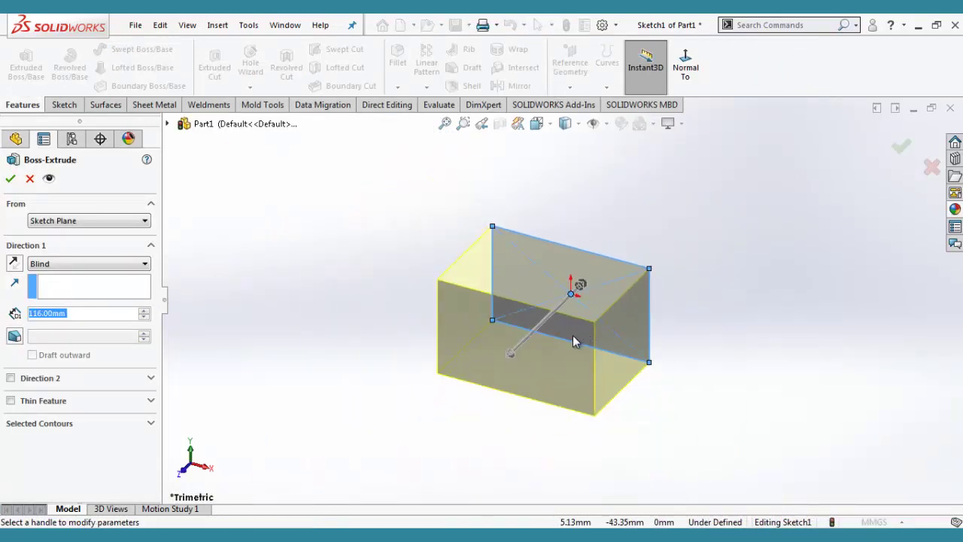
{"action": "left_click_drag", "start_coordinate": [506, 358], "coordinate": [365, 382]}
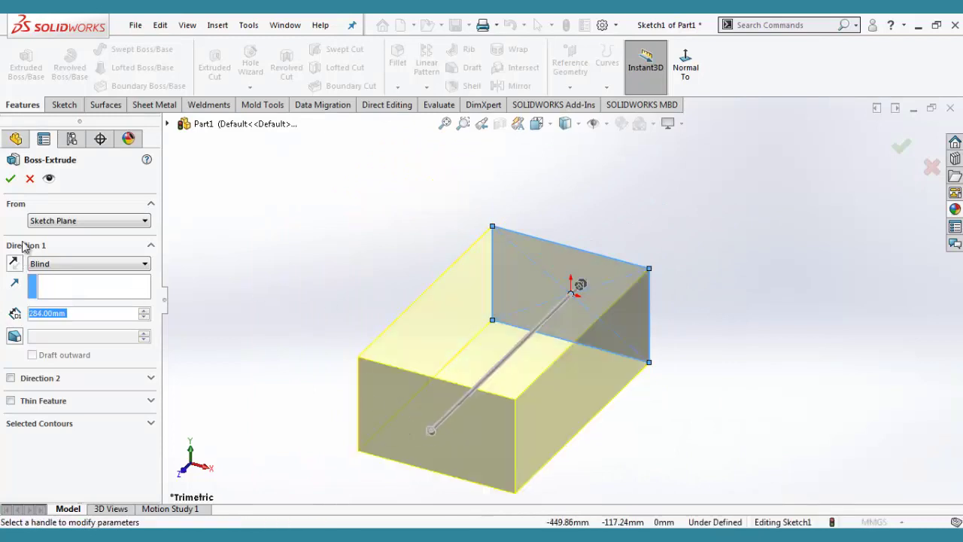
{"action": "left_click", "coordinate": [9, 178]}
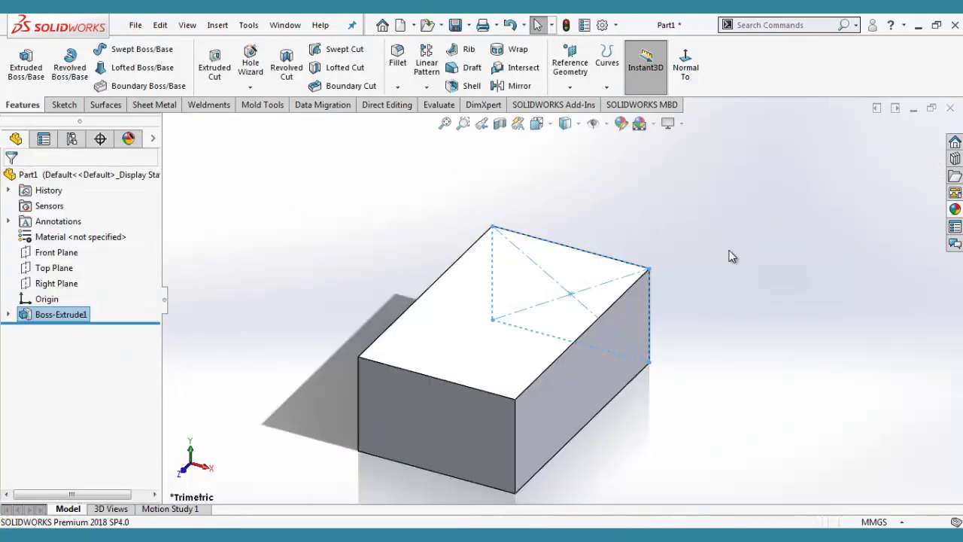
{"action": "mouse_move", "coordinate": [749, 280]}
{"action": "middle_mouse_down"}
{"action": "mouse_move", "coordinate": [466, 297]}
{"action": "mouse_move", "coordinate": [462, 369]}
{"action": "mouse_move", "coordinate": [339, 393]}
{"action": "mouse_move", "coordinate": [498, 342]}
{"action": "mouse_move", "coordinate": [595, 350]}
{"action": "mouse_move", "coordinate": [495, 400]}
{"action": "mouse_move", "coordinate": [562, 401]}
{"action": "mouse_move", "coordinate": [516, 353]}
{"action": "mouse_move", "coordinate": [490, 376]}
{"action": "mouse_move", "coordinate": [579, 318]}
{"action": "mouse_move", "coordinate": [540, 376]}
{"action": "mouse_move", "coordinate": [512, 269]}
{"action": "middle_mouse_up"}
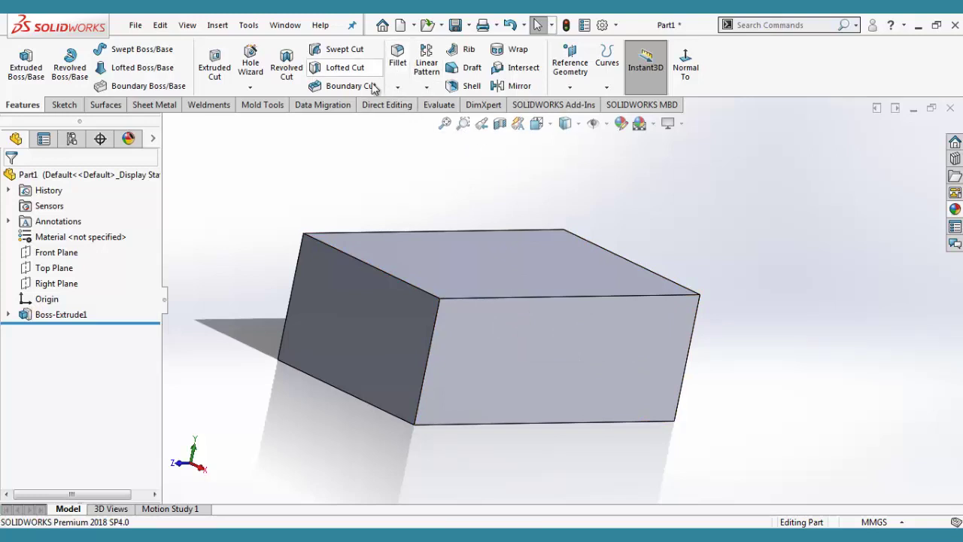
{"action": "left_click", "coordinate": [64, 104]}
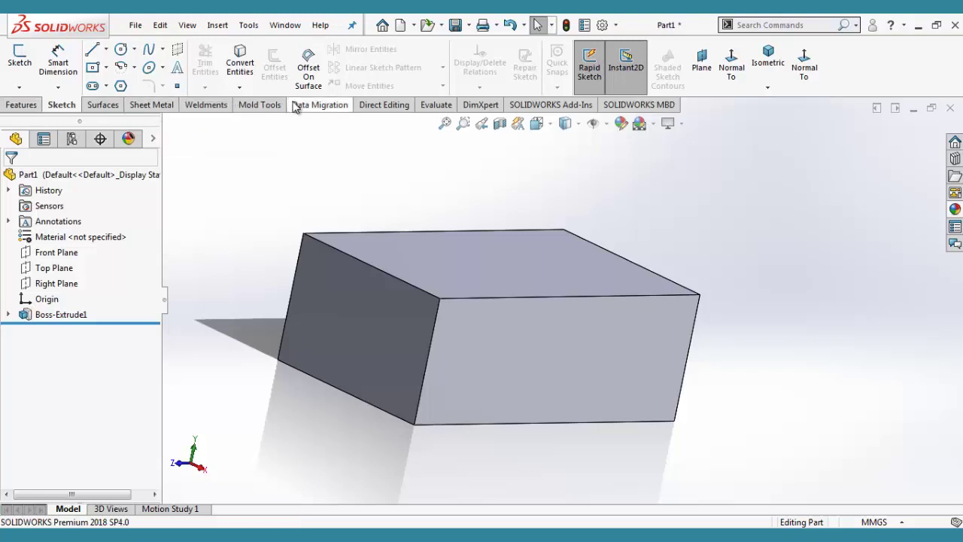
Start a fillet on the box's long top front edge.
{"action": "left_click", "coordinate": [21, 106]}
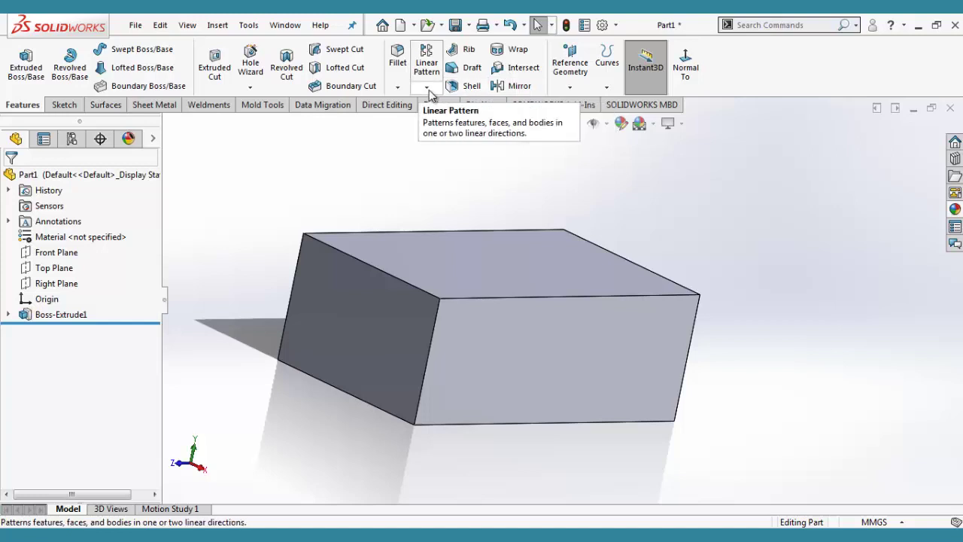
{"action": "left_click", "coordinate": [397, 87]}
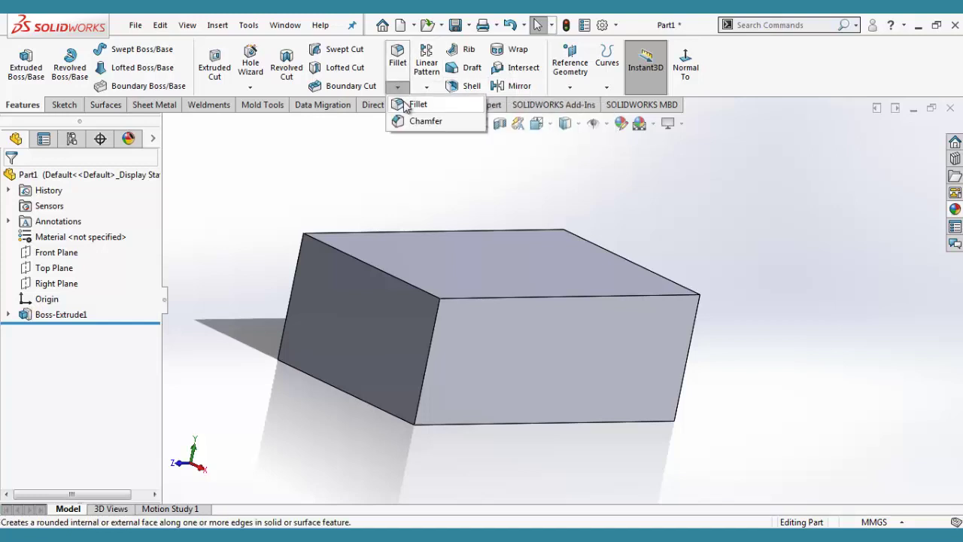
{"action": "left_click", "coordinate": [406, 107]}
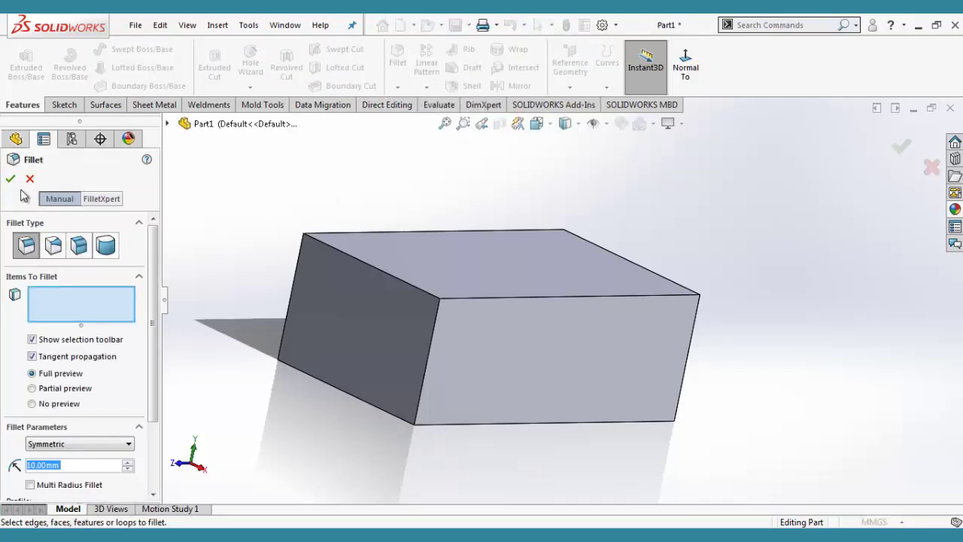
{"action": "left_click", "coordinate": [577, 298]}
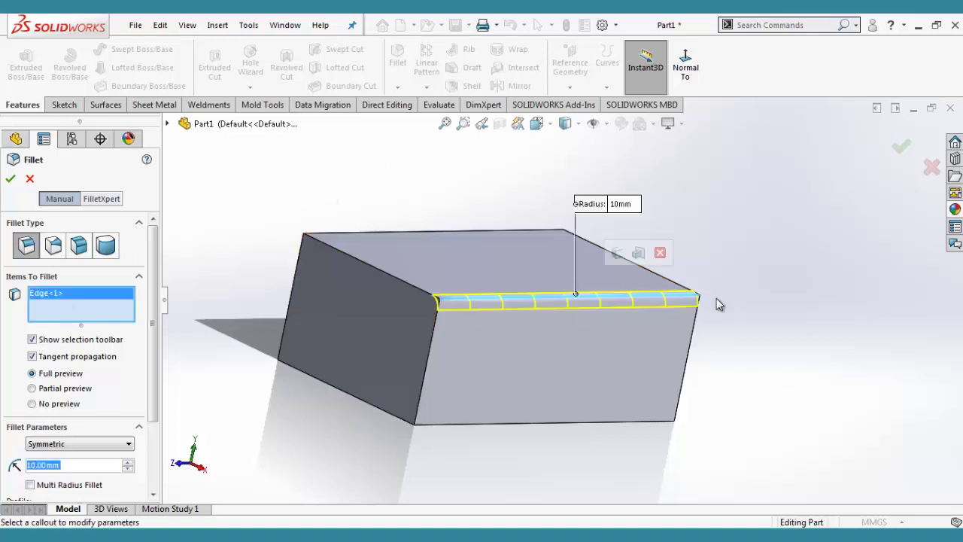
{"action": "scroll", "coordinate": [624, 301], "scroll_direction": "down", "scroll_amount": 3}
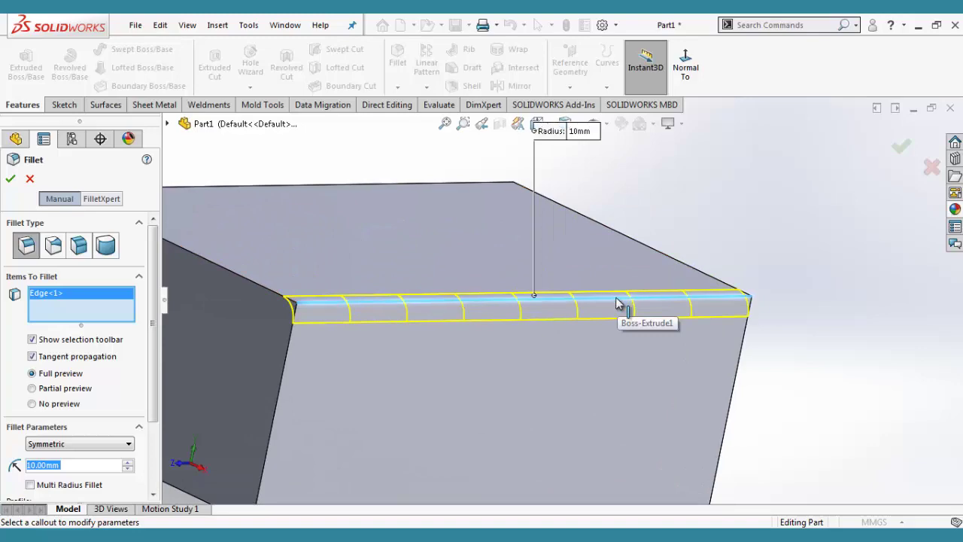
{"action": "mouse_move", "coordinate": [619, 300]}
{"action": "middle_mouse_down"}
{"action": "mouse_move", "coordinate": [526, 326]}
{"action": "mouse_move", "coordinate": [516, 358]}
{"action": "mouse_move", "coordinate": [625, 294]}
{"action": "mouse_move", "coordinate": [578, 373]}
{"action": "mouse_move", "coordinate": [660, 366]}
{"action": "mouse_move", "coordinate": [591, 413]}
{"action": "middle_mouse_up"}
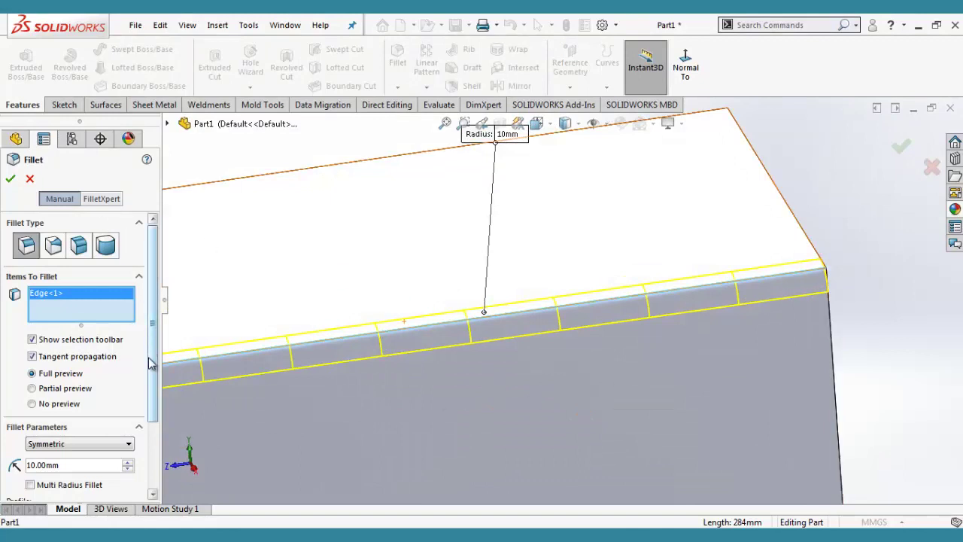
{"action": "scroll", "coordinate": [151, 365], "scroll_direction": "down", "scroll_amount": 3}
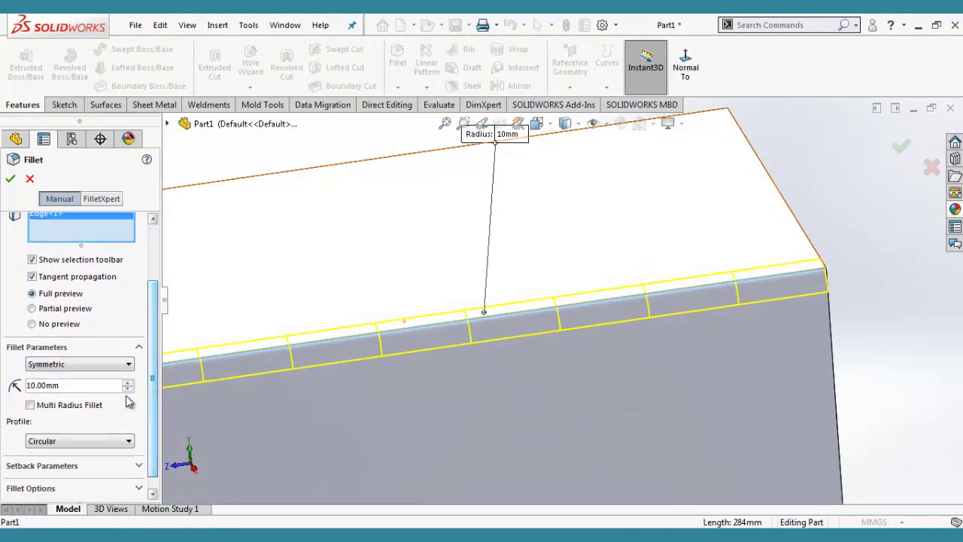
Keep the fillet symmetric, raise its radius to 50 mm, and accept it.
{"action": "left_click", "coordinate": [127, 365]}
{"action": "left_click", "coordinate": [128, 377]}
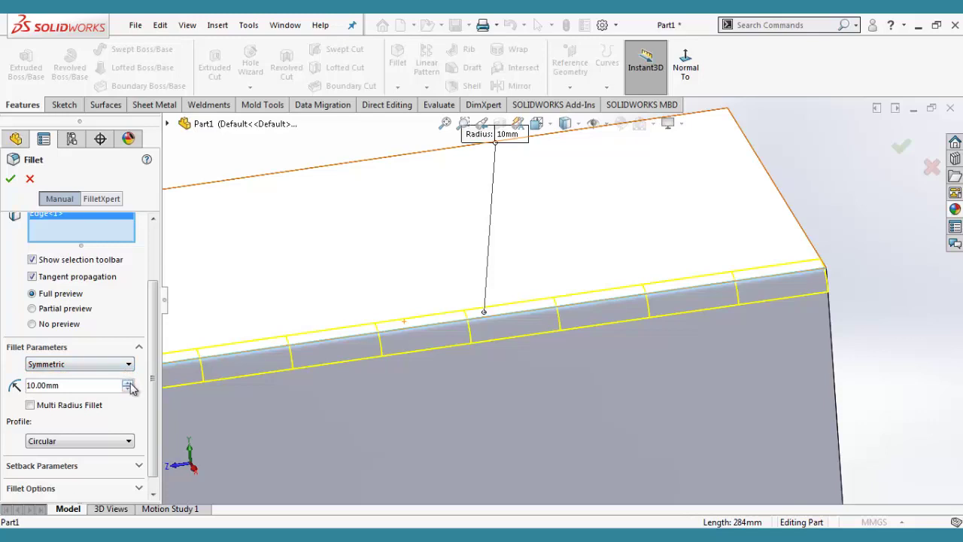
{"action": "left_click", "coordinate": [129, 383]}
{"action": "left_click", "coordinate": [129, 383]}
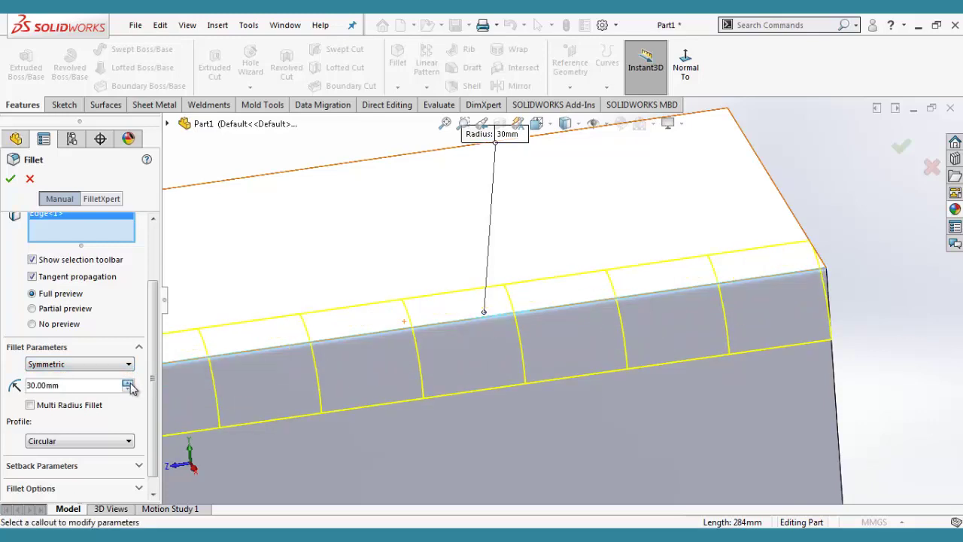
{"action": "left_click", "coordinate": [130, 385]}
{"action": "left_click", "coordinate": [130, 385]}
{"action": "scroll", "coordinate": [360, 354], "scroll_direction": "up", "scroll_amount": 3}
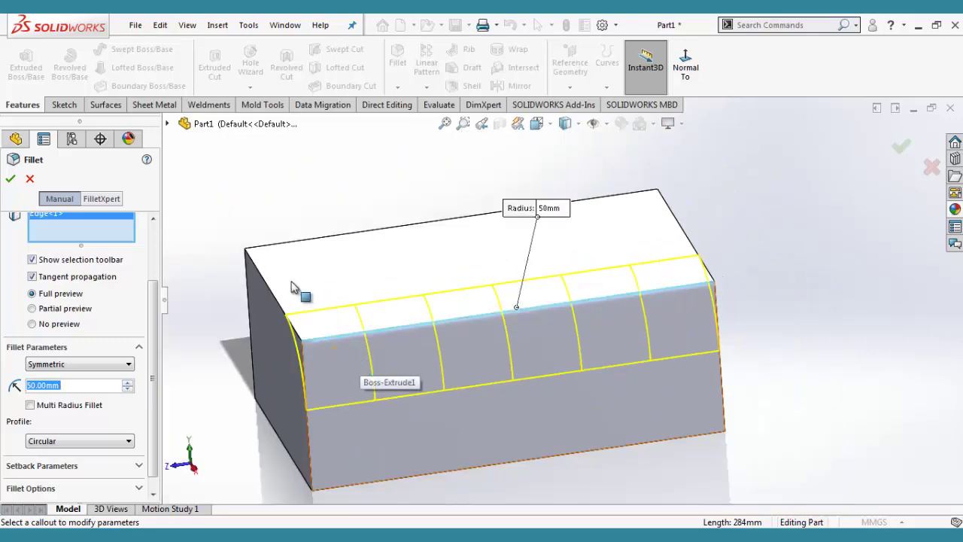
{"action": "left_click", "coordinate": [12, 179]}
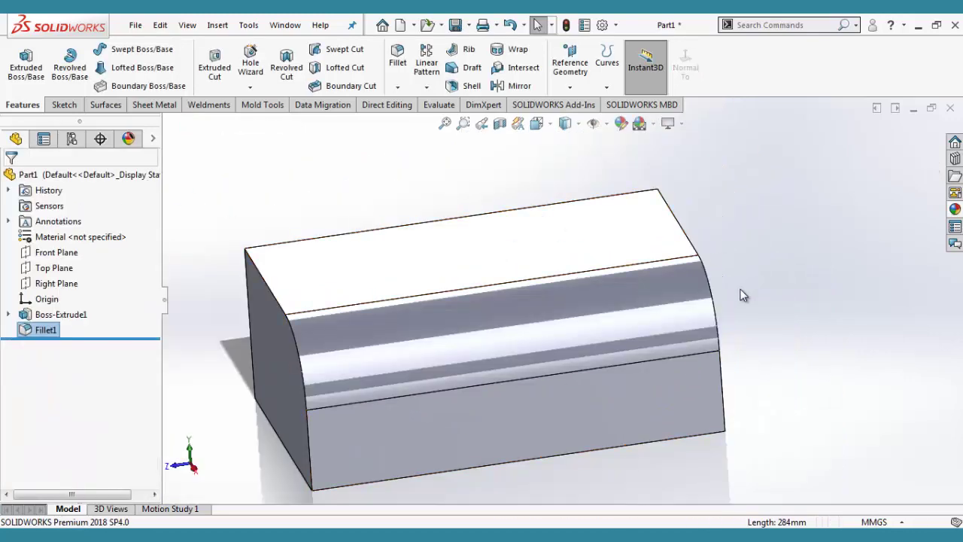
{"action": "mouse_move", "coordinate": [744, 294]}
{"action": "middle_mouse_down"}
{"action": "mouse_move", "coordinate": [754, 229]}
{"action": "mouse_move", "coordinate": [638, 245]}
{"action": "mouse_move", "coordinate": [736, 230]}
{"action": "mouse_move", "coordinate": [774, 253]}
{"action": "mouse_move", "coordinate": [637, 293]}
{"action": "middle_mouse_up"}
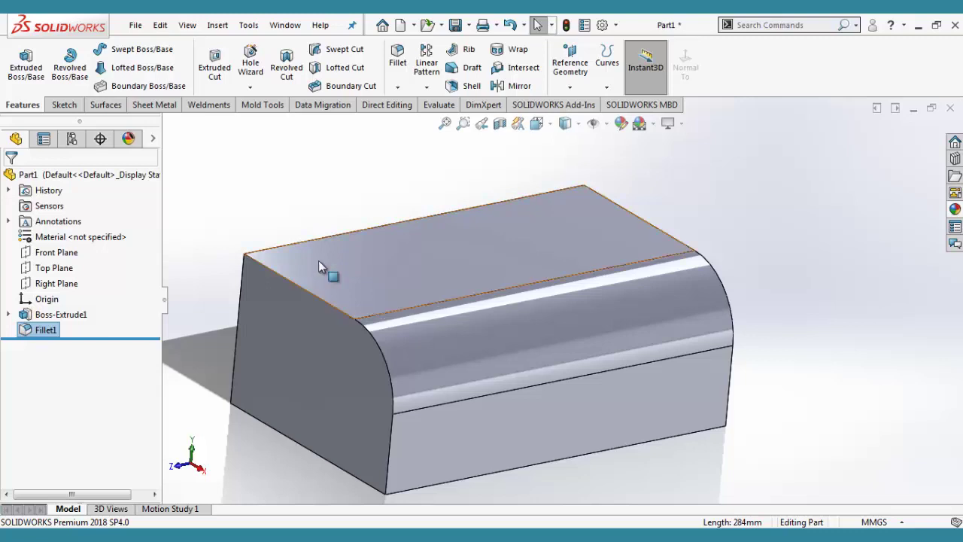
Undo the 50 mm fillet and set up a face fillet between the top and front faces.
{"action": "key", "text": "ctrl+z"}
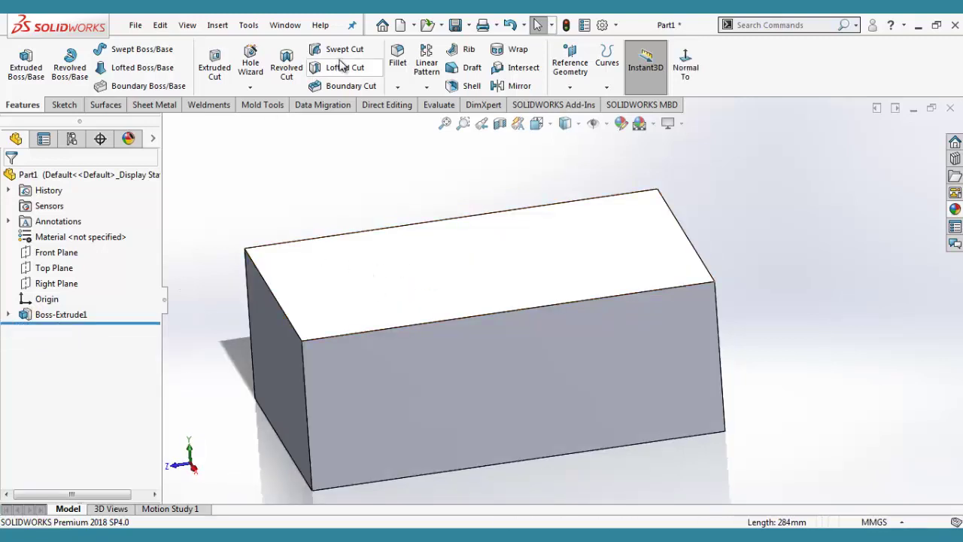
{"action": "left_click", "coordinate": [398, 59]}
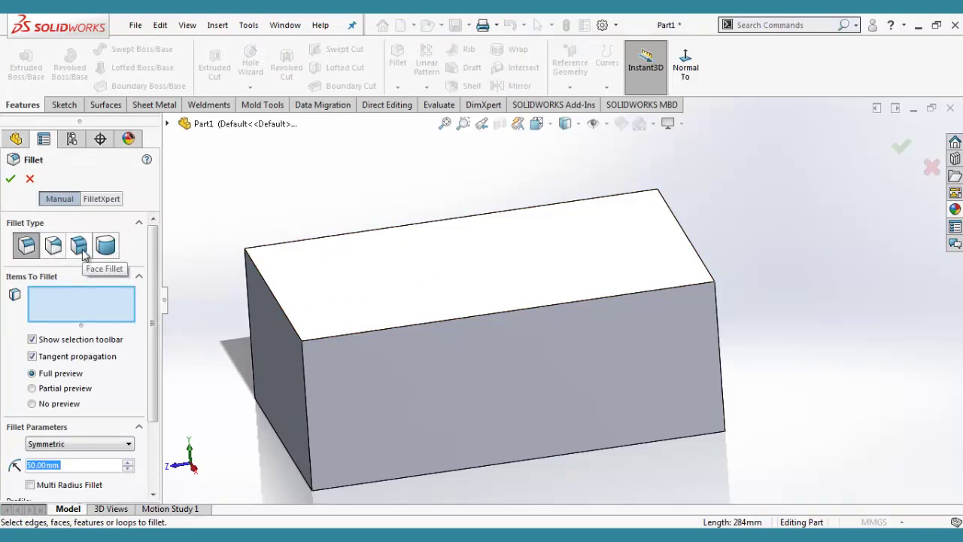
{"action": "left_click", "coordinate": [81, 252]}
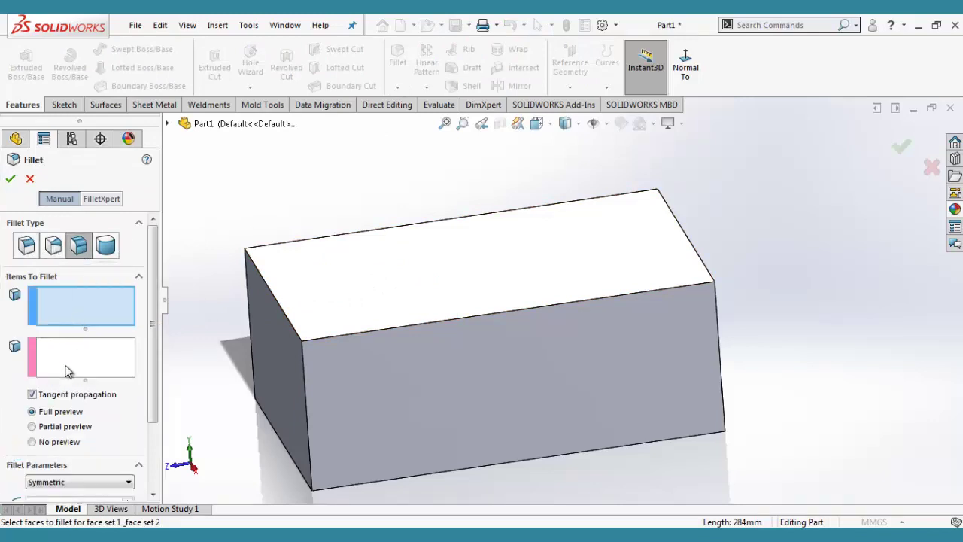
{"action": "left_click", "coordinate": [487, 286]}
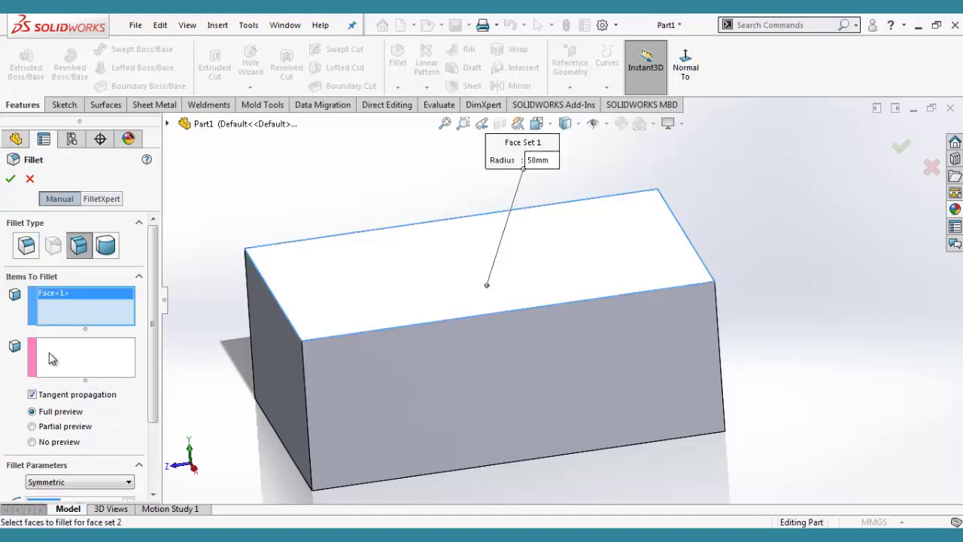
{"action": "left_click", "coordinate": [49, 352]}
{"action": "left_click", "coordinate": [436, 369]}
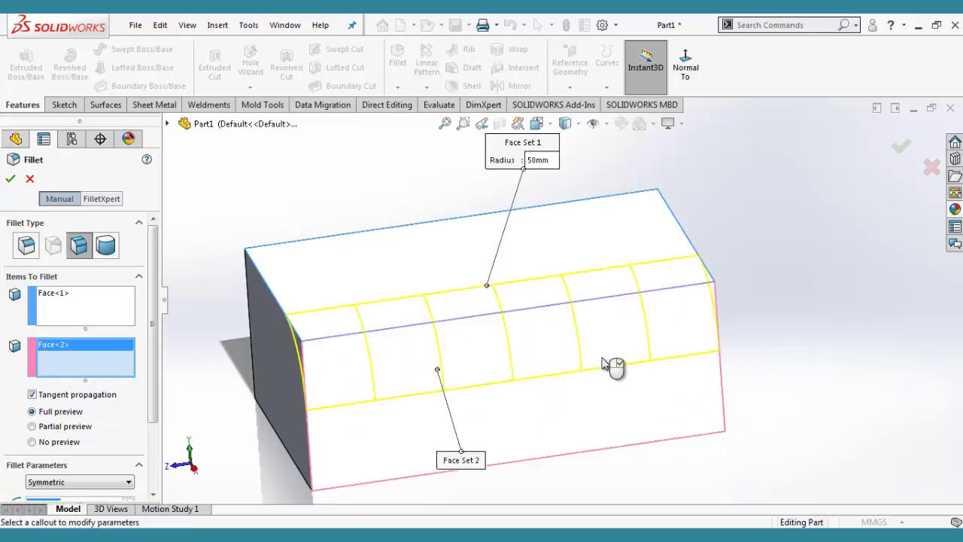
Try face fillet radii of 20 and 10 mm, then cancel it and restart the Fillet tool.
{"action": "scroll", "coordinate": [153, 386], "scroll_direction": "down", "scroll_amount": 3}
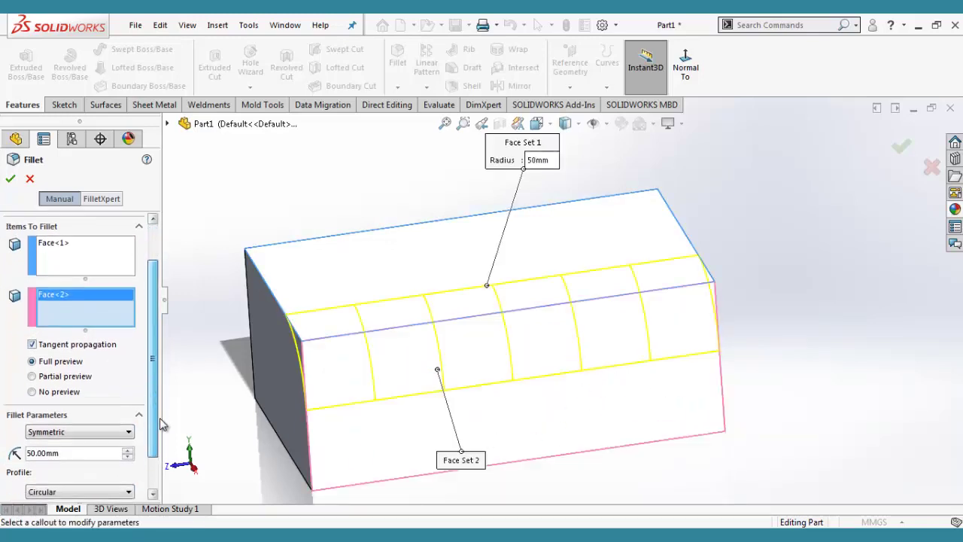
{"action": "left_click", "coordinate": [128, 447]}
{"action": "left_click", "coordinate": [128, 448]}
{"action": "left_click", "coordinate": [128, 447]}
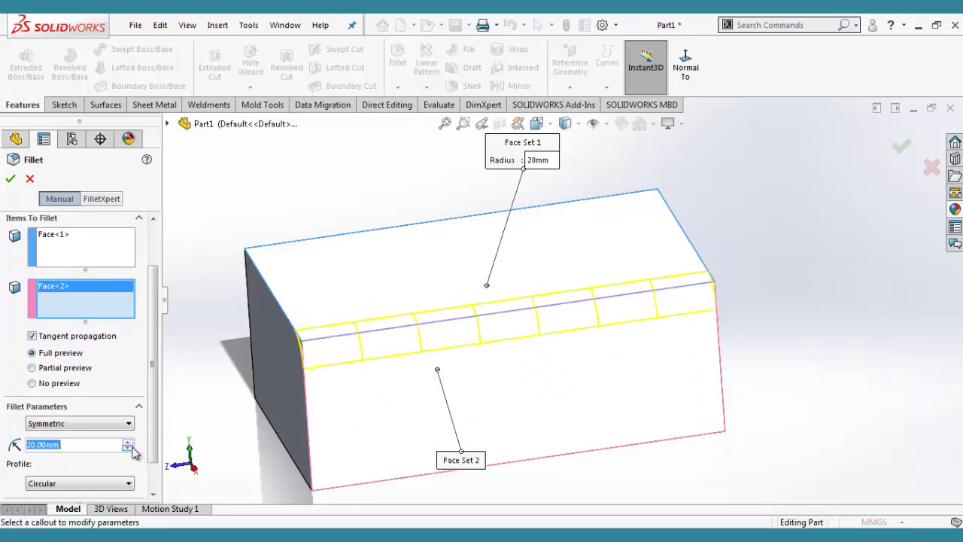
{"action": "left_click", "coordinate": [129, 447]}
{"action": "mouse_move", "coordinate": [663, 362]}
{"action": "middle_mouse_down"}
{"action": "mouse_move", "coordinate": [680, 361]}
{"action": "mouse_move", "coordinate": [675, 392]}
{"action": "middle_mouse_up"}
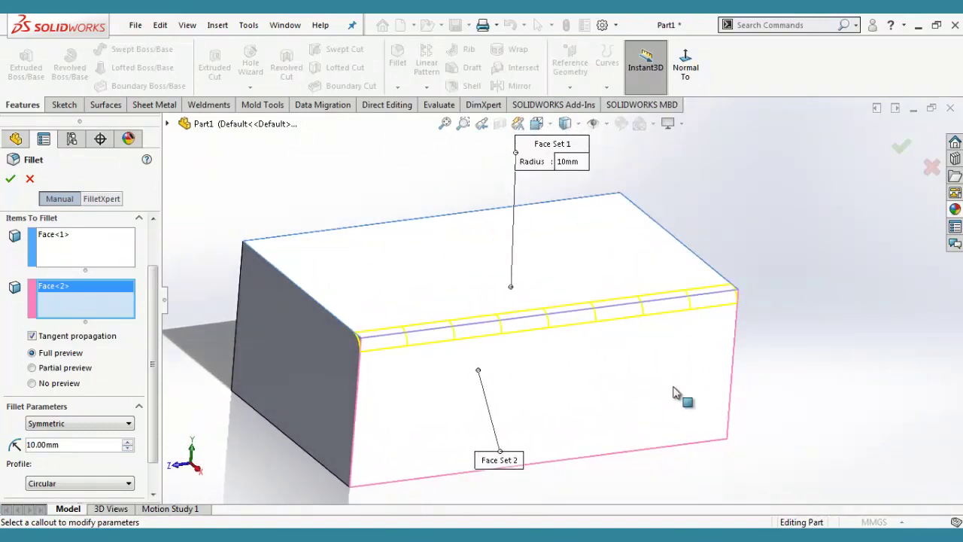
{"action": "left_click", "coordinate": [30, 180]}
{"action": "left_click", "coordinate": [398, 60]}
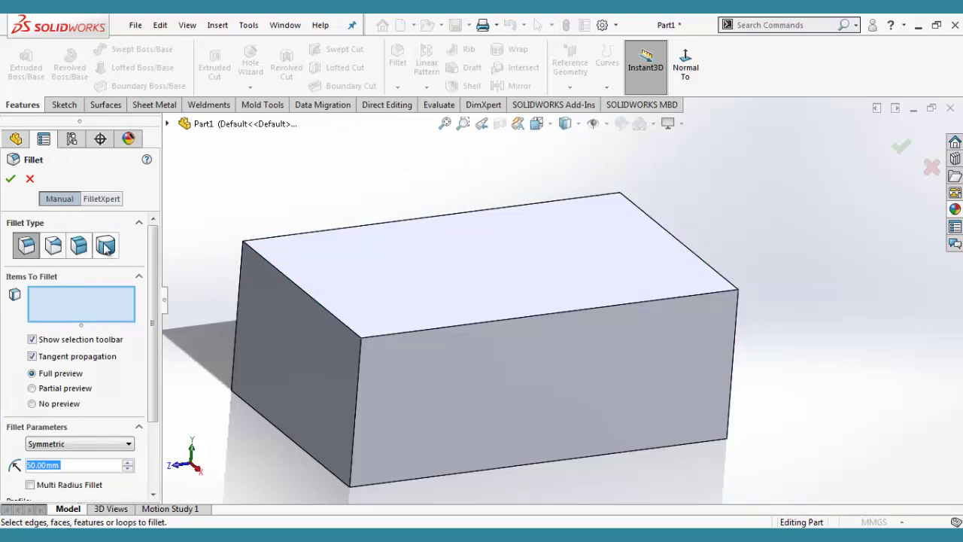
Choose a full round fillet with the front face as first side and the top face as centre set.
{"action": "left_click", "coordinate": [106, 245]}
{"action": "mouse_move", "coordinate": [313, 342]}
{"action": "middle_mouse_down"}
{"action": "mouse_move", "coordinate": [494, 319]}
{"action": "mouse_move", "coordinate": [557, 339]}
{"action": "mouse_move", "coordinate": [491, 346]}
{"action": "mouse_move", "coordinate": [434, 327]}
{"action": "mouse_move", "coordinate": [383, 324]}
{"action": "mouse_move", "coordinate": [374, 333]}
{"action": "mouse_move", "coordinate": [430, 351]}
{"action": "middle_mouse_up"}
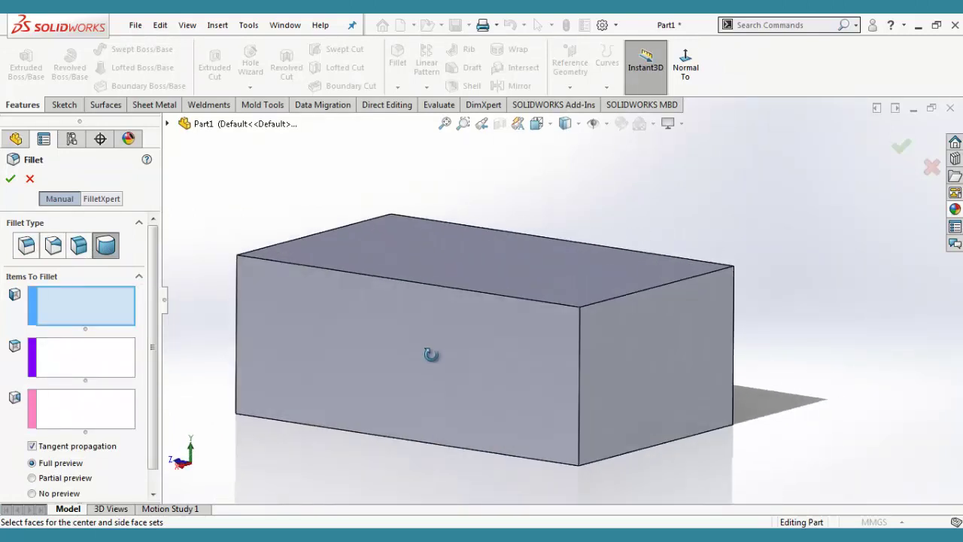
{"action": "left_click", "coordinate": [378, 366]}
{"action": "left_click", "coordinate": [75, 357]}
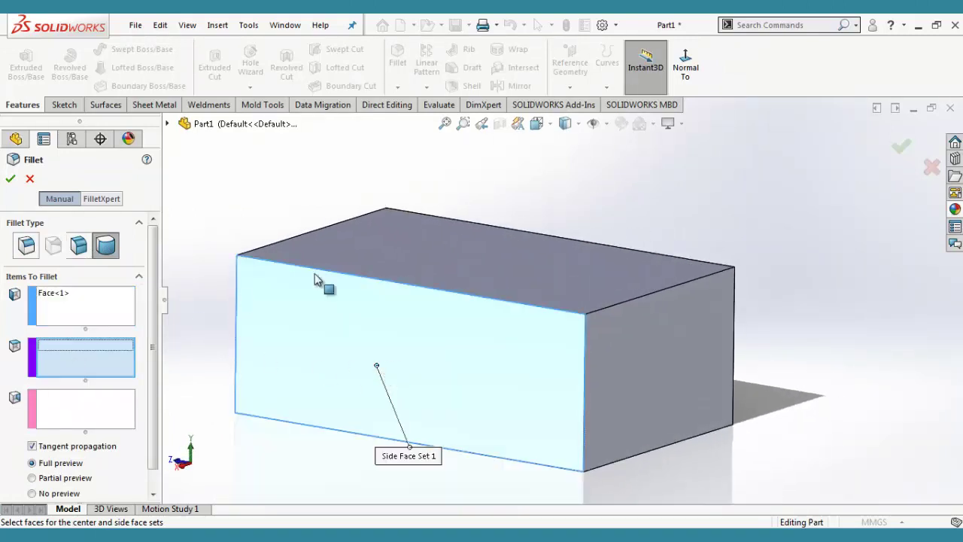
{"action": "left_click", "coordinate": [426, 241]}
{"action": "mouse_move", "coordinate": [494, 265]}
{"action": "middle_mouse_down"}
{"action": "mouse_move", "coordinate": [466, 324]}
{"action": "mouse_move", "coordinate": [406, 391]}
{"action": "middle_mouse_up"}
Add the back face as the second side set and apply the full round fillet.
{"action": "left_click", "coordinate": [70, 407]}
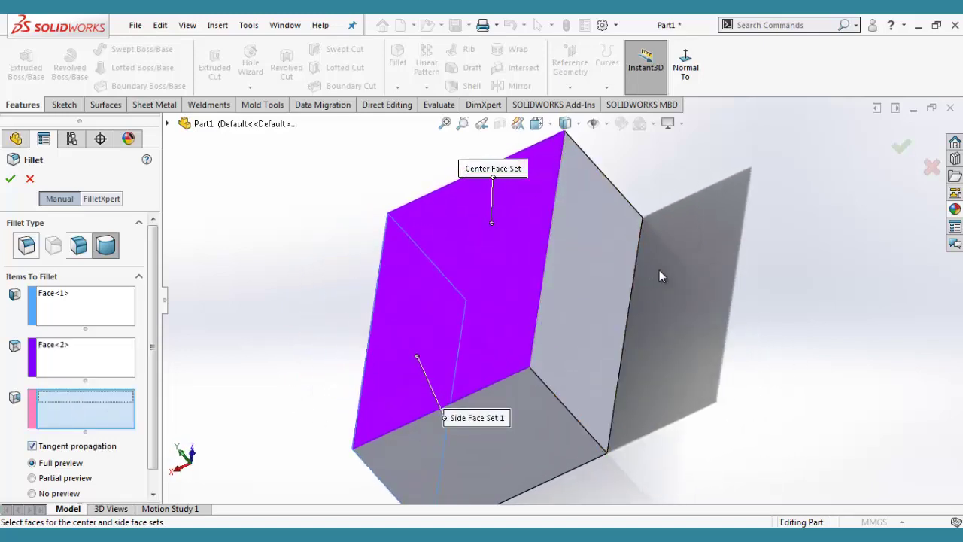
{"action": "mouse_move", "coordinate": [552, 344]}
{"action": "middle_mouse_down"}
{"action": "mouse_move", "coordinate": [642, 269]}
{"action": "mouse_move", "coordinate": [527, 242]}
{"action": "mouse_move", "coordinate": [549, 247]}
{"action": "mouse_move", "coordinate": [622, 221]}
{"action": "mouse_move", "coordinate": [650, 181]}
{"action": "mouse_move", "coordinate": [570, 215]}
{"action": "mouse_move", "coordinate": [554, 243]}
{"action": "middle_mouse_up"}
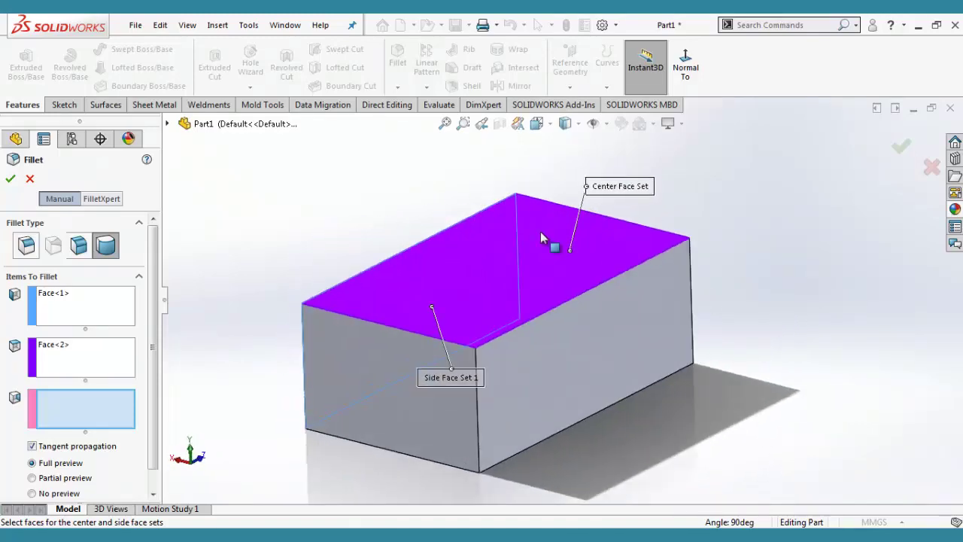
{"action": "left_click", "coordinate": [573, 334]}
{"action": "mouse_move", "coordinate": [580, 327]}
{"action": "middle_mouse_down"}
{"action": "mouse_move", "coordinate": [655, 290]}
{"action": "mouse_move", "coordinate": [673, 318]}
{"action": "mouse_move", "coordinate": [161, 286]}
{"action": "middle_mouse_up"}
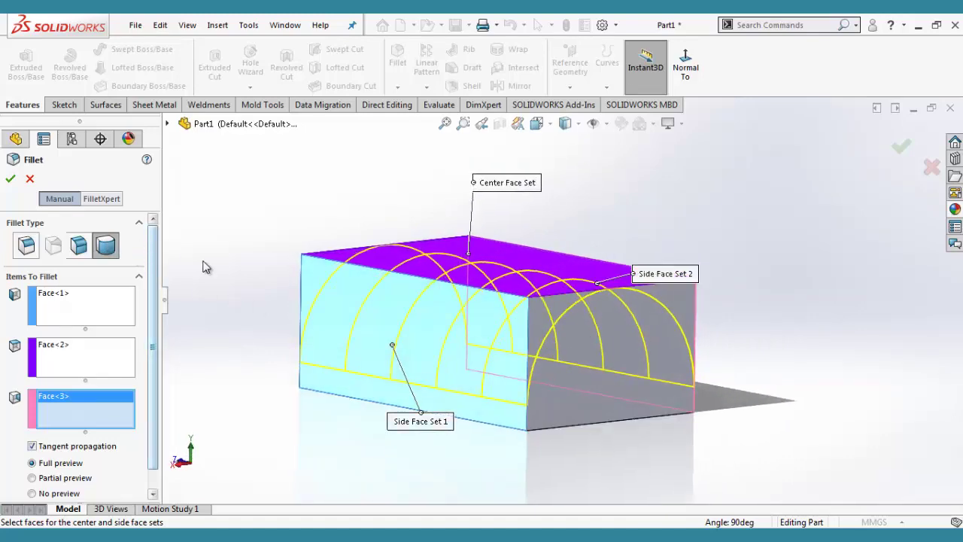
{"action": "middle_click_drag", "start_coordinate": [524, 265], "coordinate": [185, 340]}
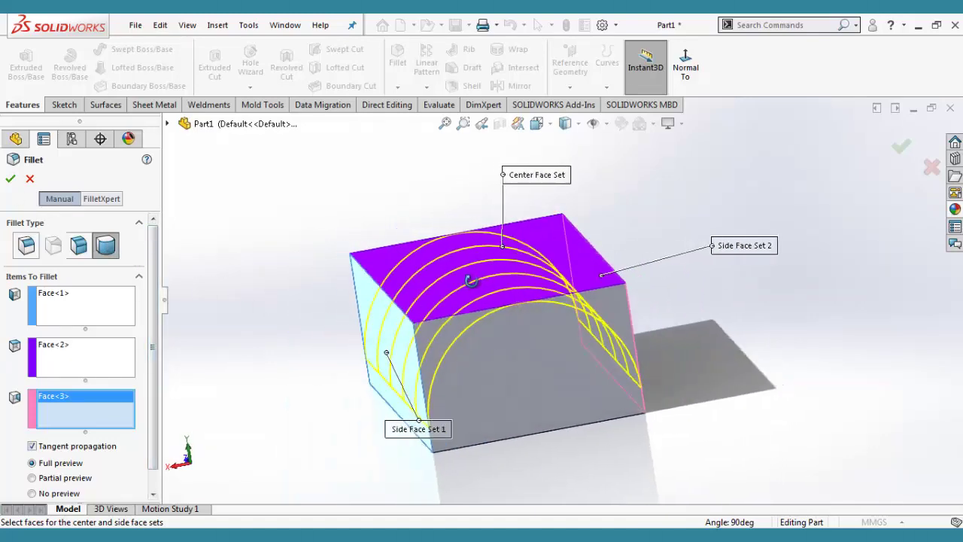
{"action": "scroll", "coordinate": [151, 342], "scroll_direction": "down", "scroll_amount": 1}
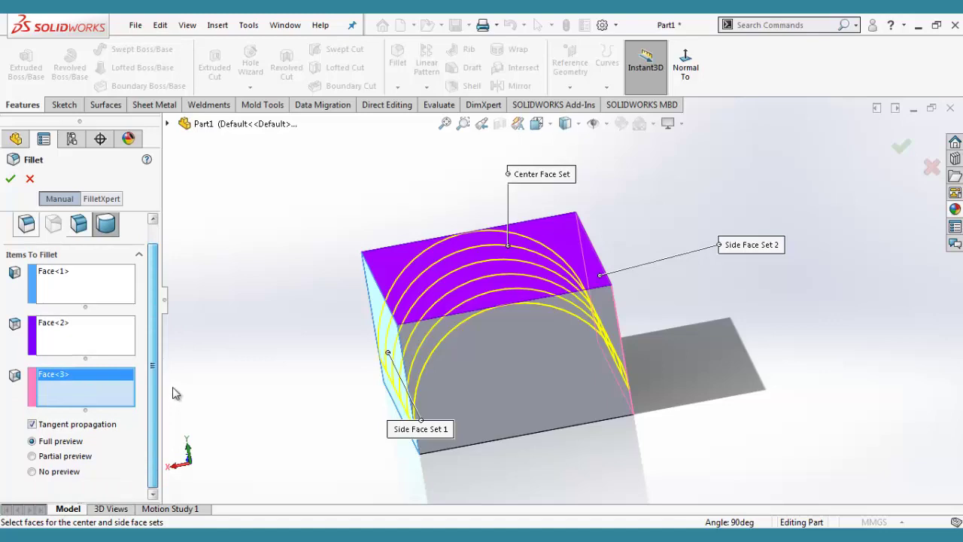
{"action": "scroll", "coordinate": [172, 386], "scroll_direction": "up", "scroll_amount": 1}
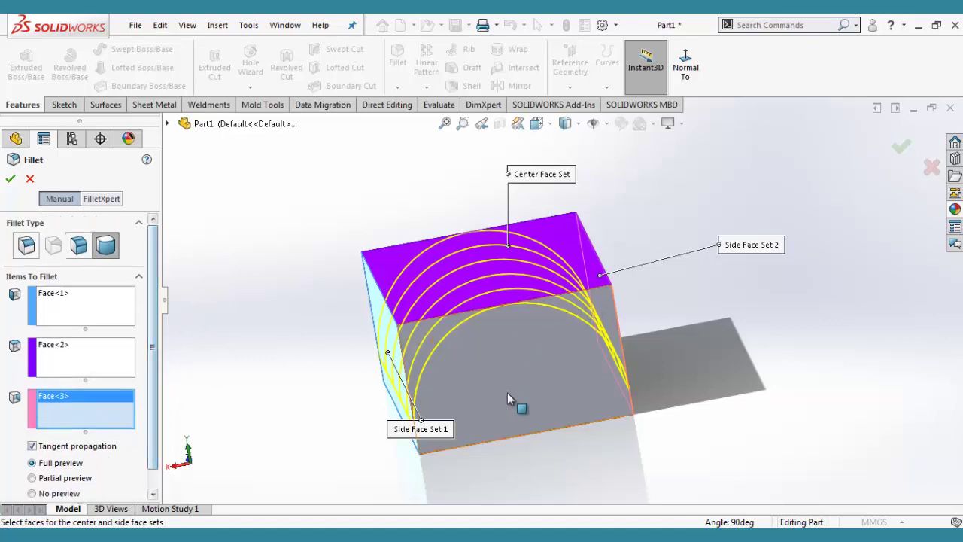
{"action": "mouse_move", "coordinate": [508, 393]}
{"action": "middle_mouse_down"}
{"action": "mouse_move", "coordinate": [475, 417]}
{"action": "mouse_move", "coordinate": [260, 316]}
{"action": "middle_mouse_up"}
{"action": "key", "text": "Return"}
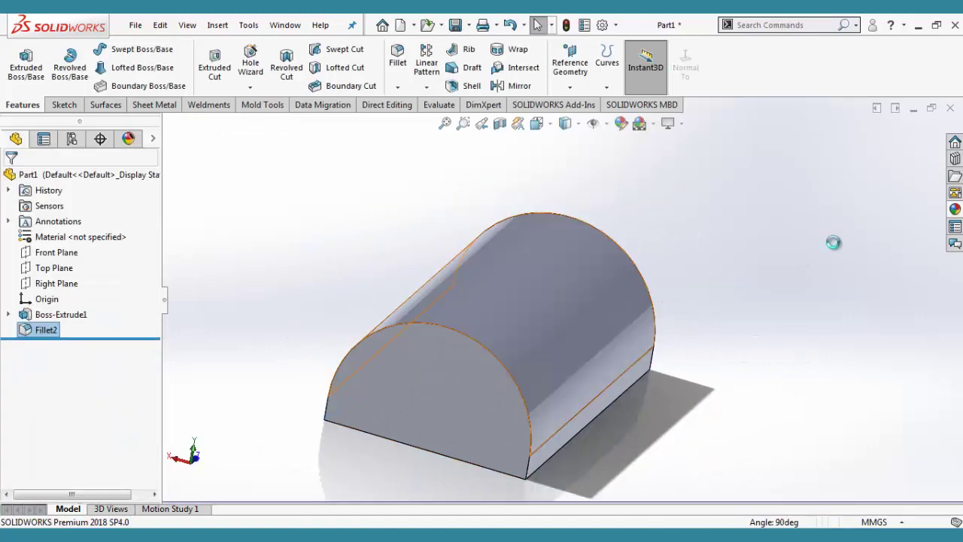
{"action": "mouse_move", "coordinate": [735, 307]}
{"action": "middle_mouse_down"}
{"action": "mouse_move", "coordinate": [709, 298]}
{"action": "mouse_move", "coordinate": [649, 224]}
{"action": "mouse_move", "coordinate": [653, 191]}
{"action": "middle_mouse_up"}
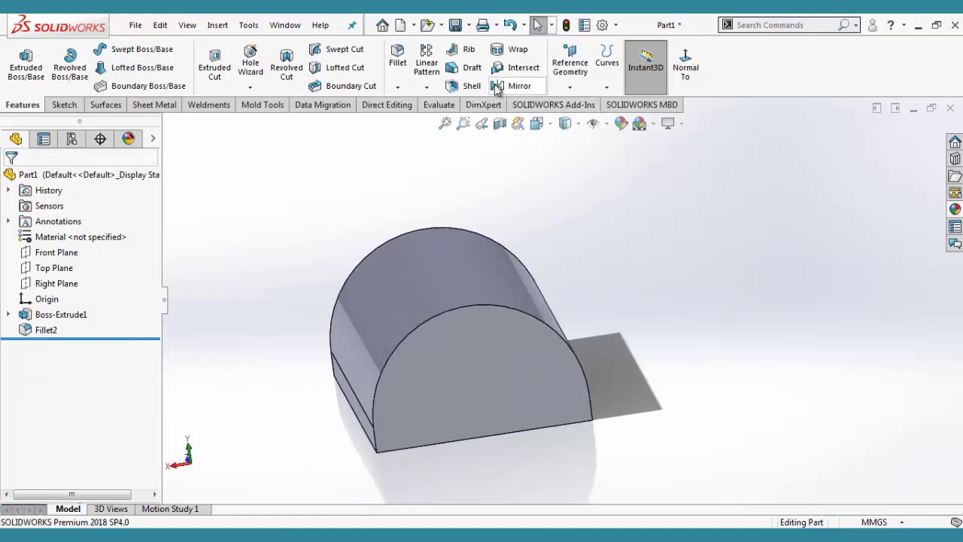
{"action": "left_click", "coordinate": [397, 88]}
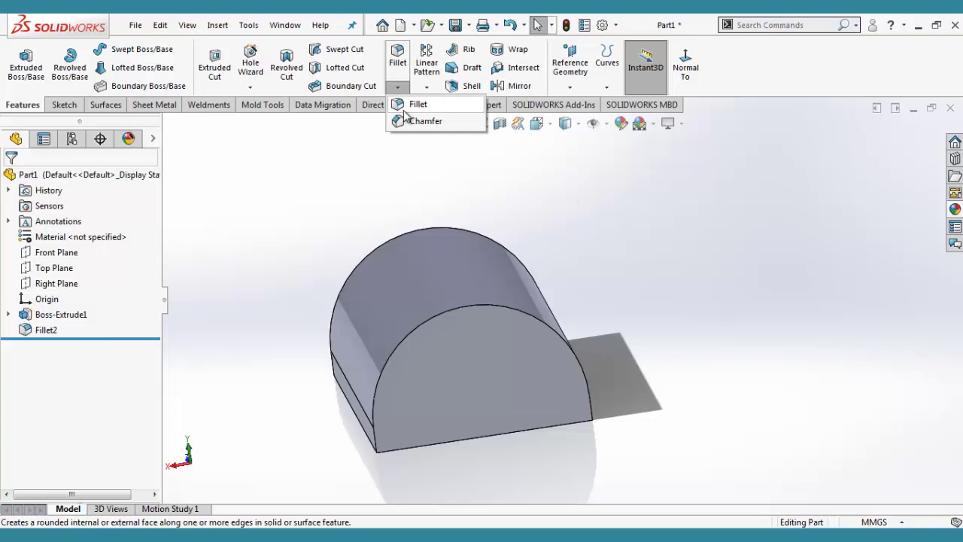
{"action": "left_click", "coordinate": [410, 105]}
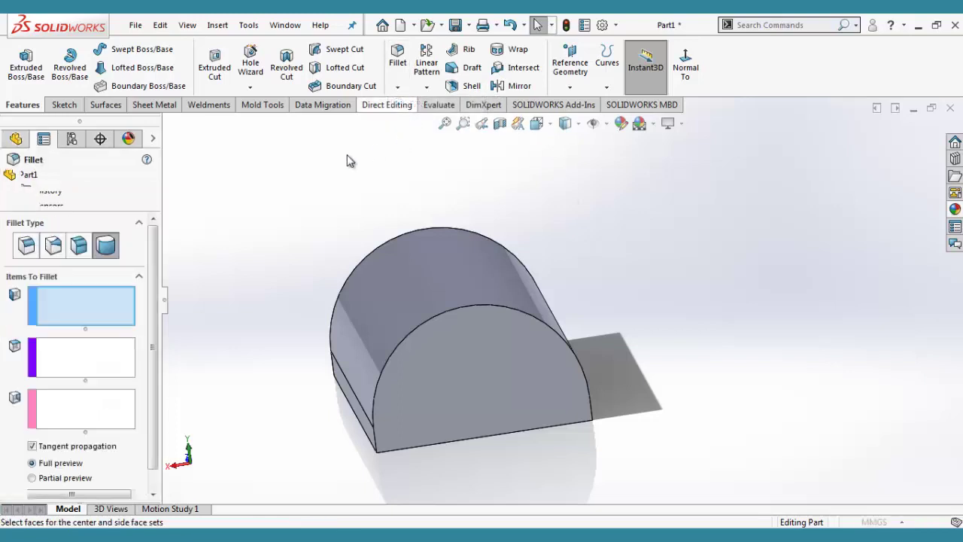
{"action": "left_click", "coordinate": [54, 246]}
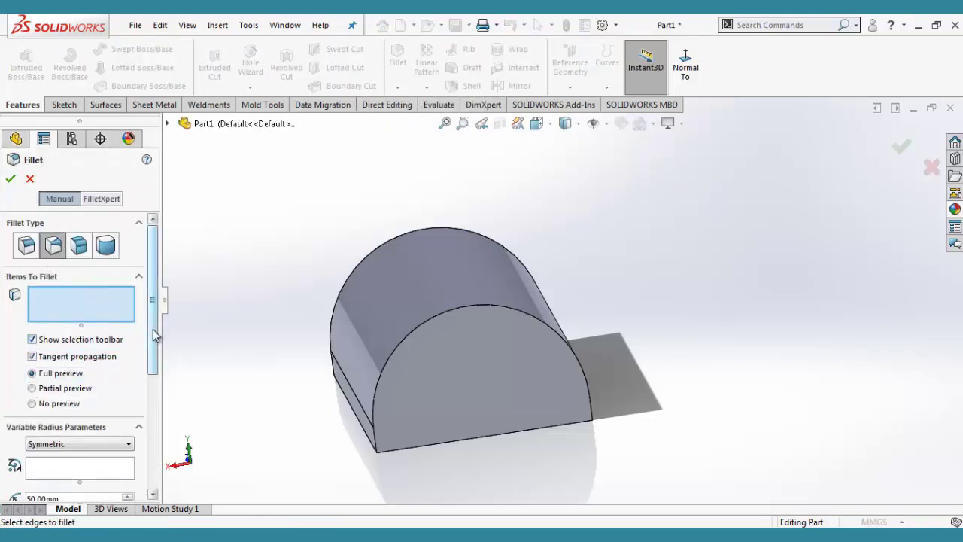
{"action": "mouse_move", "coordinate": [154, 335]}
{"action": "left_mouse_down"}
{"action": "mouse_move", "coordinate": [157, 387]}
{"action": "mouse_move", "coordinate": [169, 404]}
{"action": "left_mouse_up"}
{"action": "left_click_drag", "start_coordinate": [153, 421], "coordinate": [231, 278]}
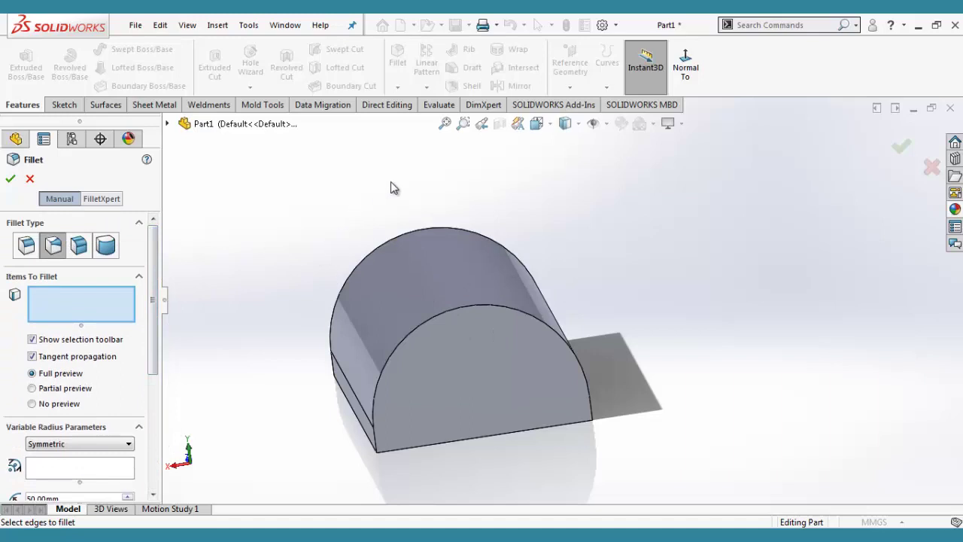
{"action": "left_click", "coordinate": [30, 179]}
Close Part1 choosing Don't Save, then create a new Part document from File > New.
{"action": "left_click", "coordinate": [951, 111]}
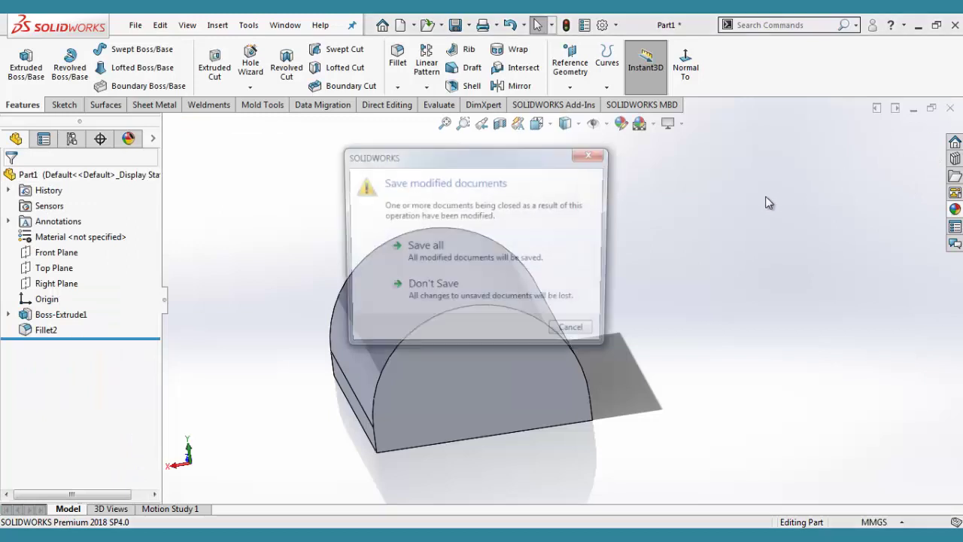
{"action": "left_click", "coordinate": [413, 347]}
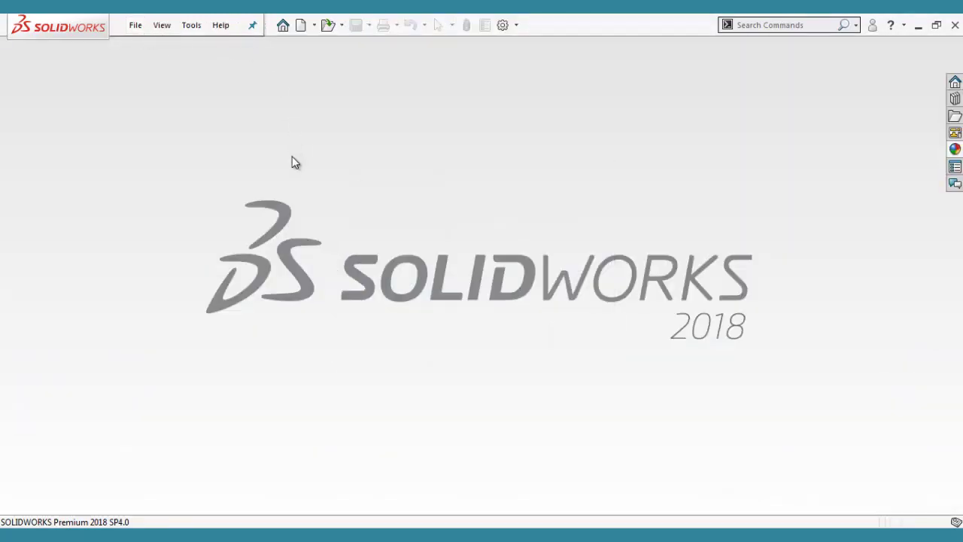
{"action": "left_click", "coordinate": [128, 26]}
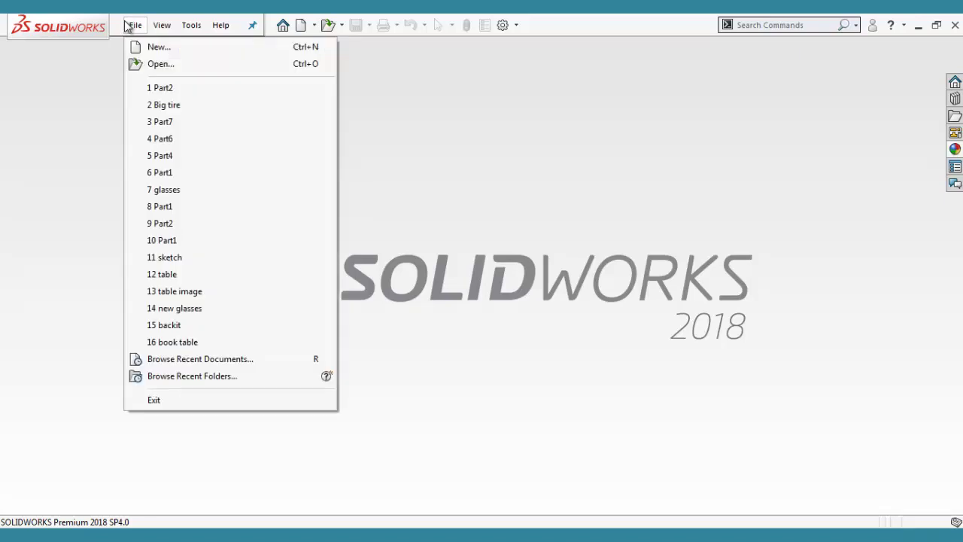
{"action": "left_click", "coordinate": [158, 47]}
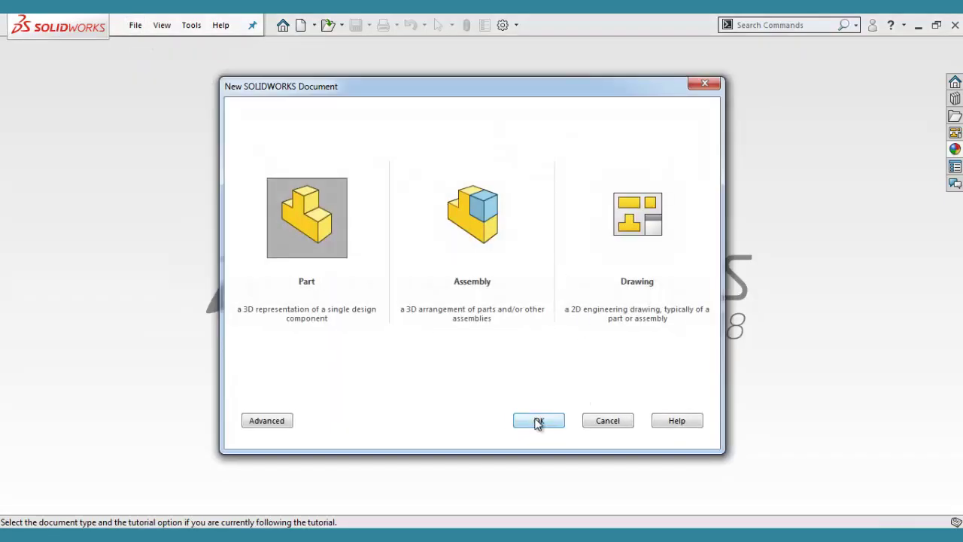
{"action": "left_click", "coordinate": [538, 421]}
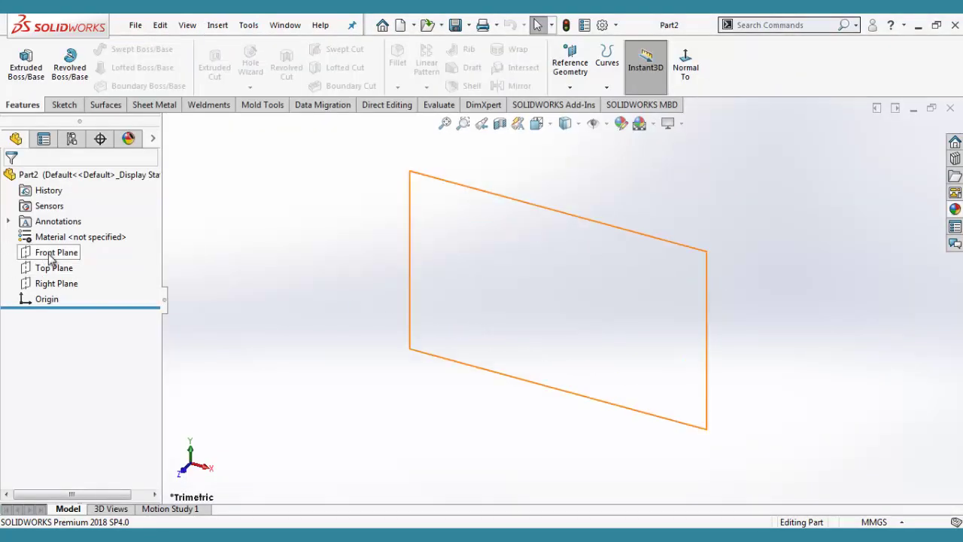
Start a sketch on the Top Plane and draw a closed five-sided polygon of connected lines.
{"action": "left_click", "coordinate": [54, 253]}
{"action": "left_click", "coordinate": [54, 268]}
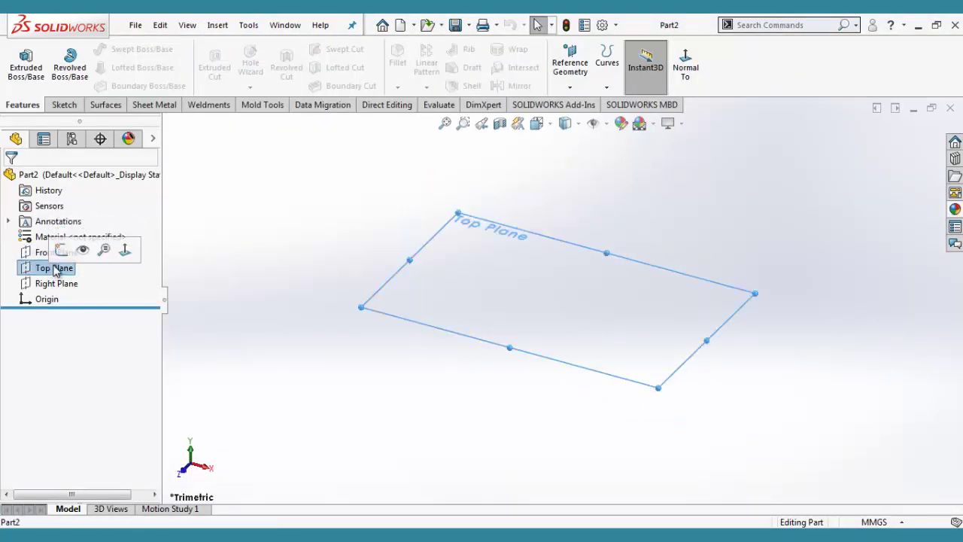
{"action": "left_click", "coordinate": [61, 249]}
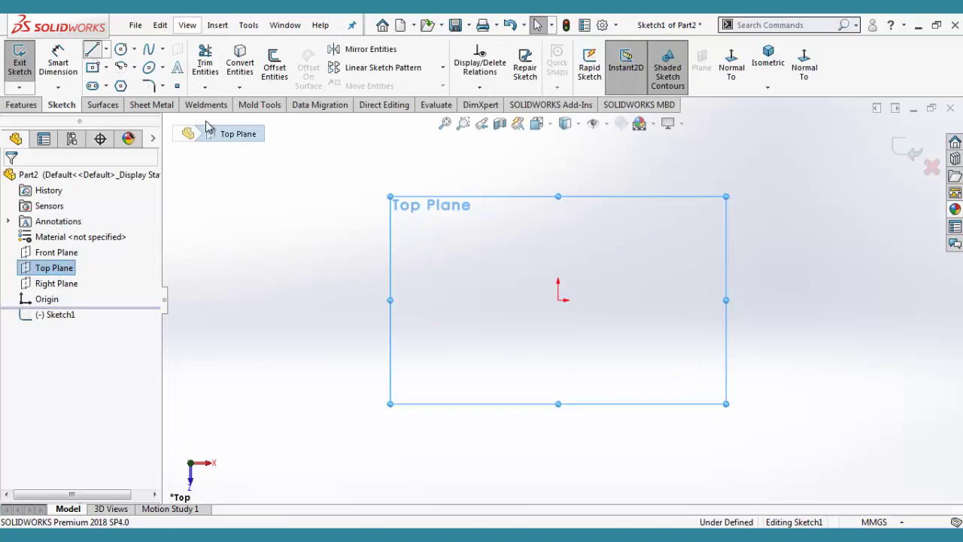
{"action": "left_click", "coordinate": [436, 250]}
{"action": "left_click", "coordinate": [534, 182]}
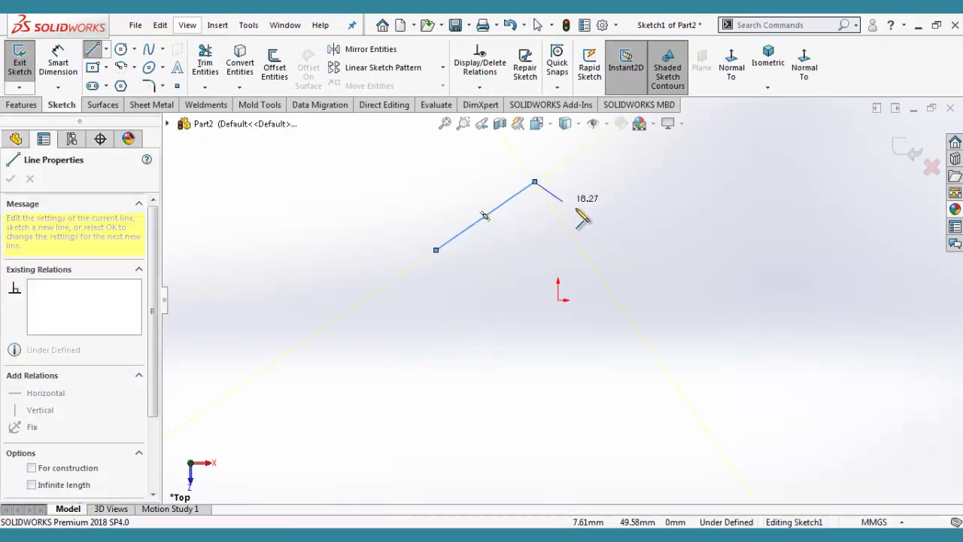
{"action": "left_click", "coordinate": [574, 203]}
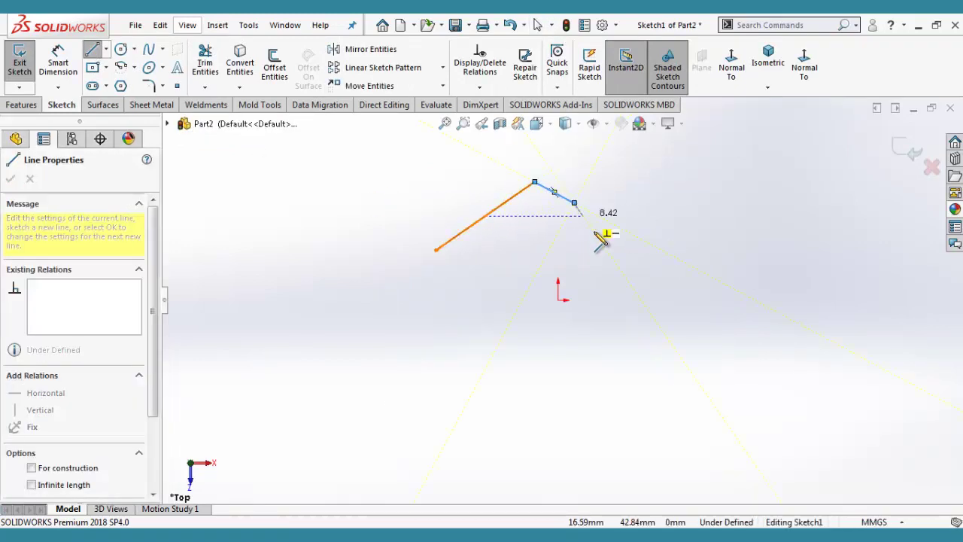
{"action": "left_click", "coordinate": [603, 281]}
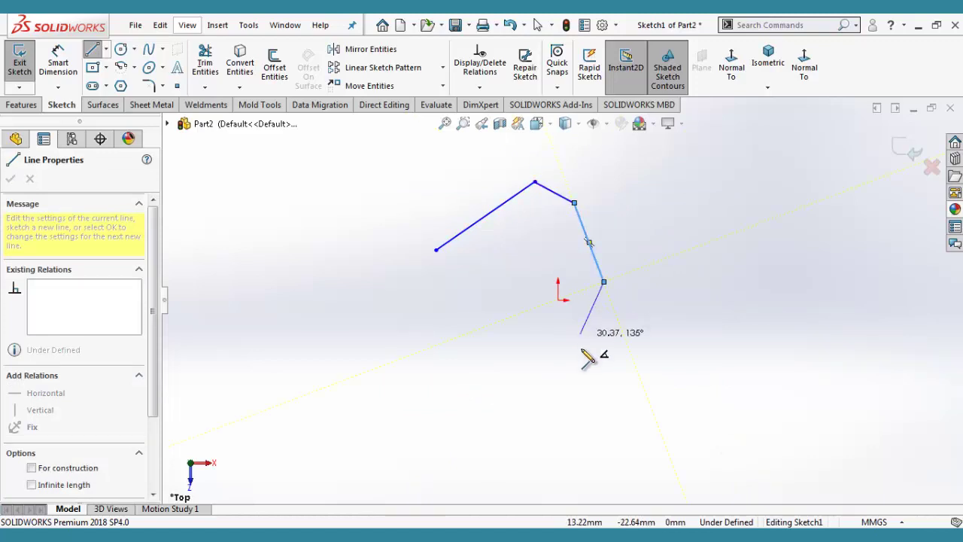
{"action": "left_click", "coordinate": [550, 398]}
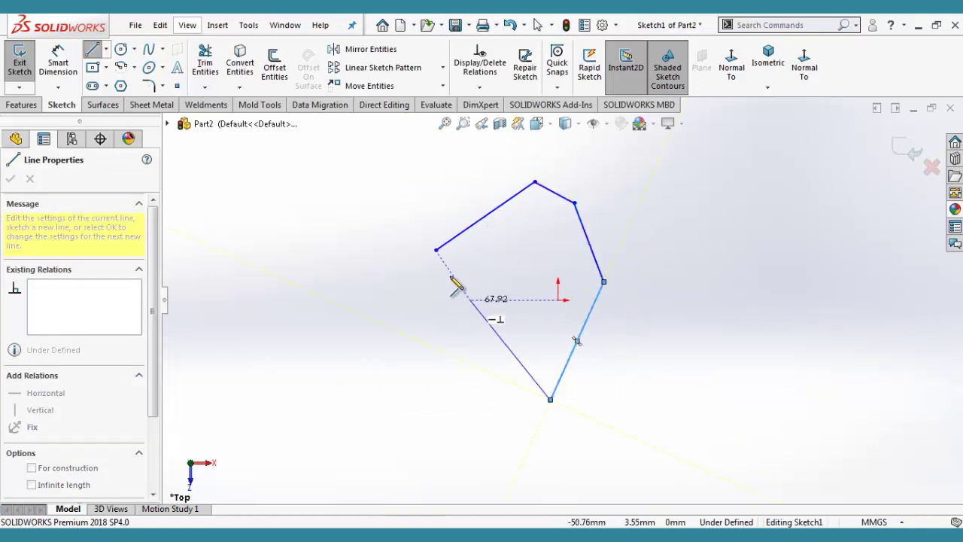
{"action": "left_click", "coordinate": [436, 250]}
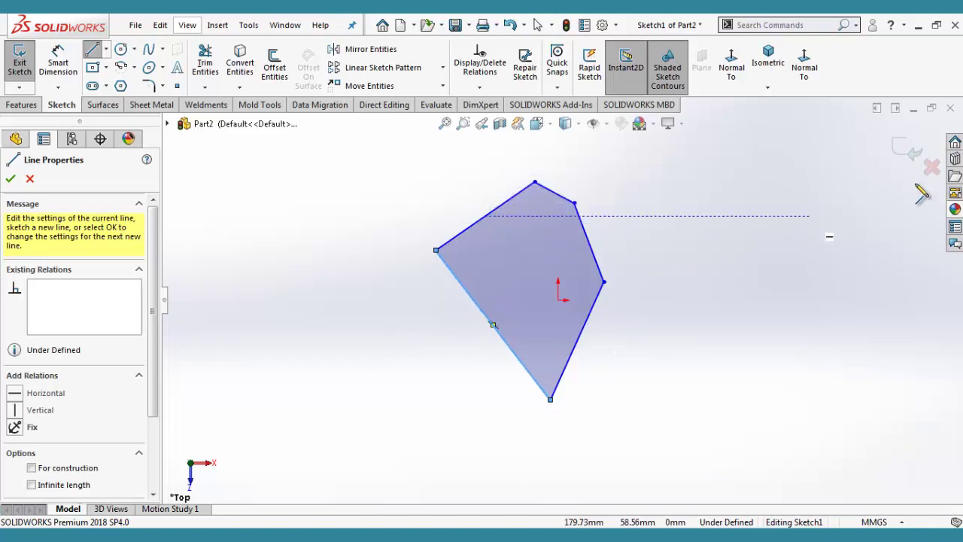
{"action": "left_click", "coordinate": [912, 152]}
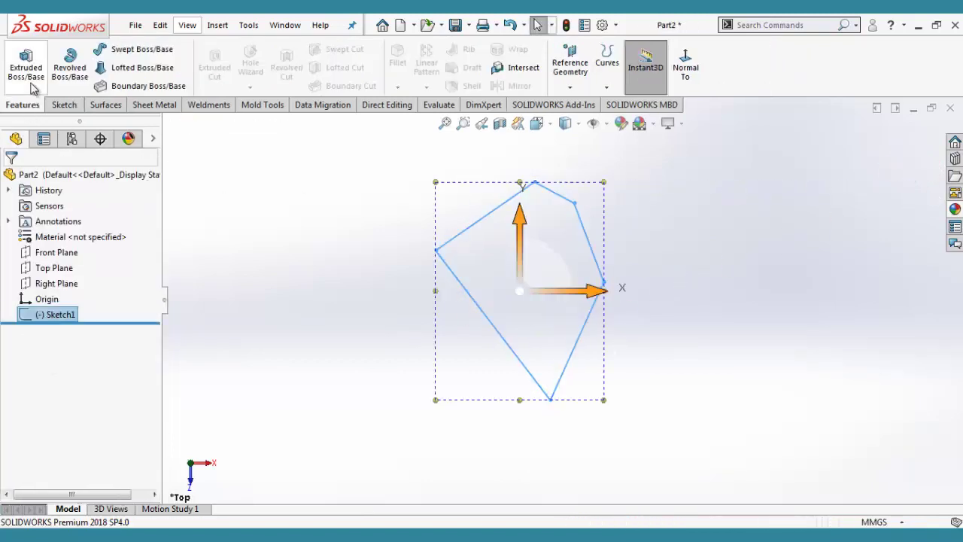
Extrude the polygon as a thin feature, 20 mm deep with 20 mm wall thickness.
{"action": "left_click", "coordinate": [25, 64]}
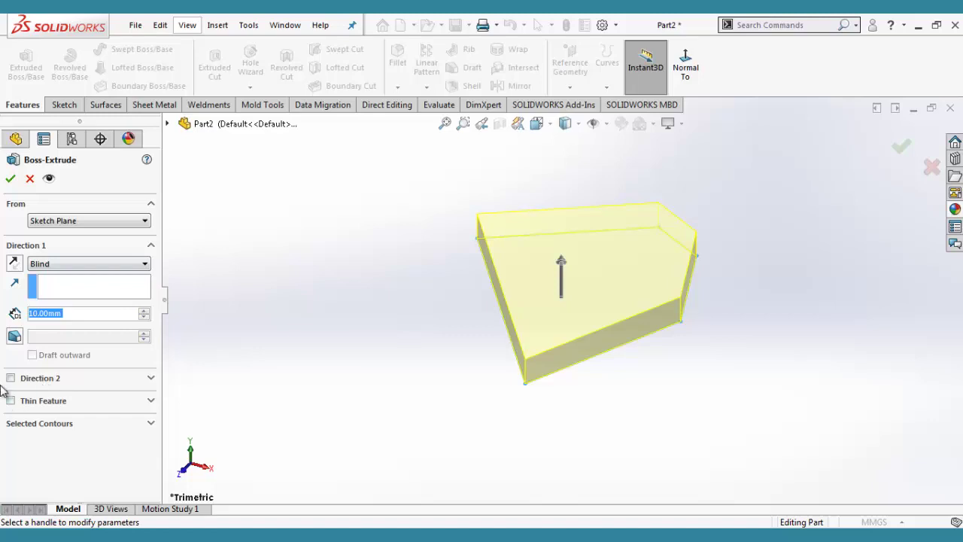
{"action": "left_click", "coordinate": [11, 401]}
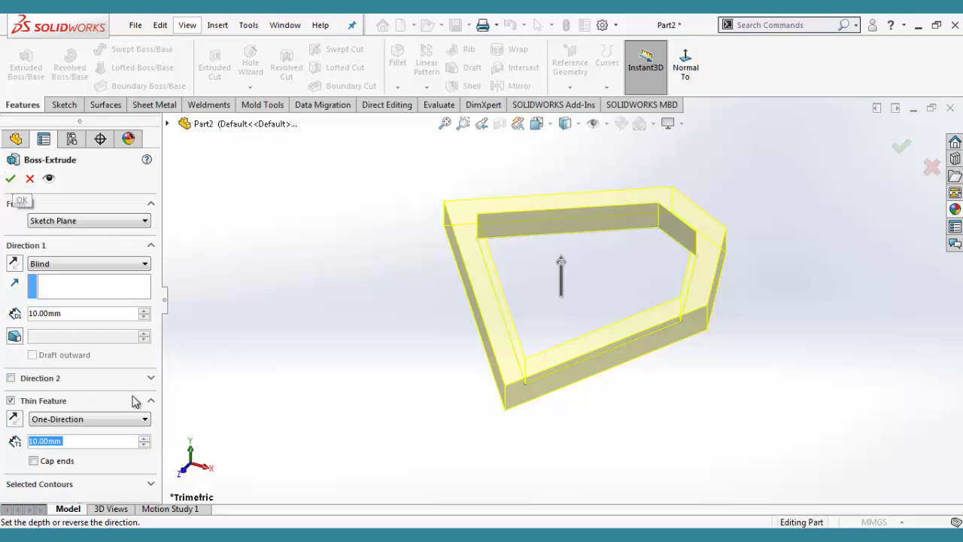
{"action": "left_click", "coordinate": [143, 438]}
{"action": "left_click", "coordinate": [144, 438]}
{"action": "left_click", "coordinate": [143, 438]}
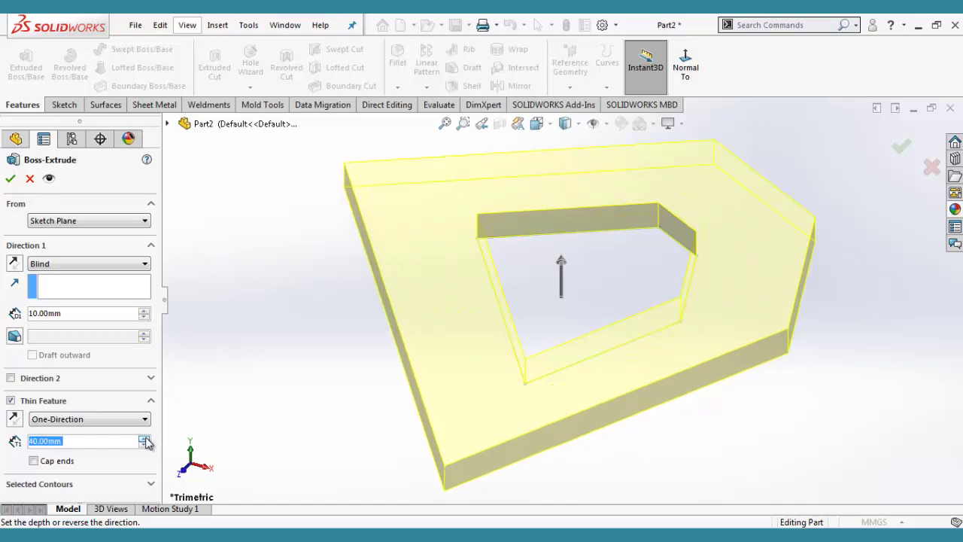
{"action": "left_click", "coordinate": [144, 445]}
{"action": "left_click", "coordinate": [143, 445]}
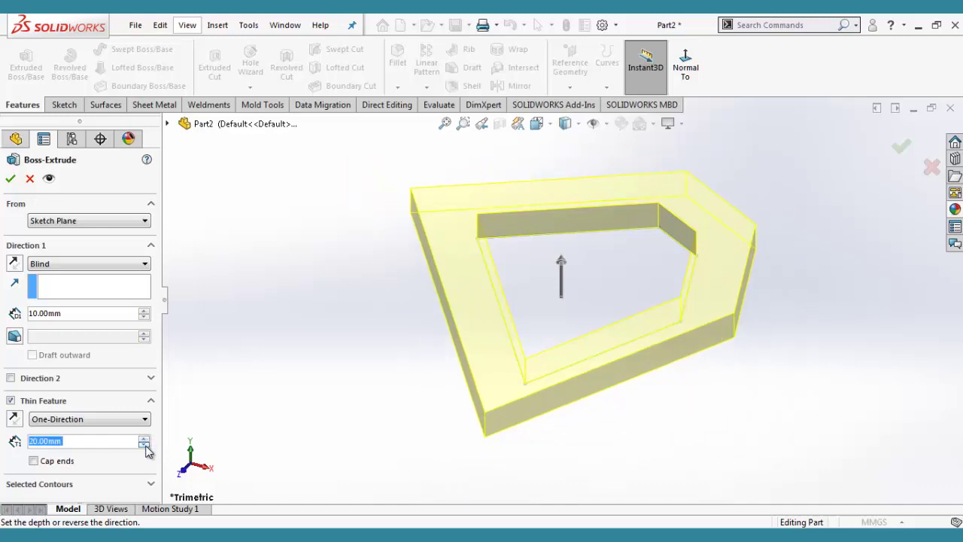
{"action": "left_click", "coordinate": [144, 311]}
{"action": "left_click", "coordinate": [143, 311]}
{"action": "left_click", "coordinate": [144, 311]}
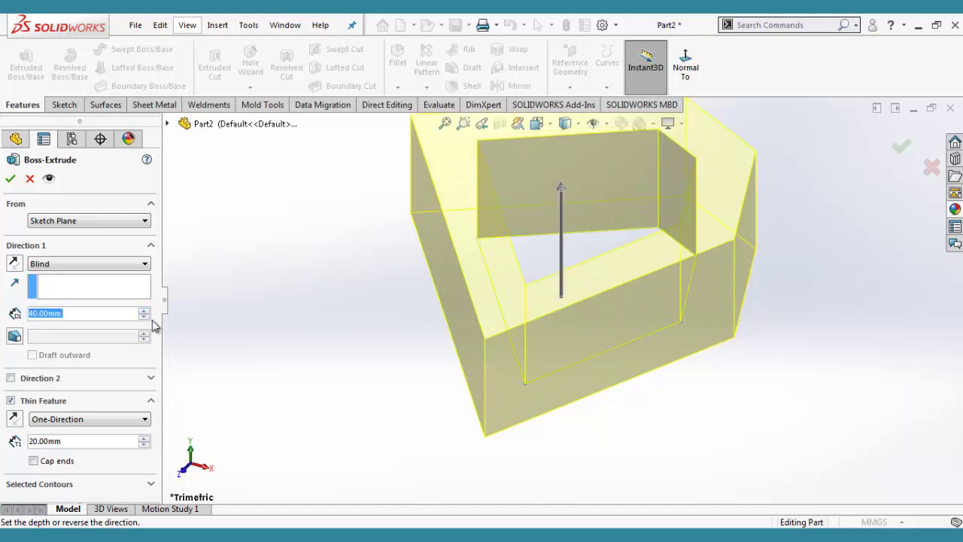
{"action": "left_click", "coordinate": [144, 316]}
{"action": "left_click", "coordinate": [144, 316]}
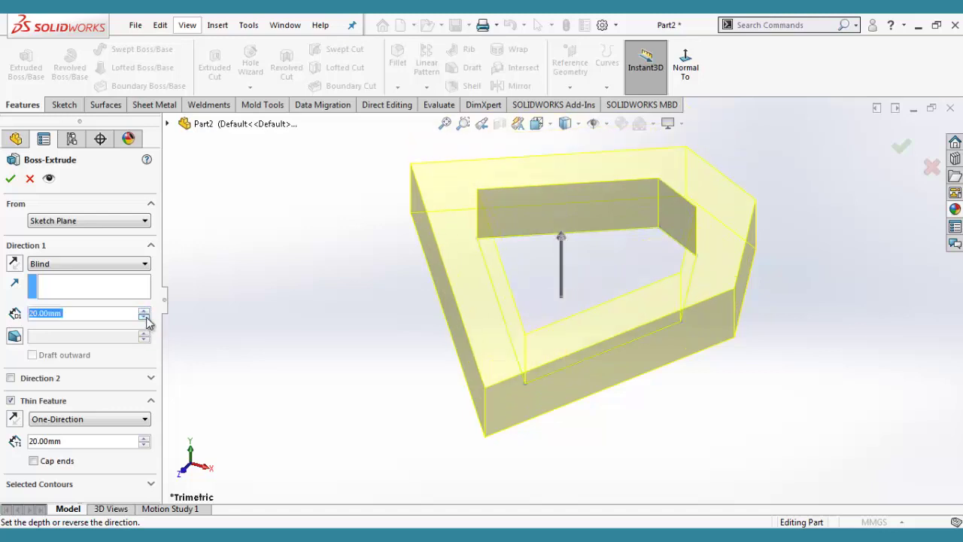
{"action": "left_click", "coordinate": [11, 175]}
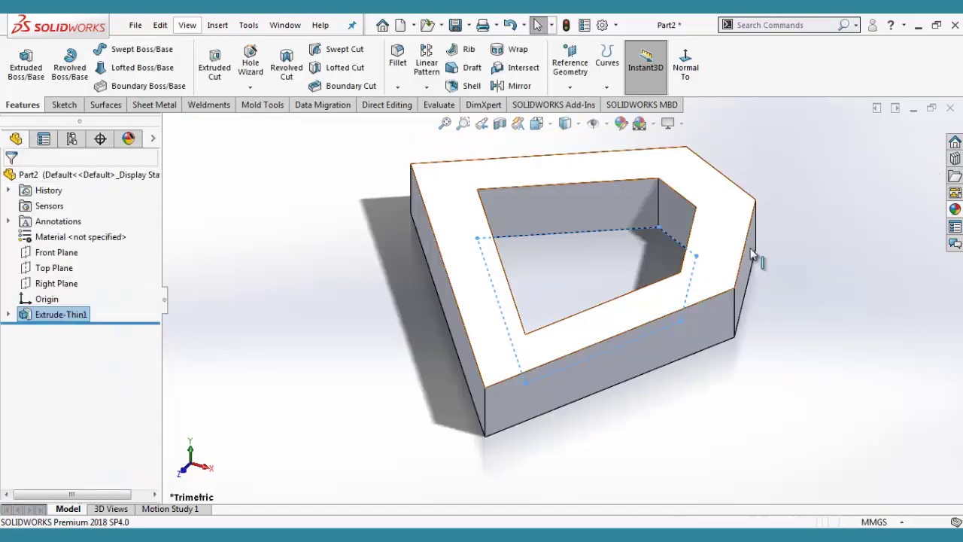
Open a new sketch on the thin-walled frame's top face.
{"action": "mouse_move", "coordinate": [751, 247]}
{"action": "middle_mouse_down"}
{"action": "mouse_move", "coordinate": [565, 273]}
{"action": "mouse_move", "coordinate": [623, 245]}
{"action": "middle_mouse_up"}
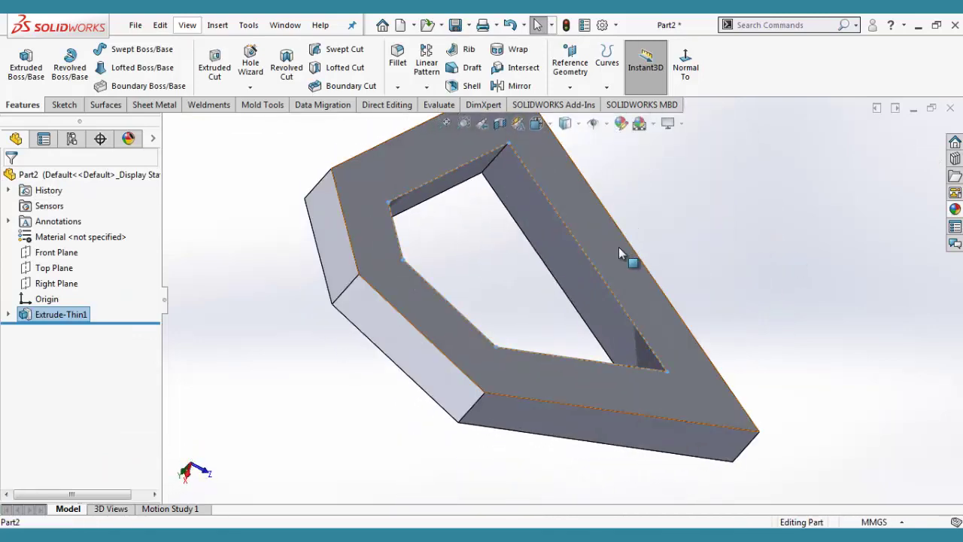
{"action": "left_click", "coordinate": [618, 247]}
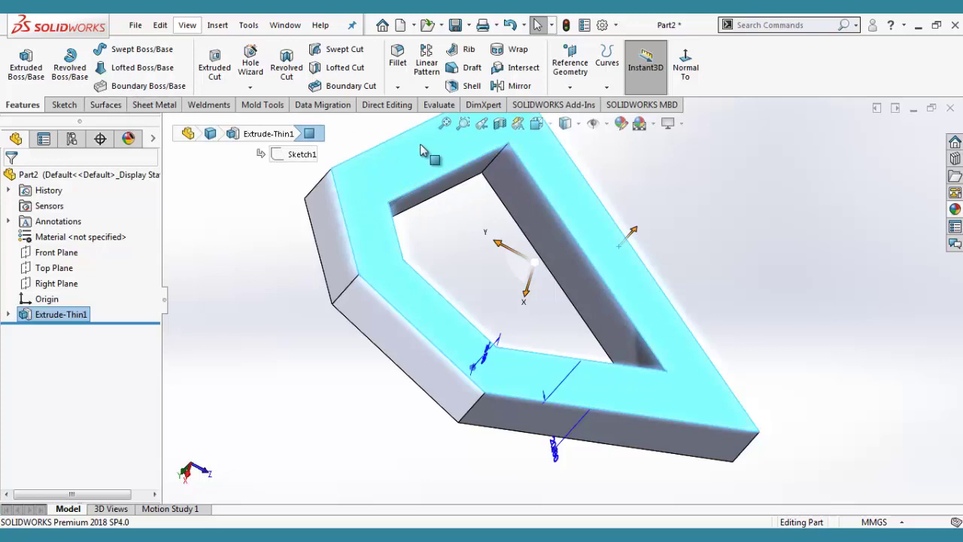
{"action": "left_click", "coordinate": [596, 225]}
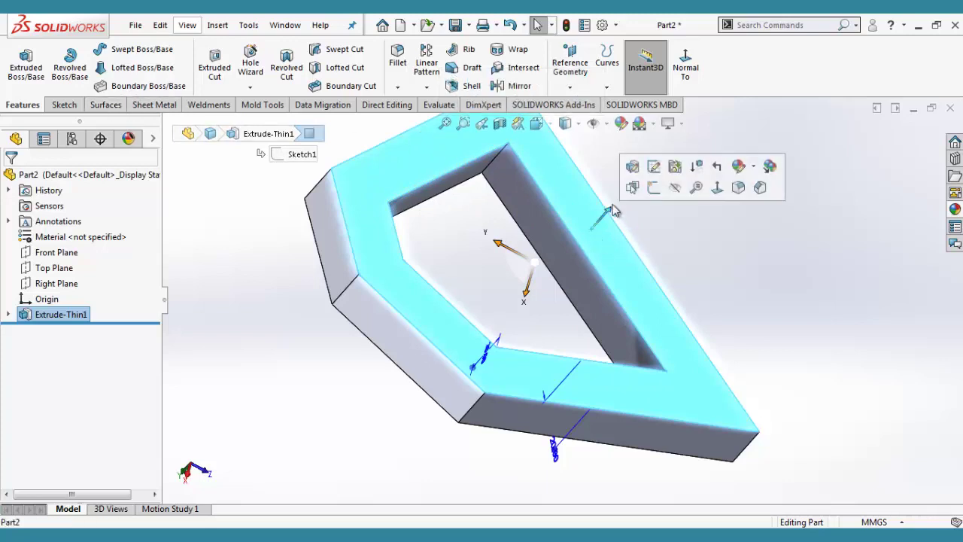
{"action": "left_click", "coordinate": [653, 189]}
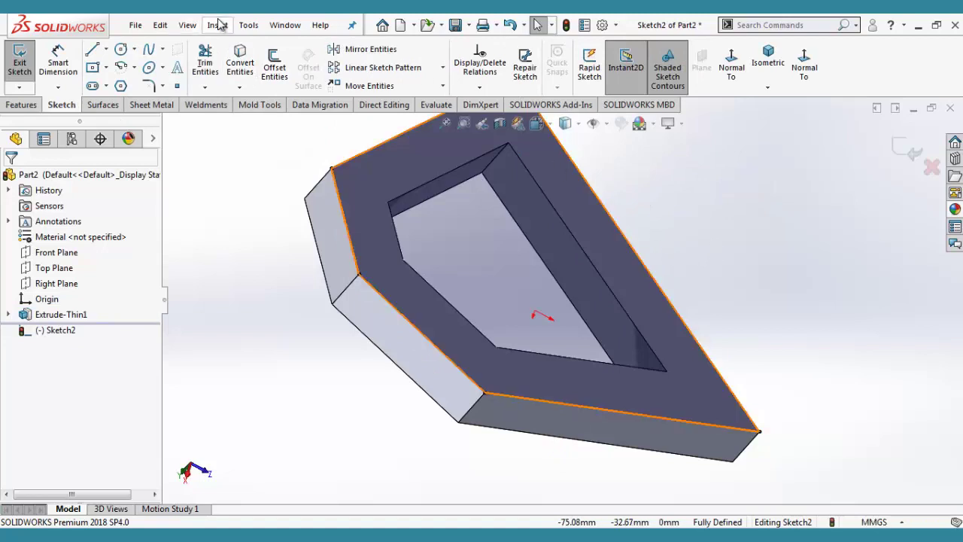
Test-select the opening's inner edges, then clear the selection.
{"action": "left_click", "coordinate": [444, 140]}
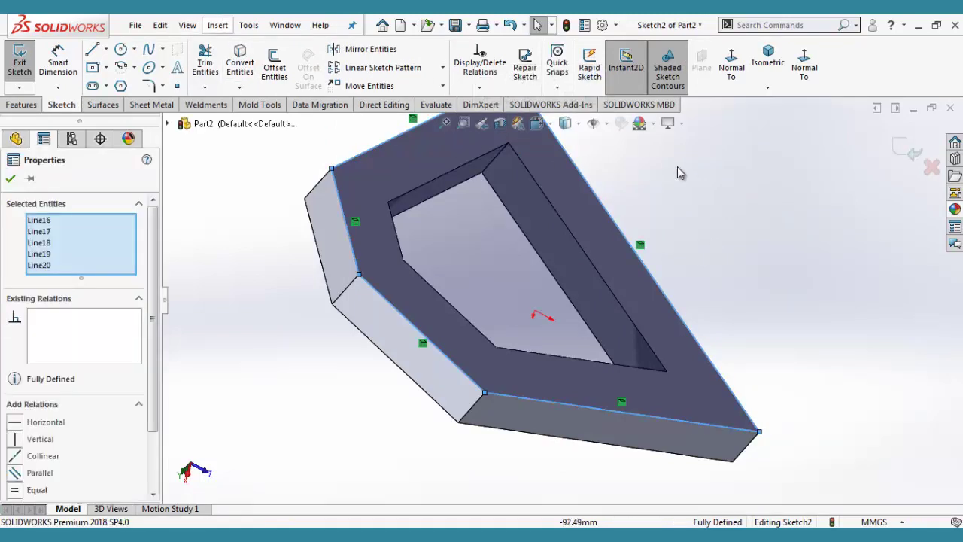
{"action": "left_click", "coordinate": [687, 175]}
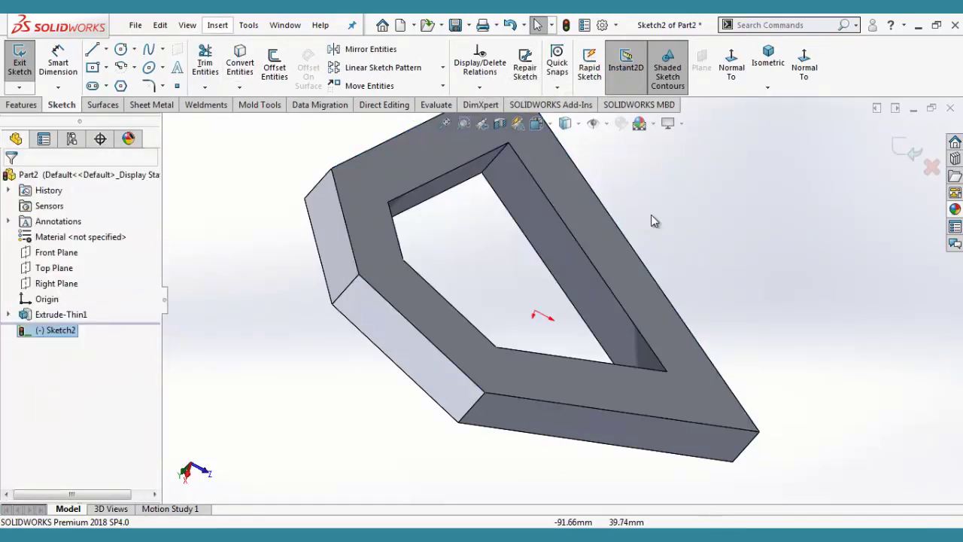
{"action": "left_click", "coordinate": [577, 242]}
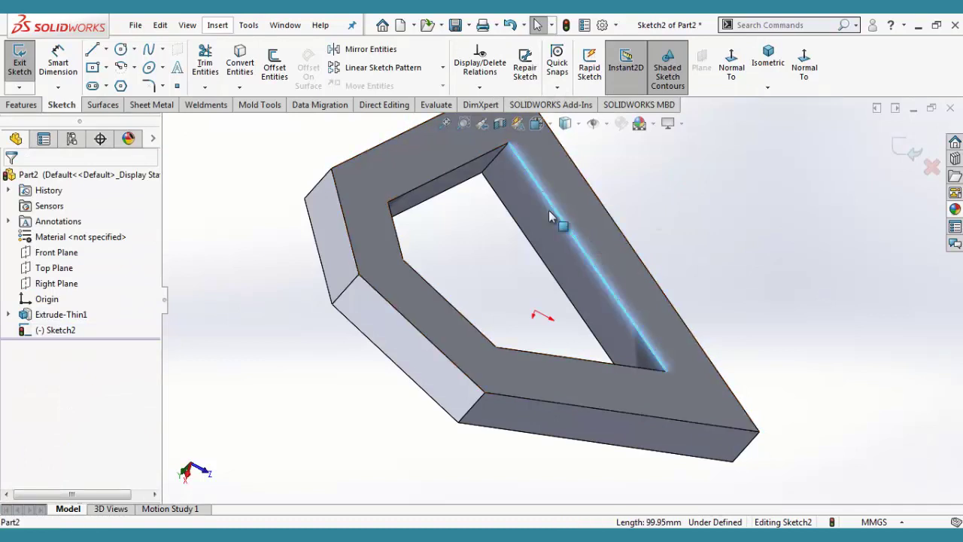
{"action": "left_click", "coordinate": [427, 180]}
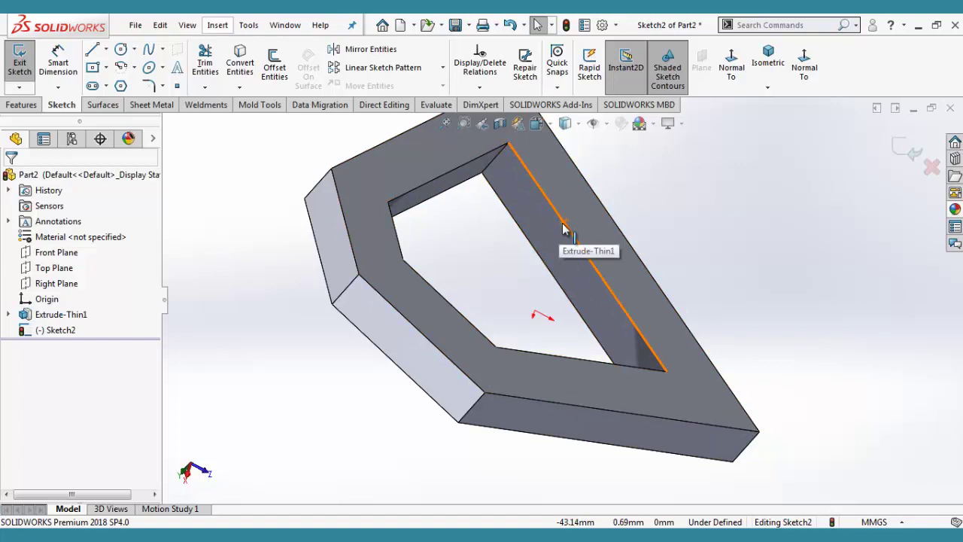
{"action": "left_click", "coordinate": [564, 226]}
{"action": "left_click", "coordinate": [450, 179], "text": "ctrl"}
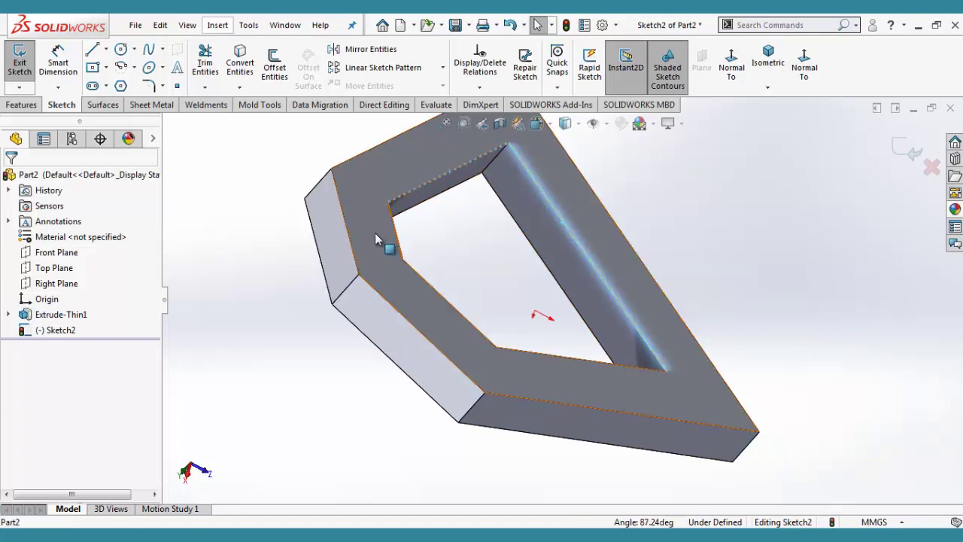
{"action": "left_click", "coordinate": [399, 239], "text": "ctrl"}
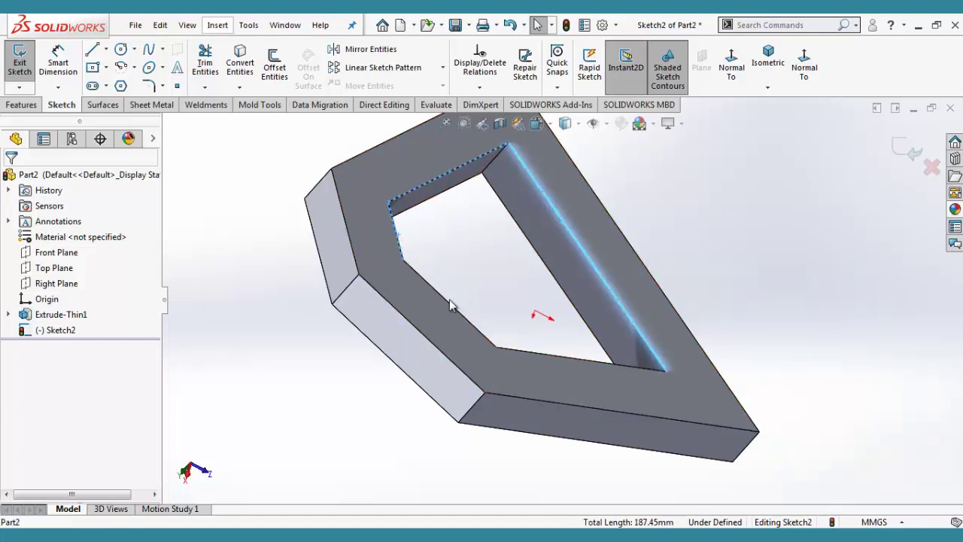
{"action": "left_click", "coordinate": [545, 355], "text": "ctrl"}
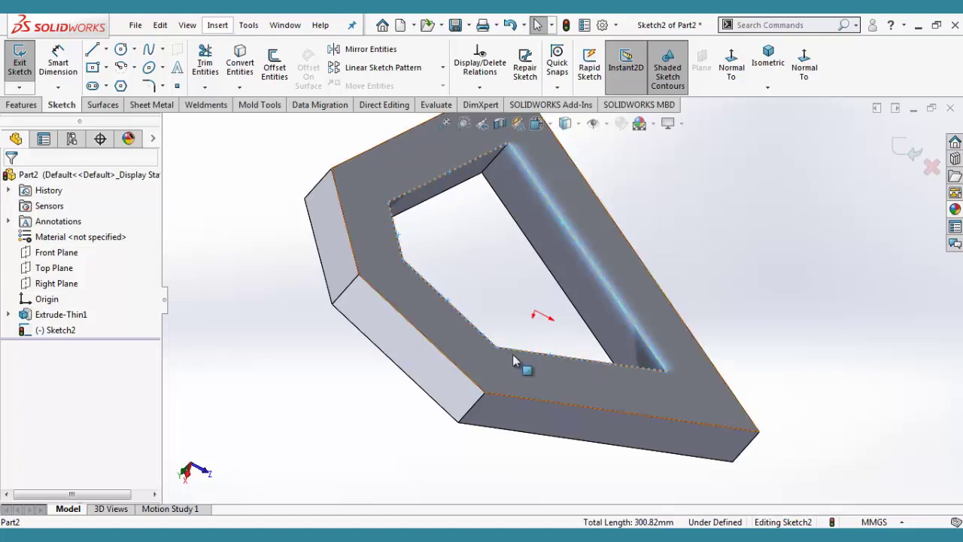
{"action": "left_click", "coordinate": [200, 200]}
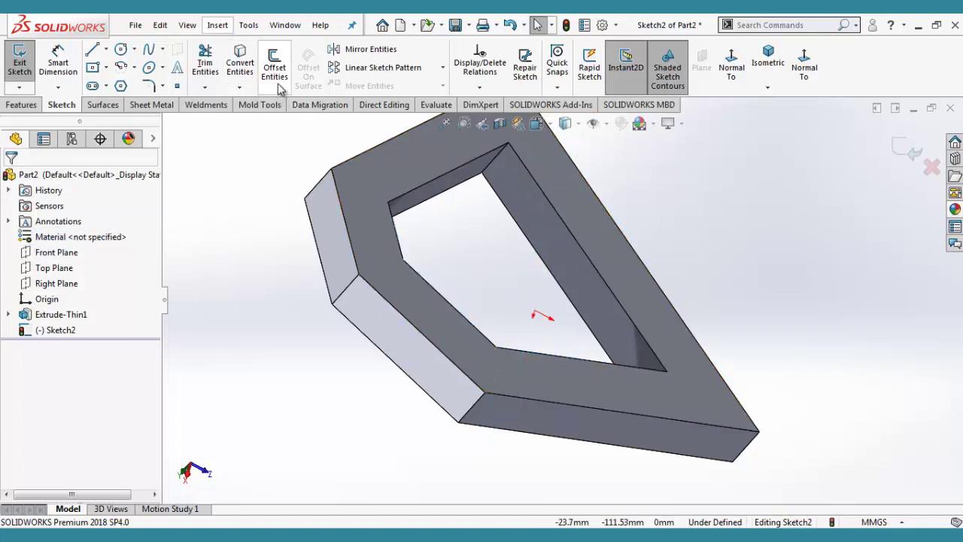
Convert the opening's inner loop, Loop<1>, into sketch lines with Convert Entities.
{"action": "left_click", "coordinate": [245, 67]}
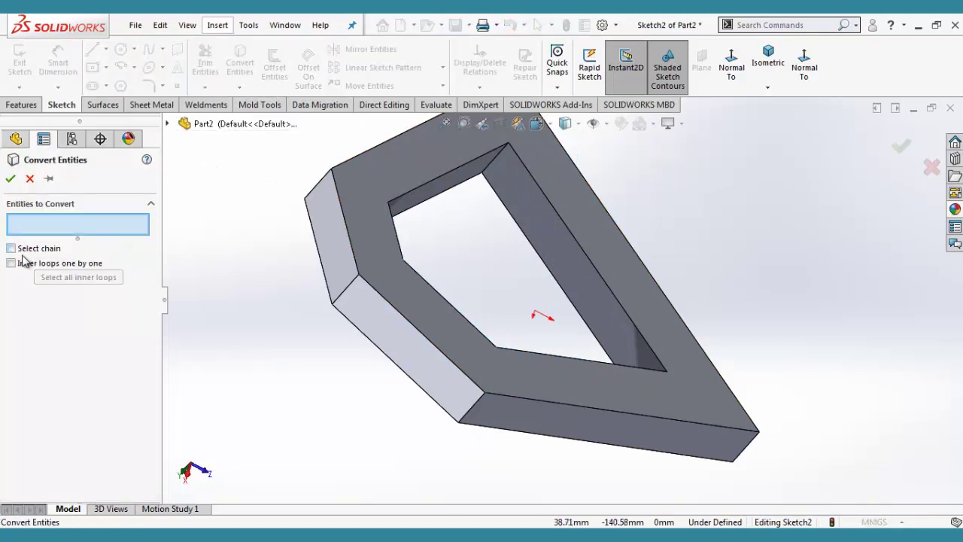
{"action": "left_click", "coordinate": [400, 202]}
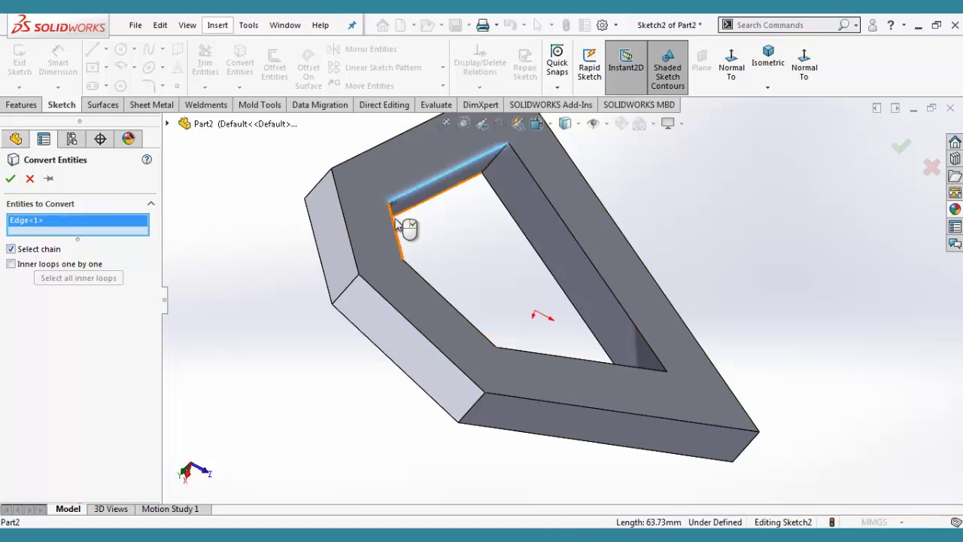
{"action": "left_click", "coordinate": [397, 234]}
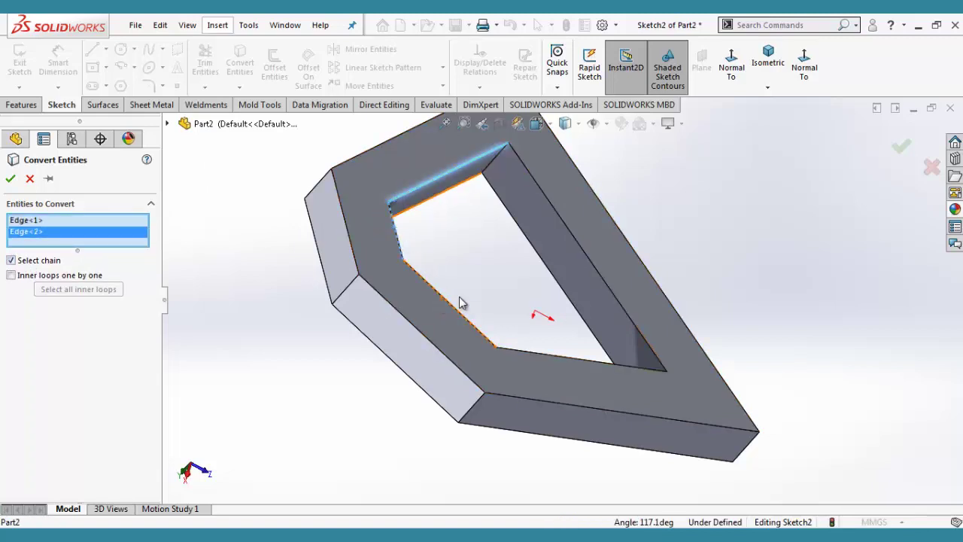
{"action": "left_click", "coordinate": [11, 275]}
{"action": "left_click", "coordinate": [453, 309]}
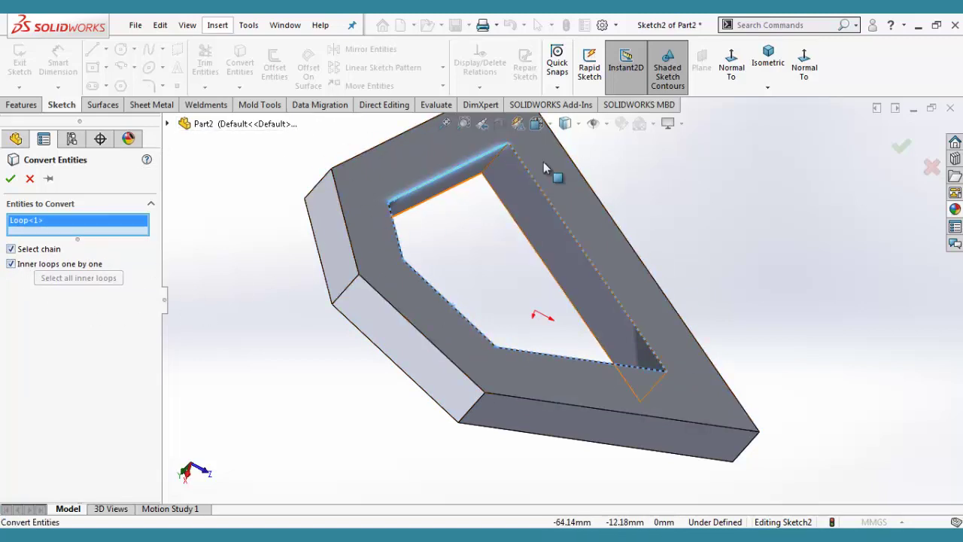
{"action": "left_click", "coordinate": [11, 178]}
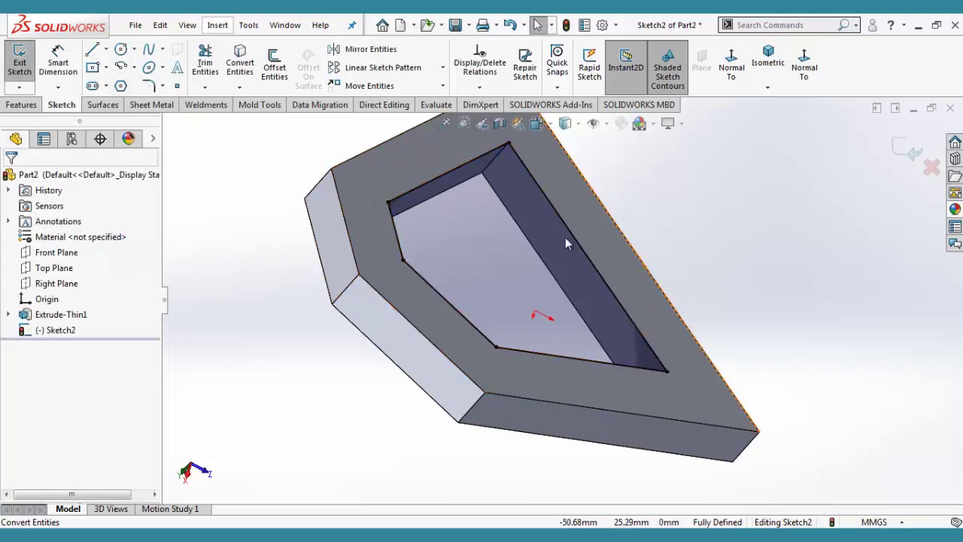
{"action": "key", "text": "ctrl+a"}
{"action": "left_click", "coordinate": [704, 277]}
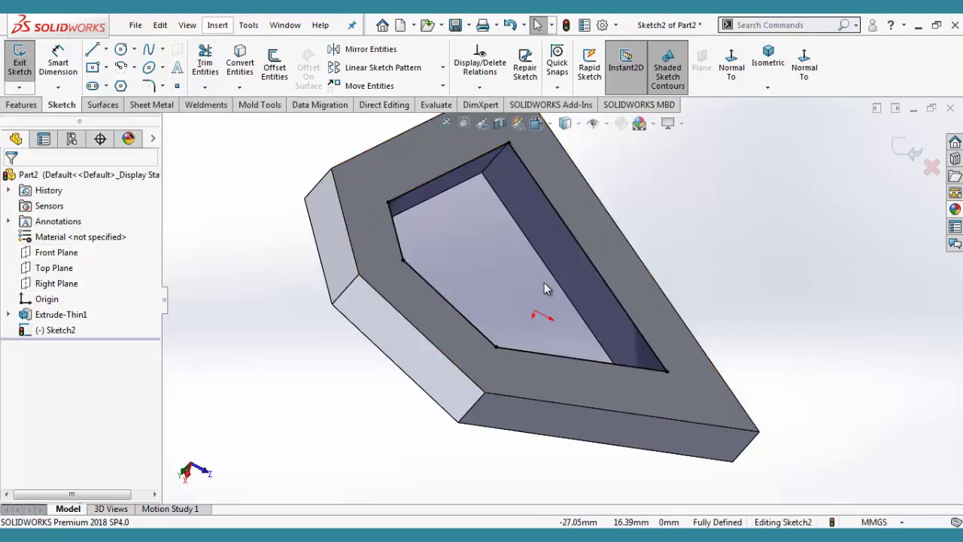
{"action": "middle_click_drag", "start_coordinate": [766, 274], "coordinate": [715, 266], "text": "ctrl"}
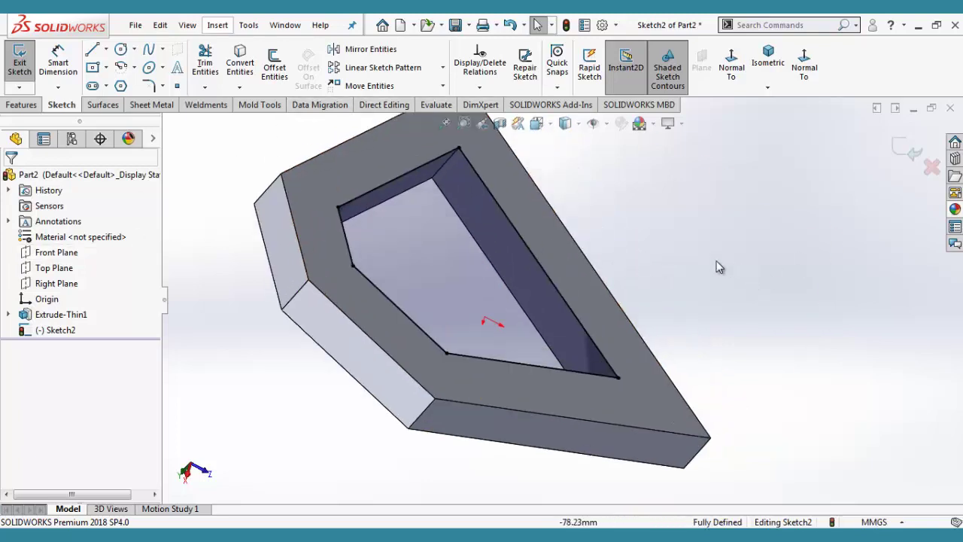
{"action": "left_click", "coordinate": [36, 106]}
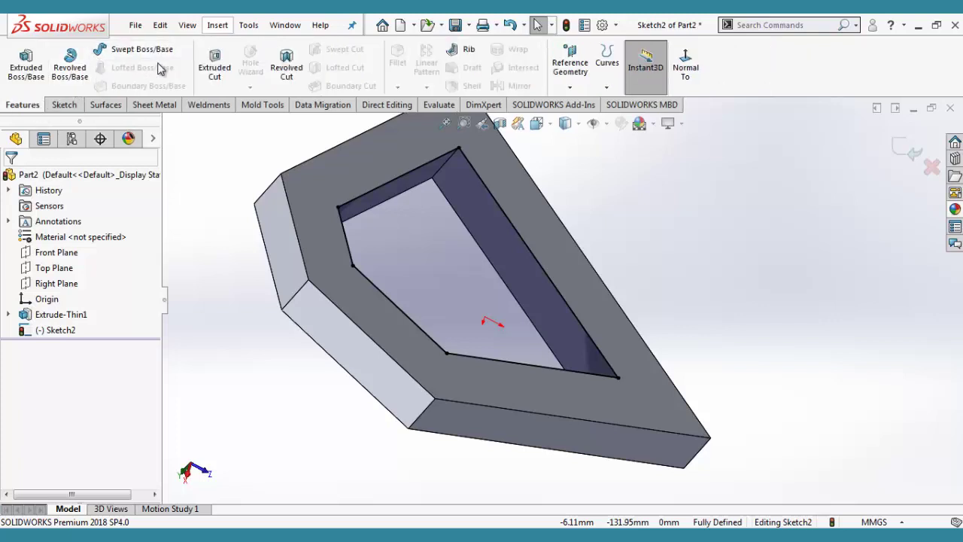
Extrude the inner-outline sketch 10 mm Blind, merged, as Boss-Extrude1 inside the frame's opening.
{"action": "left_click", "coordinate": [25, 63]}
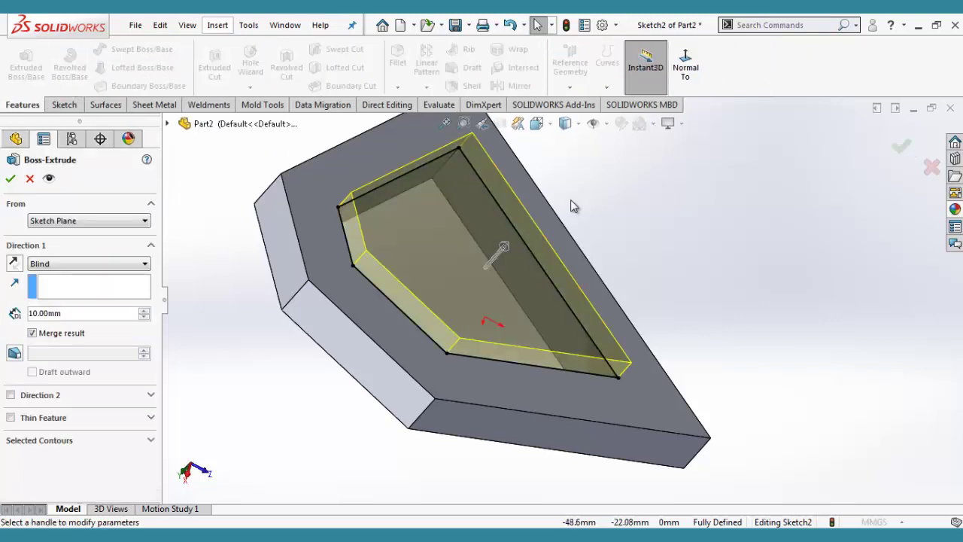
{"action": "left_click", "coordinate": [11, 177]}
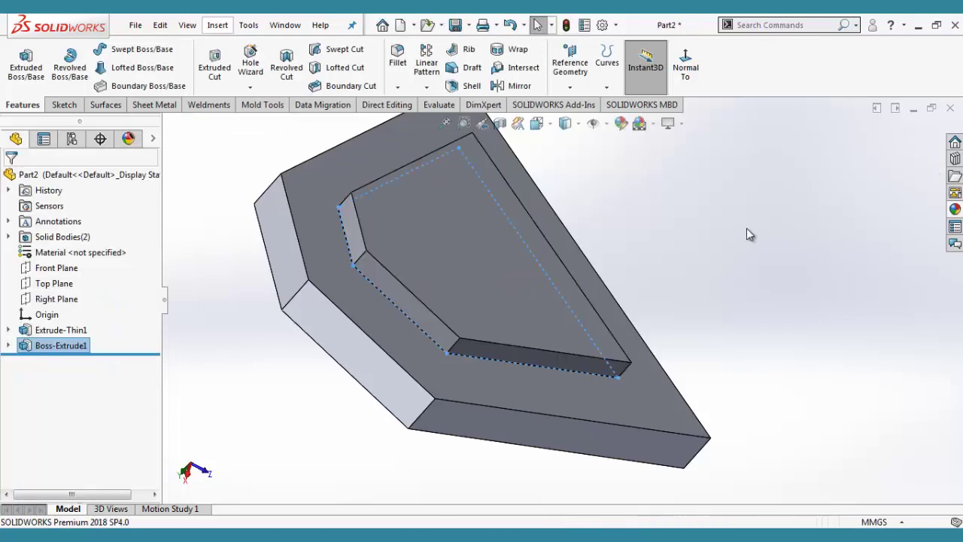
{"action": "mouse_move", "coordinate": [744, 230]}
{"action": "middle_mouse_down"}
{"action": "mouse_move", "coordinate": [737, 421]}
{"action": "mouse_move", "coordinate": [832, 316]}
{"action": "mouse_move", "coordinate": [784, 318]}
{"action": "mouse_move", "coordinate": [817, 309]}
{"action": "mouse_move", "coordinate": [732, 335]}
{"action": "mouse_move", "coordinate": [742, 273]}
{"action": "mouse_move", "coordinate": [727, 380]}
{"action": "mouse_move", "coordinate": [800, 327]}
{"action": "mouse_move", "coordinate": [817, 389]}
{"action": "mouse_move", "coordinate": [795, 372]}
{"action": "mouse_move", "coordinate": [814, 385]}
{"action": "mouse_move", "coordinate": [815, 400]}
{"action": "mouse_move", "coordinate": [800, 393]}
{"action": "middle_mouse_up"}
Start a variable-size fillet and select the five inner edges of the opening.
{"action": "left_click", "coordinate": [398, 53]}
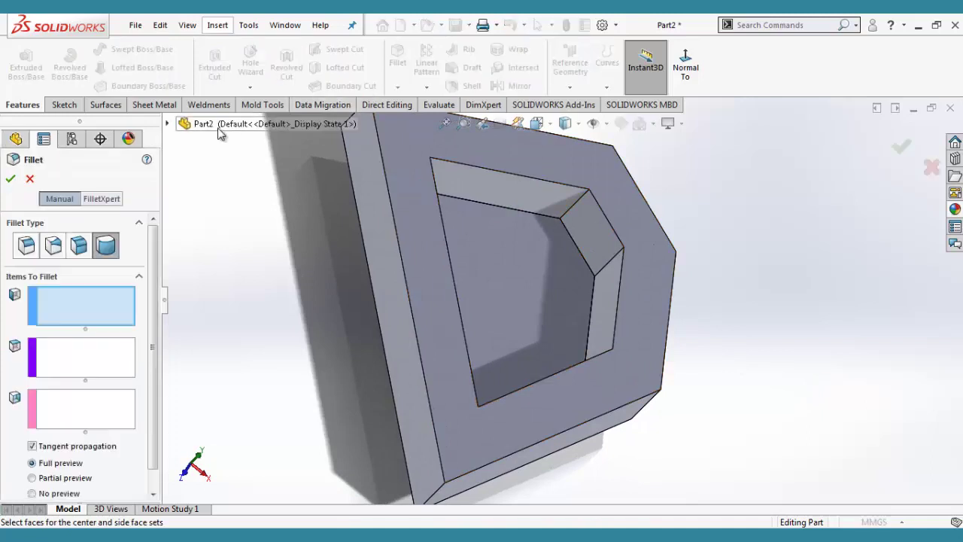
{"action": "left_click", "coordinate": [53, 245]}
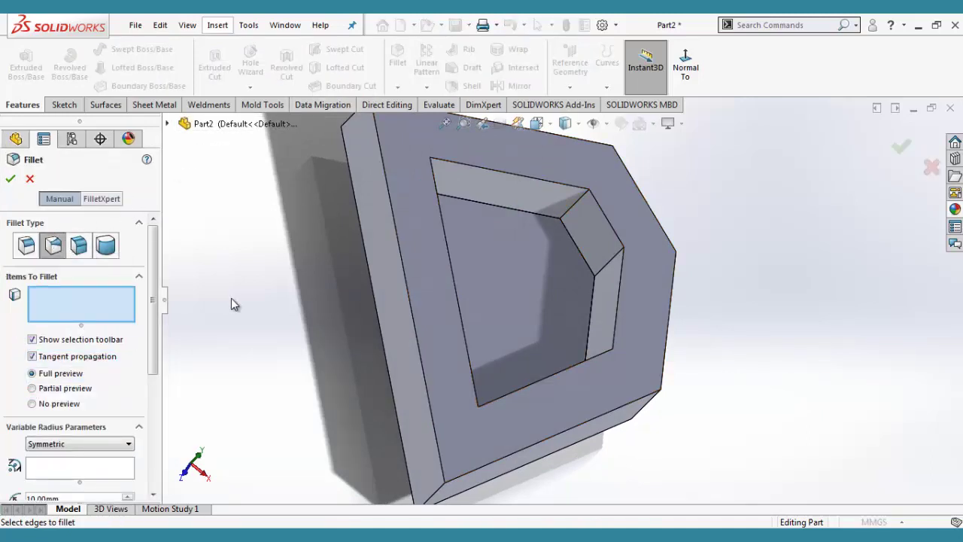
{"action": "left_click", "coordinate": [510, 210]}
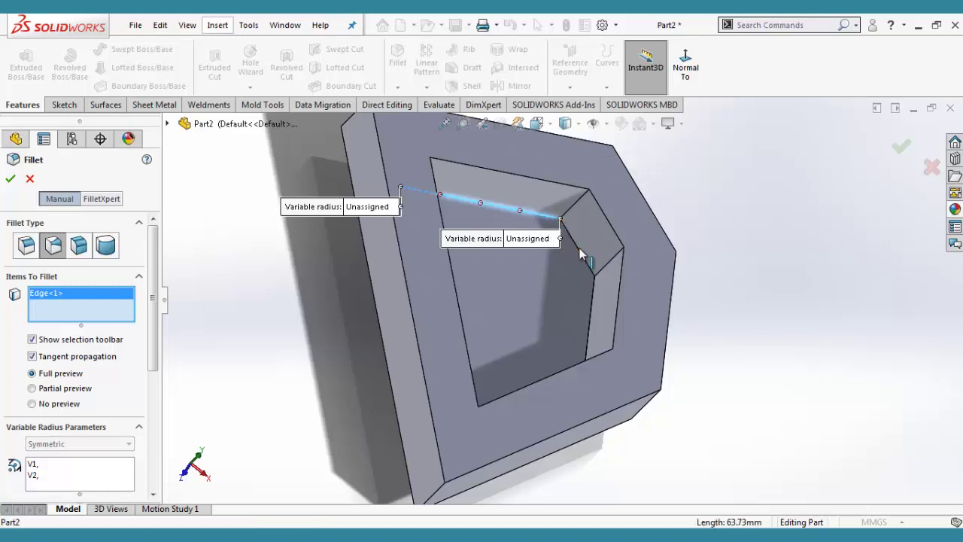
{"action": "left_click", "coordinate": [580, 254]}
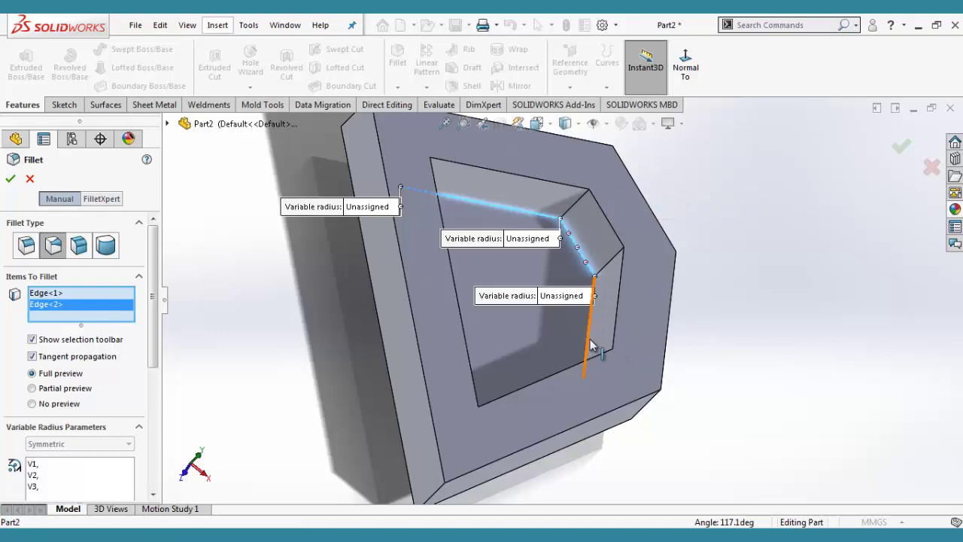
{"action": "left_click", "coordinate": [588, 338]}
{"action": "middle_click_drag", "start_coordinate": [653, 332], "coordinate": [554, 397]}
{"action": "scroll", "coordinate": [580, 388], "scroll_direction": "down", "scroll_amount": 3}
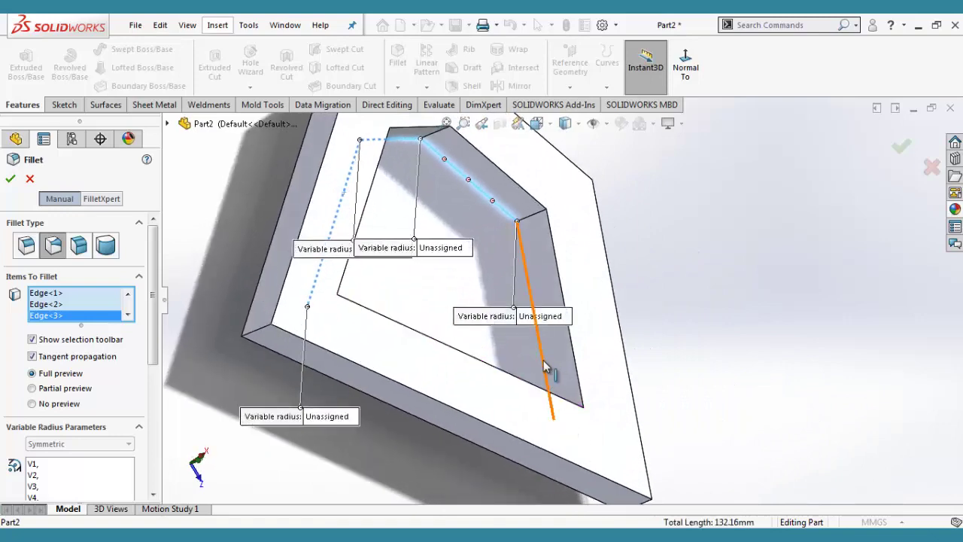
{"action": "left_click", "coordinate": [546, 366]}
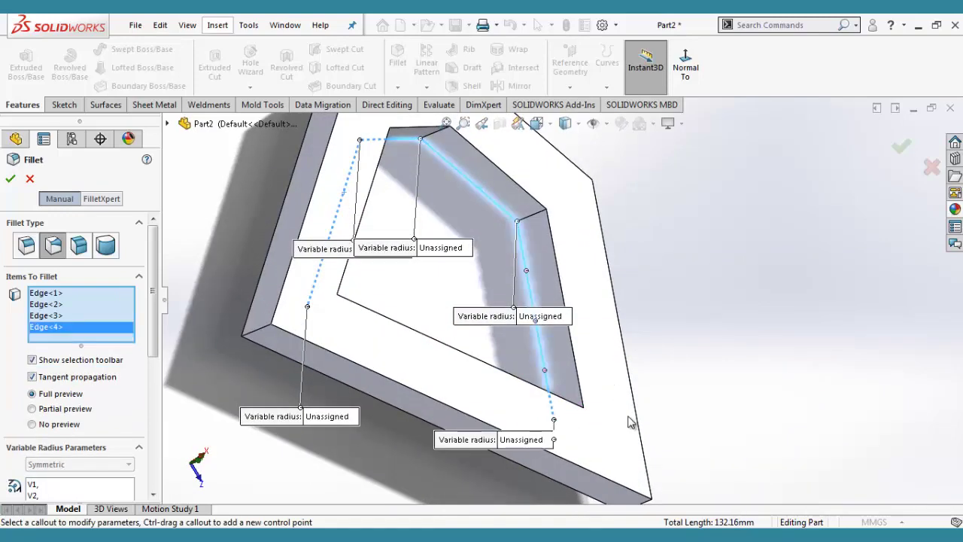
{"action": "middle_click_drag", "start_coordinate": [546, 368], "coordinate": [580, 479]}
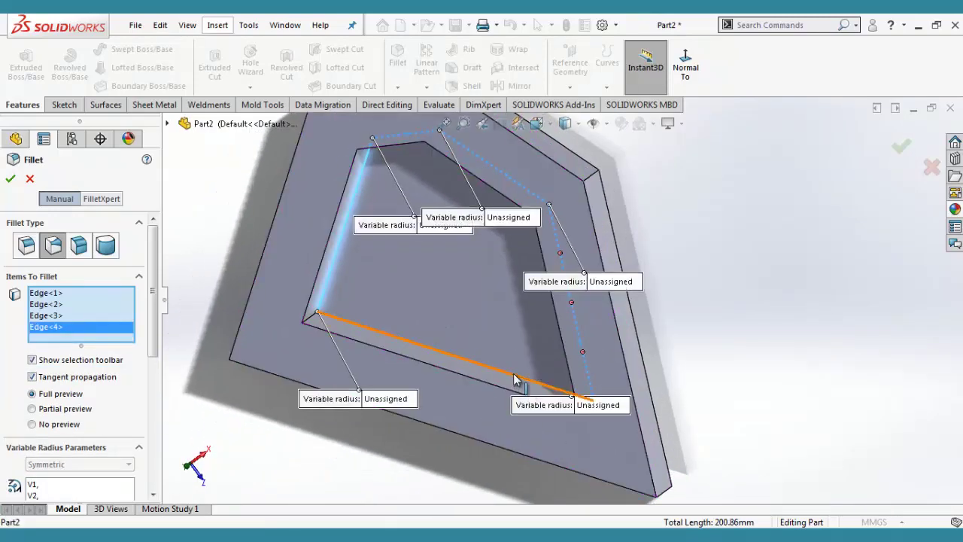
{"action": "left_click", "coordinate": [516, 378]}
{"action": "middle_click_drag", "start_coordinate": [516, 378], "coordinate": [637, 410]}
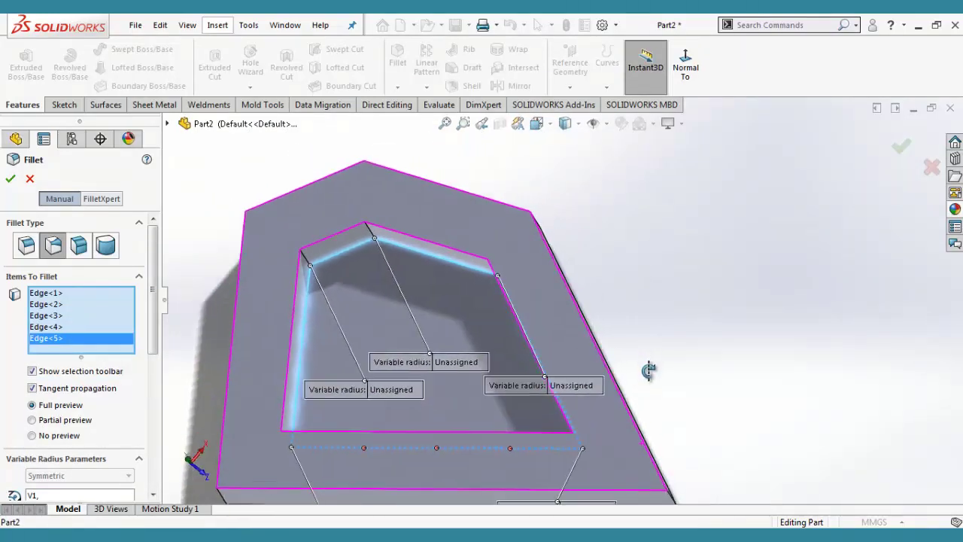
{"action": "scroll", "coordinate": [602, 361], "scroll_direction": "up", "scroll_amount": 3}
{"action": "scroll", "coordinate": [613, 380], "scroll_direction": "down", "scroll_amount": 4}
{"action": "scroll", "coordinate": [542, 271], "scroll_direction": "up", "scroll_amount": 2}
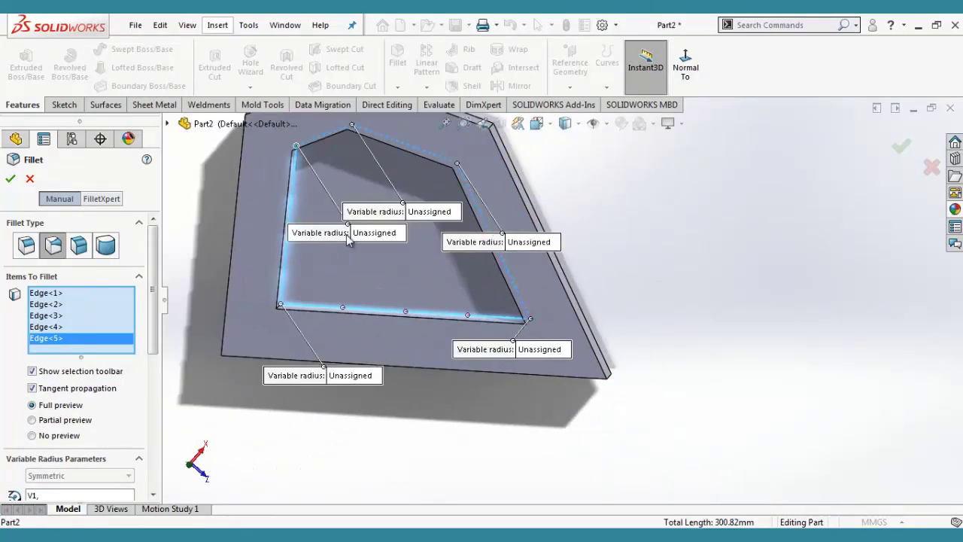
Spread the radius callouts apart and activate the top vertex's radius point.
{"action": "left_click_drag", "start_coordinate": [309, 238], "coordinate": [208, 220]}
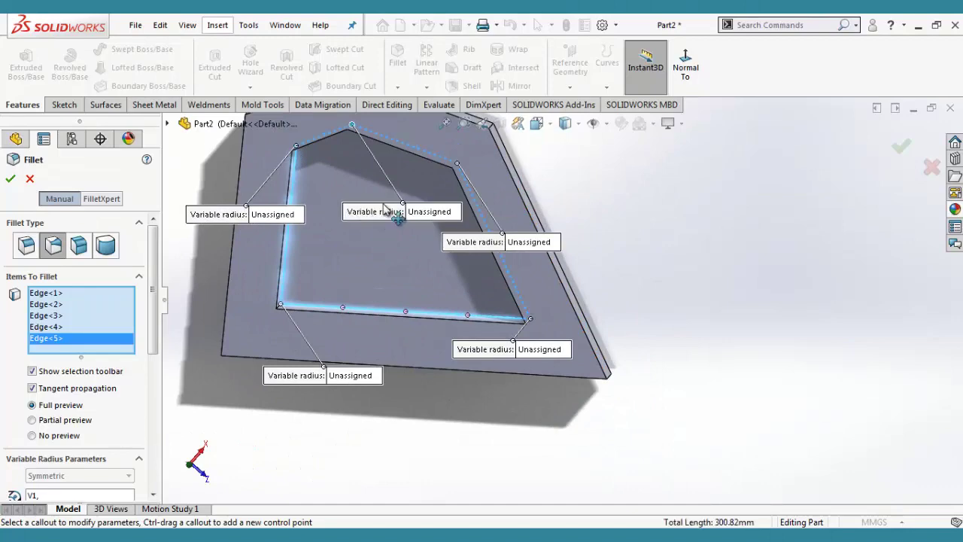
{"action": "left_click_drag", "start_coordinate": [379, 210], "coordinate": [519, 177]}
{"action": "left_click_drag", "start_coordinate": [538, 252], "coordinate": [572, 287]}
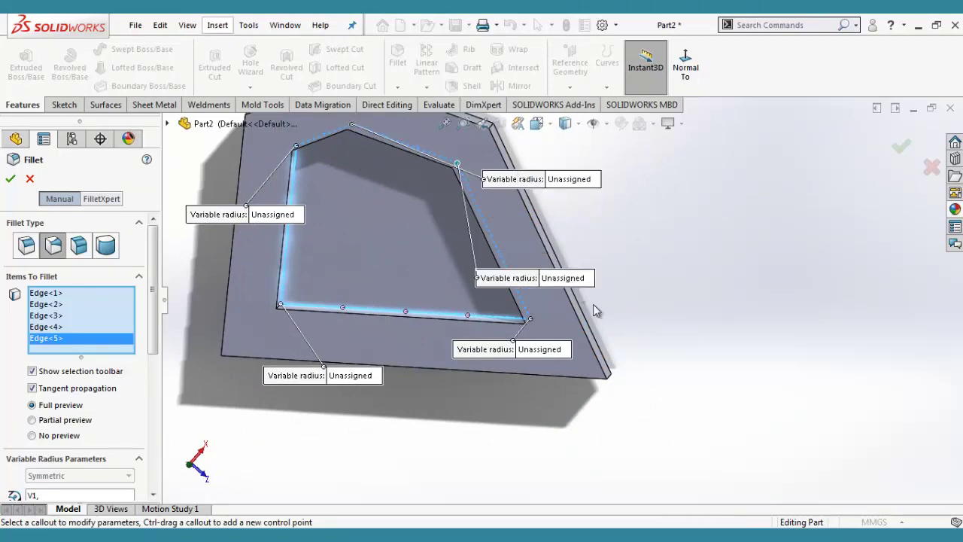
{"action": "scroll", "coordinate": [527, 286], "scroll_direction": "up", "scroll_amount": 3}
{"action": "scroll", "coordinate": [497, 281], "scroll_direction": "down", "scroll_amount": 2}
{"action": "scroll", "coordinate": [502, 304], "scroll_direction": "down", "scroll_amount": 2}
{"action": "mouse_move", "coordinate": [502, 304]}
{"action": "middle_mouse_down"}
{"action": "mouse_move", "coordinate": [516, 193]}
{"action": "mouse_move", "coordinate": [467, 186]}
{"action": "mouse_move", "coordinate": [466, 199]}
{"action": "mouse_move", "coordinate": [449, 188]}
{"action": "middle_mouse_up"}
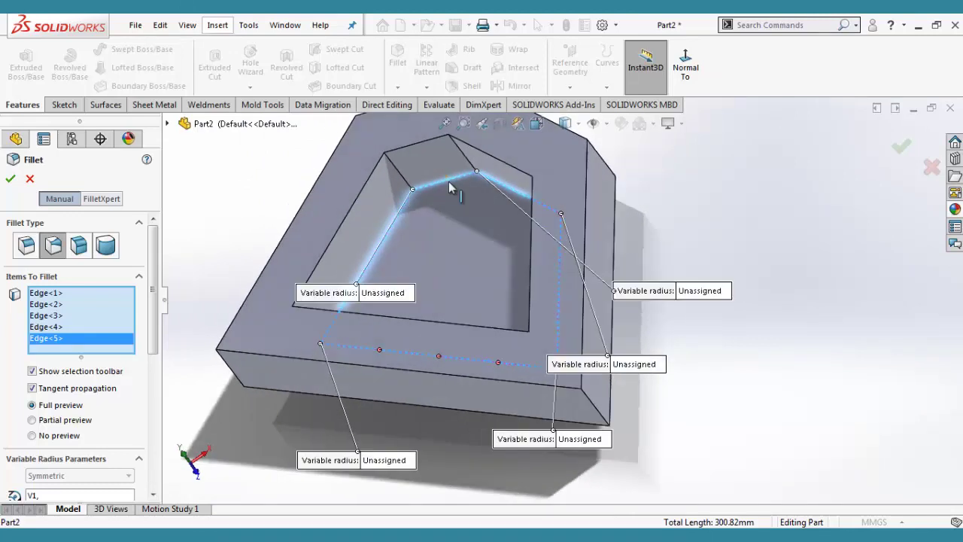
{"action": "left_click_drag", "start_coordinate": [641, 292], "coordinate": [537, 217]}
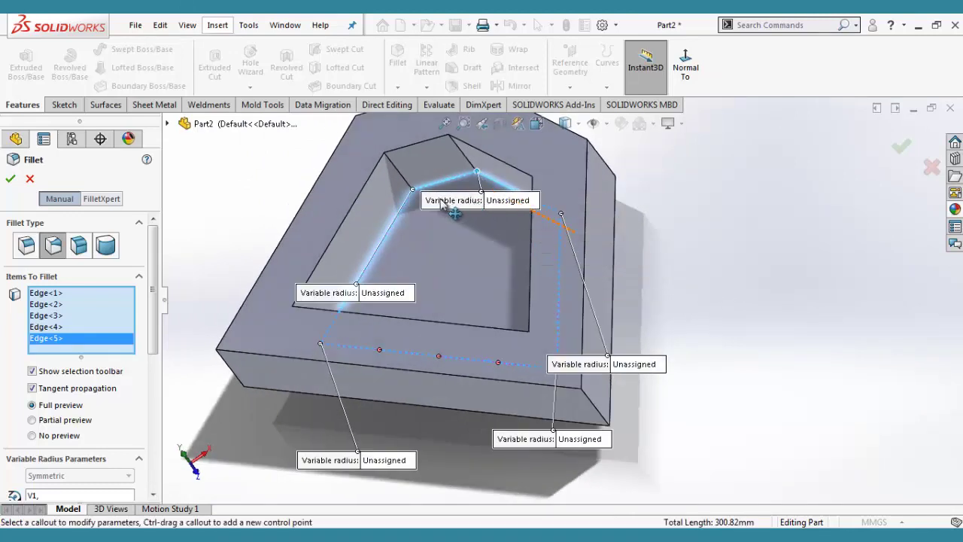
{"action": "left_click", "coordinate": [444, 203]}
Set the V3 point's radius to 1.5 mm.
{"action": "left_click", "coordinate": [514, 202]}
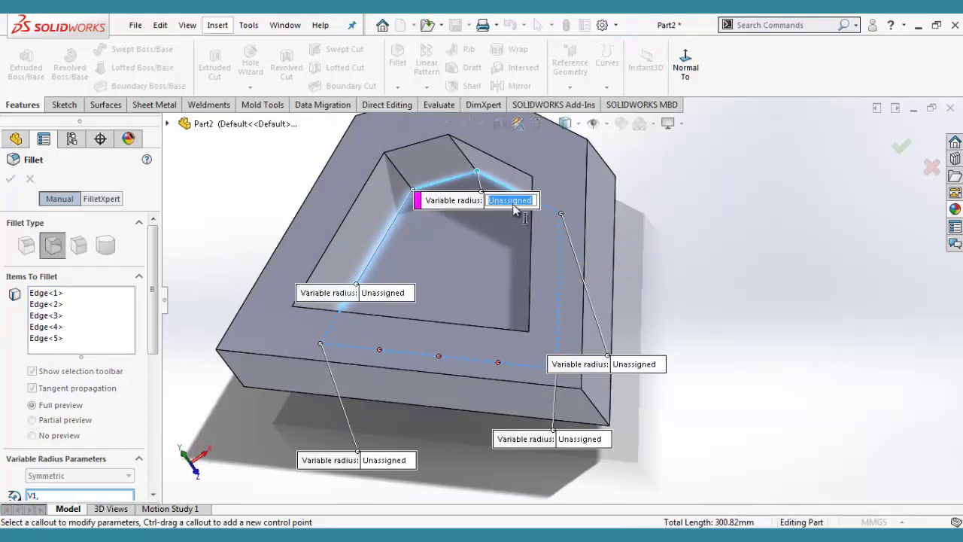
{"action": "scroll", "coordinate": [86, 340], "scroll_direction": "down", "scroll_amount": 2}
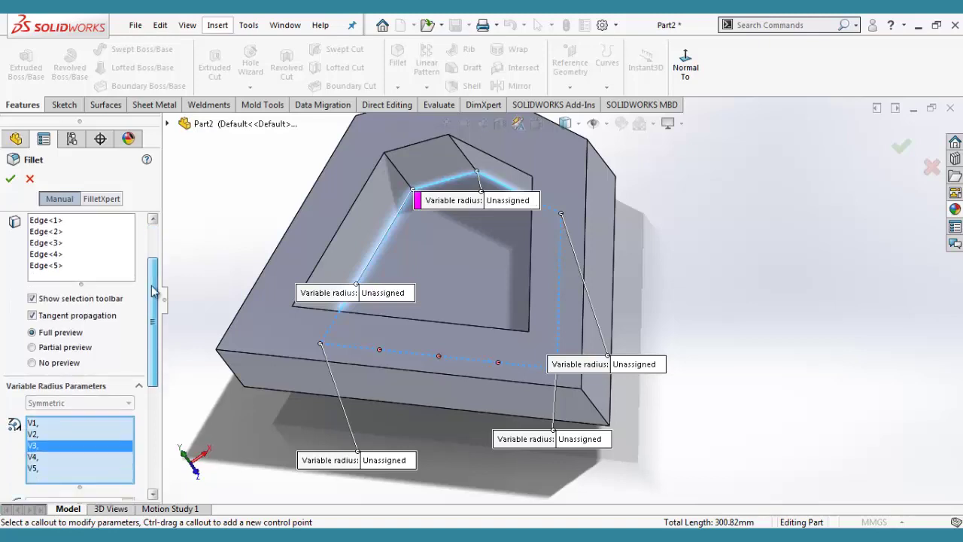
{"action": "scroll", "coordinate": [86, 340], "scroll_direction": "down", "scroll_amount": 2}
{"action": "scroll", "coordinate": [86, 340], "scroll_direction": "down", "scroll_amount": 2}
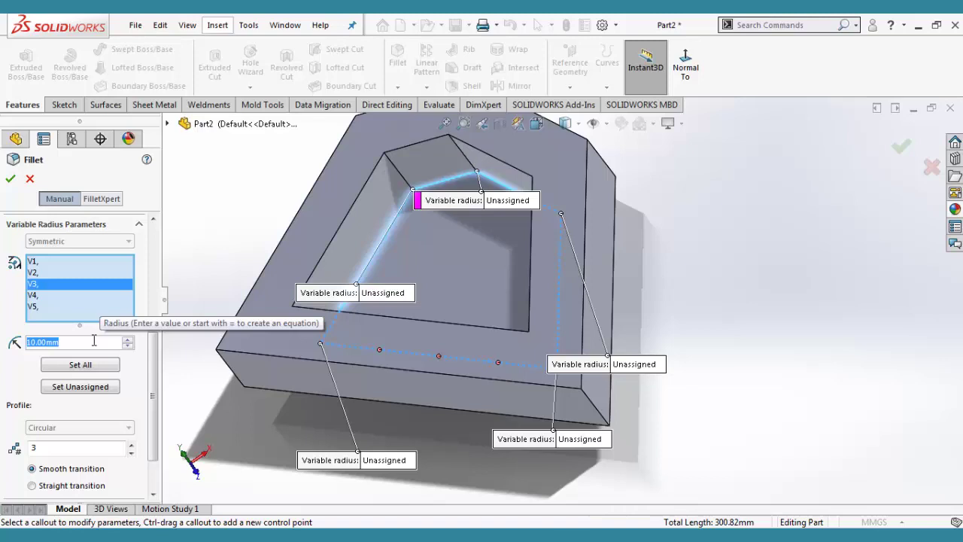
{"action": "type", "text": "1.5"}
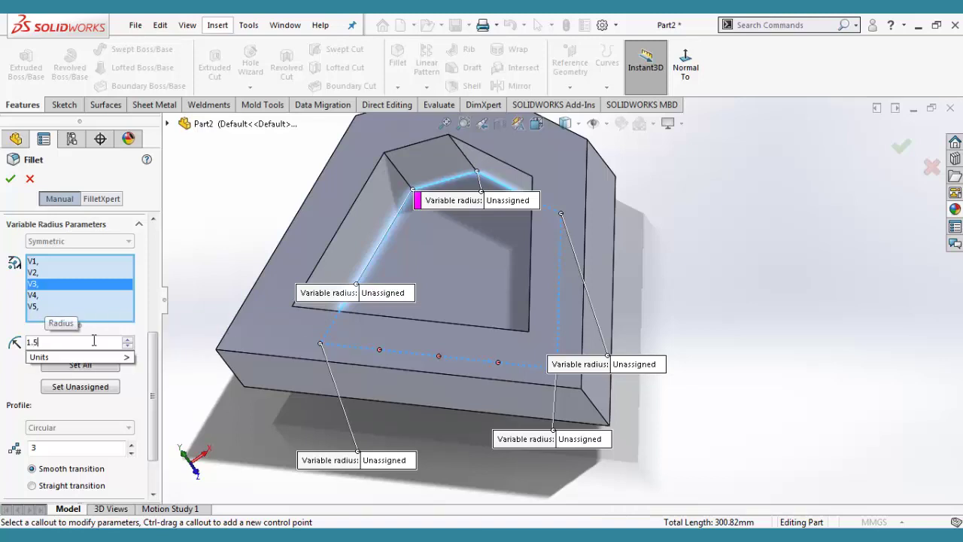
{"action": "key", "text": "Return"}
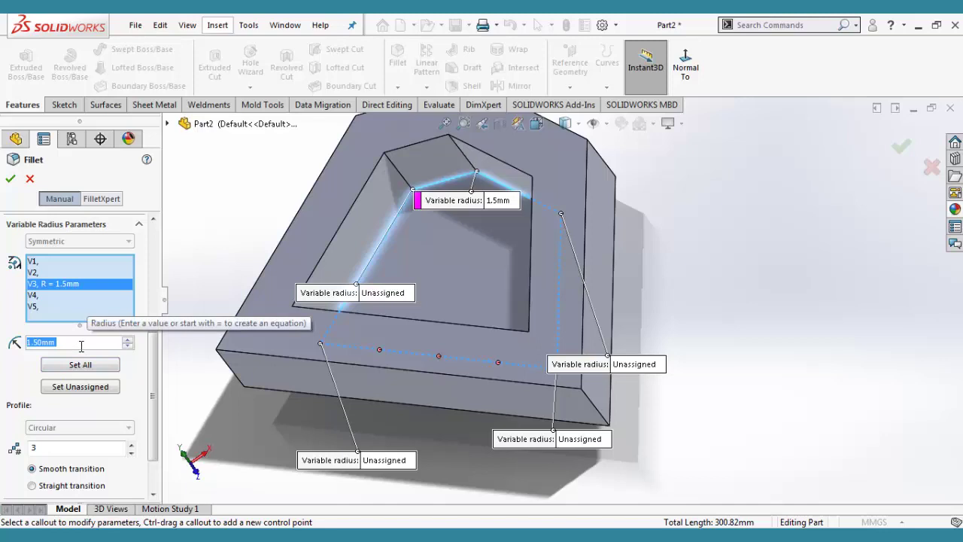
{"action": "type", "text": "0.5"}
{"action": "key", "text": "Return"}
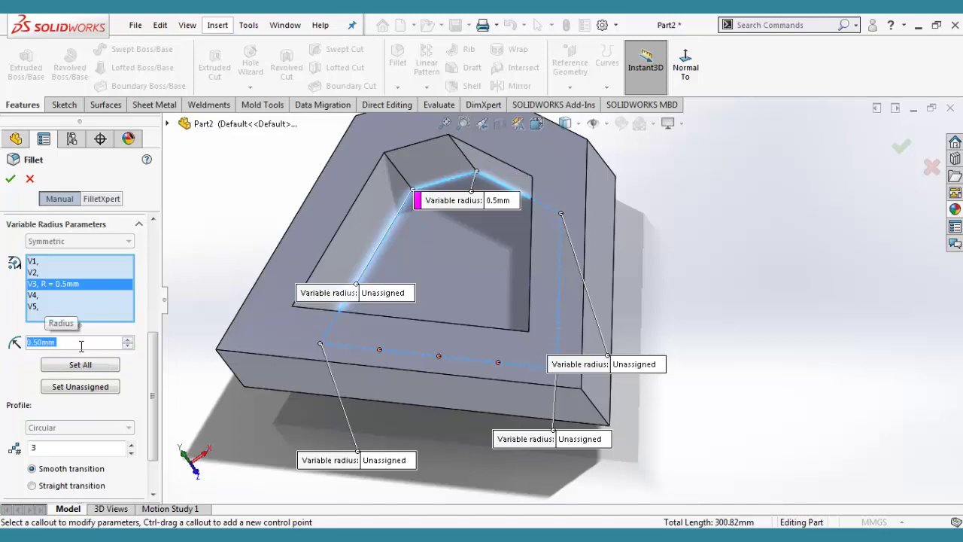
{"action": "type", "text": "0"}
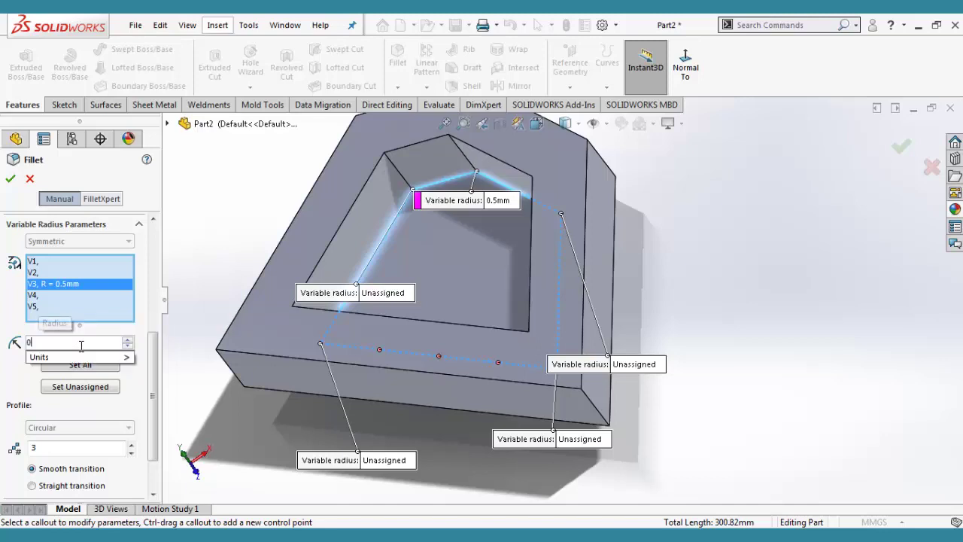
{"action": "key", "text": "BackSpace"}
{"action": "type", "text": "1.5"}
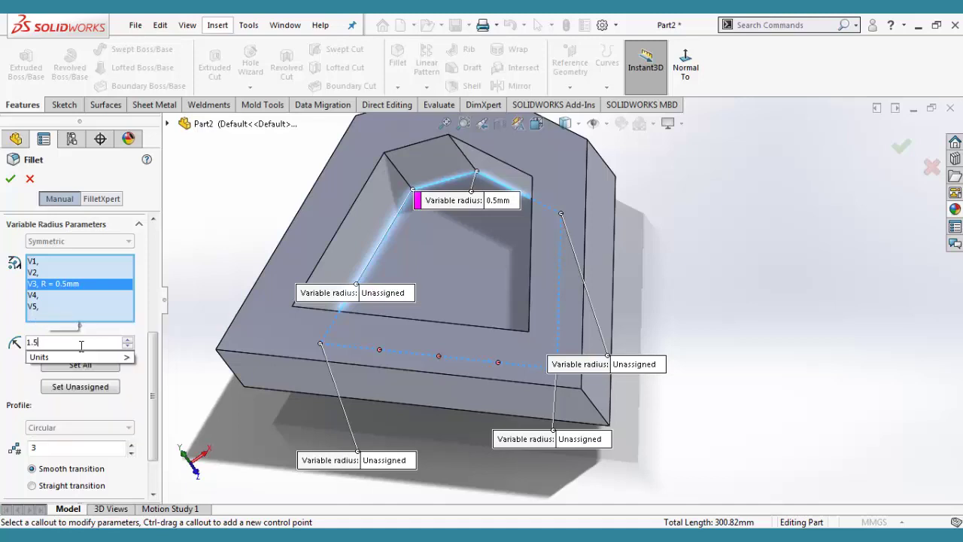
{"action": "key", "text": "Return"}
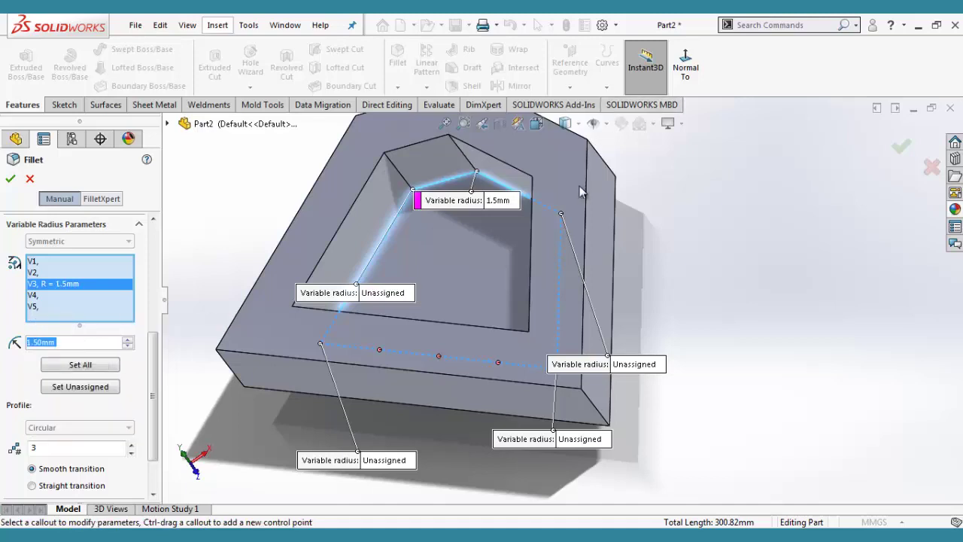
Set the V4 point's radius to 1.5 mm.
{"action": "left_click", "coordinate": [638, 365]}
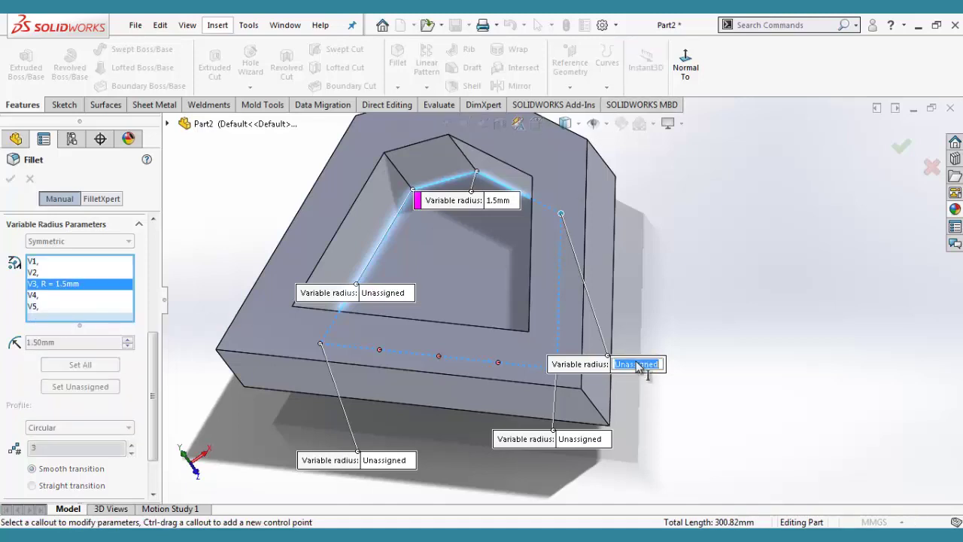
{"action": "left_click", "coordinate": [593, 376]}
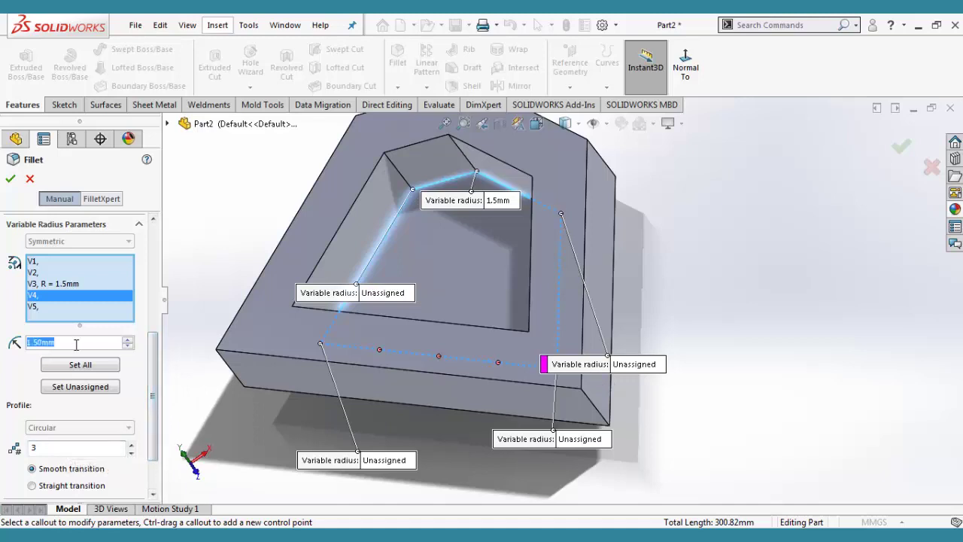
{"action": "left_click", "coordinate": [636, 364]}
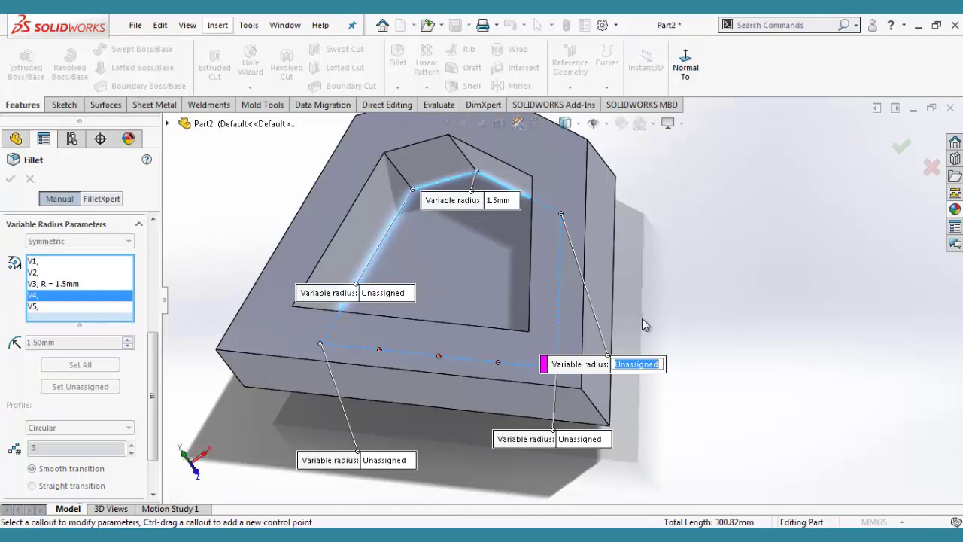
{"action": "type", "text": "1.5"}
{"action": "key", "text": "Return"}
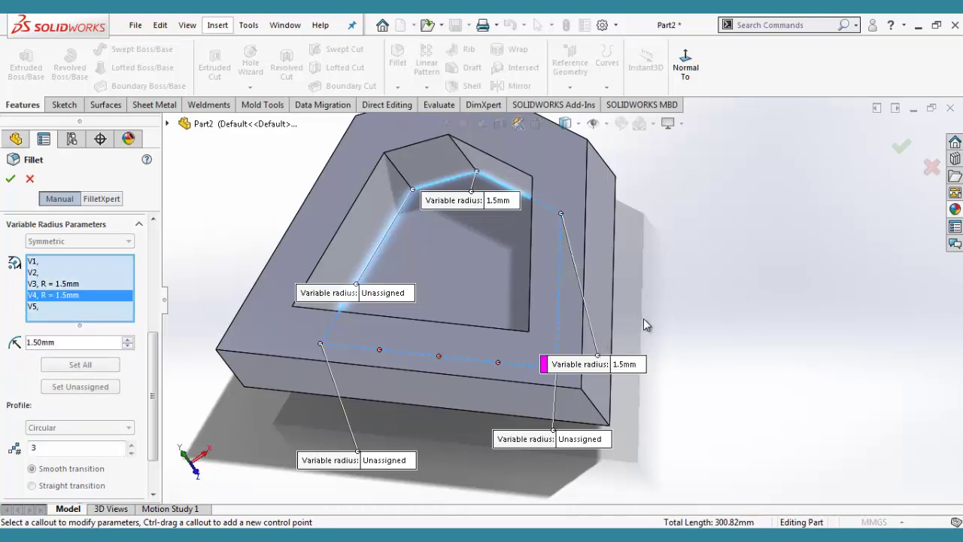
Give V5 a 2 mm, V2 a 3 mm and V1 a 6 mm radius, and raise V4 to 5 mm.
{"action": "left_click", "coordinate": [576, 442]}
{"action": "type", "text": "2"}
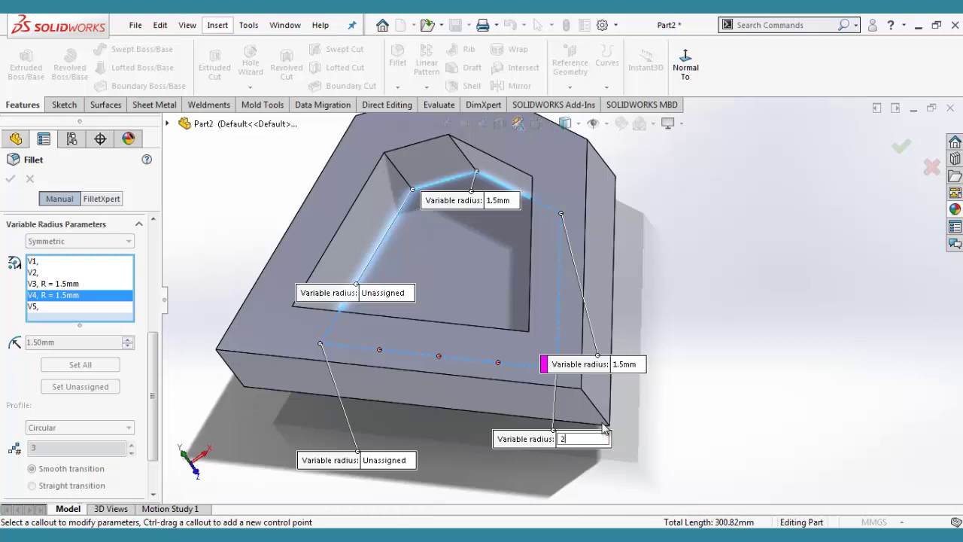
{"action": "key", "text": "Return"}
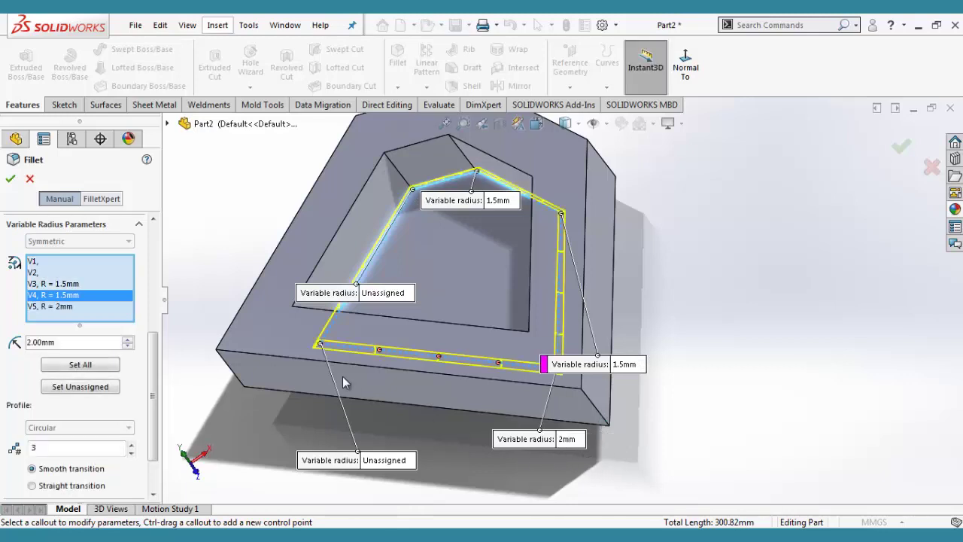
{"action": "left_click", "coordinate": [396, 461]}
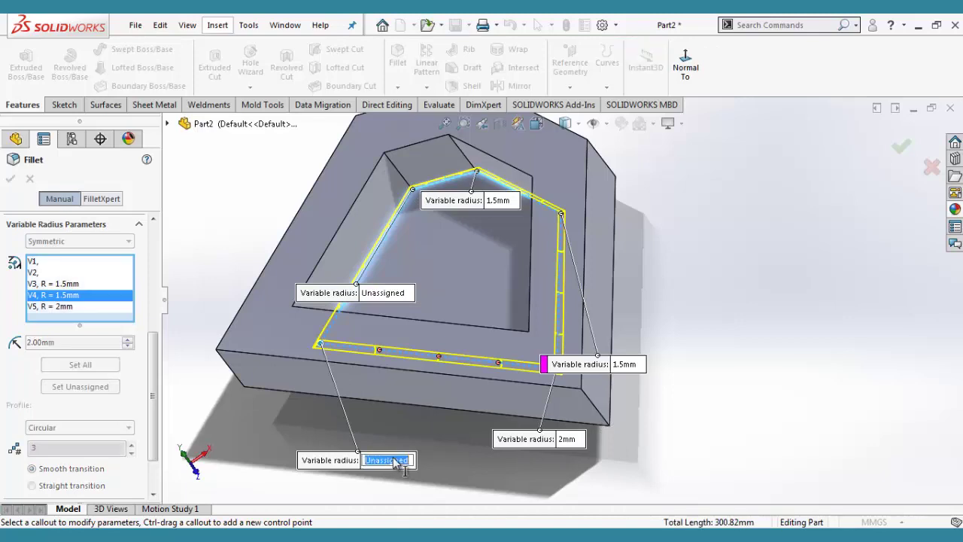
{"action": "type", "text": "3"}
{"action": "key", "text": "Return"}
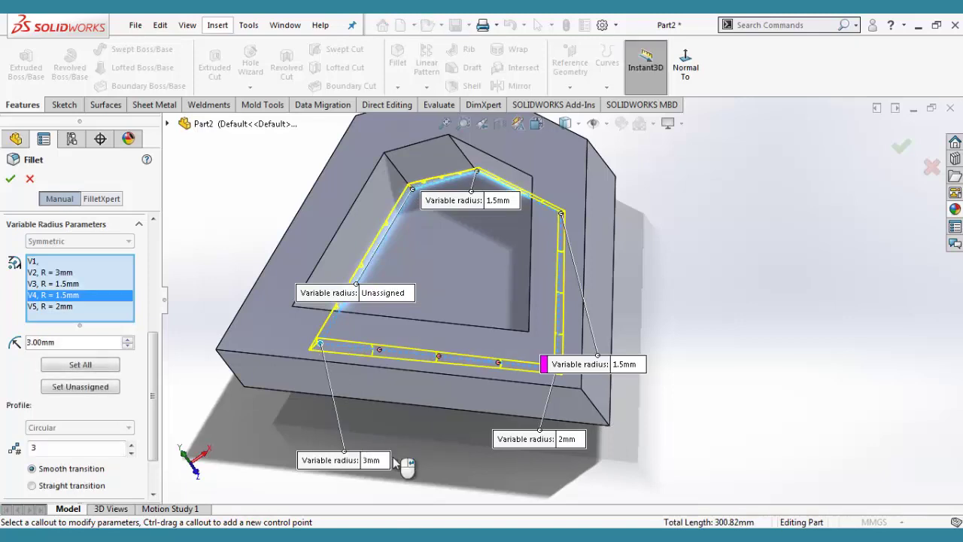
{"action": "left_click", "coordinate": [402, 296]}
{"action": "type", "text": "6"}
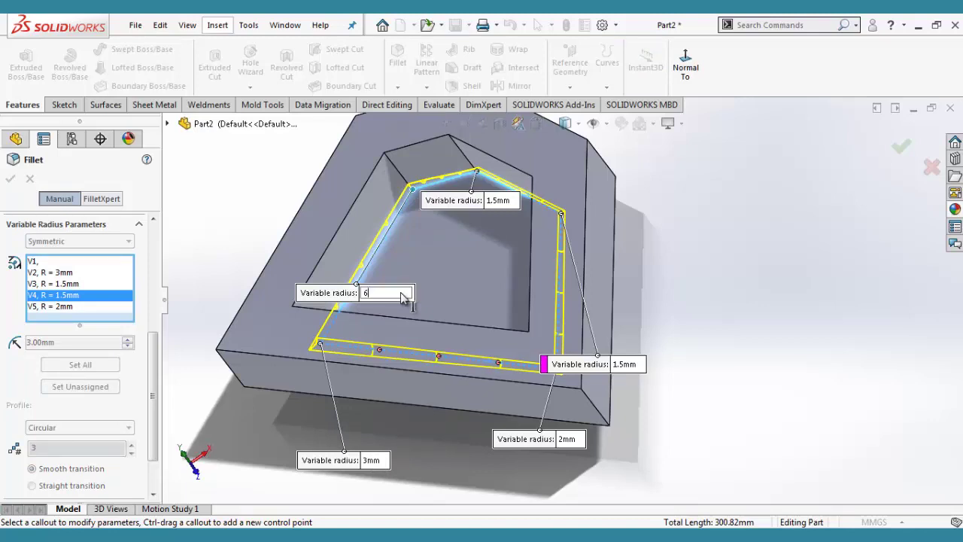
{"action": "key", "text": "Return"}
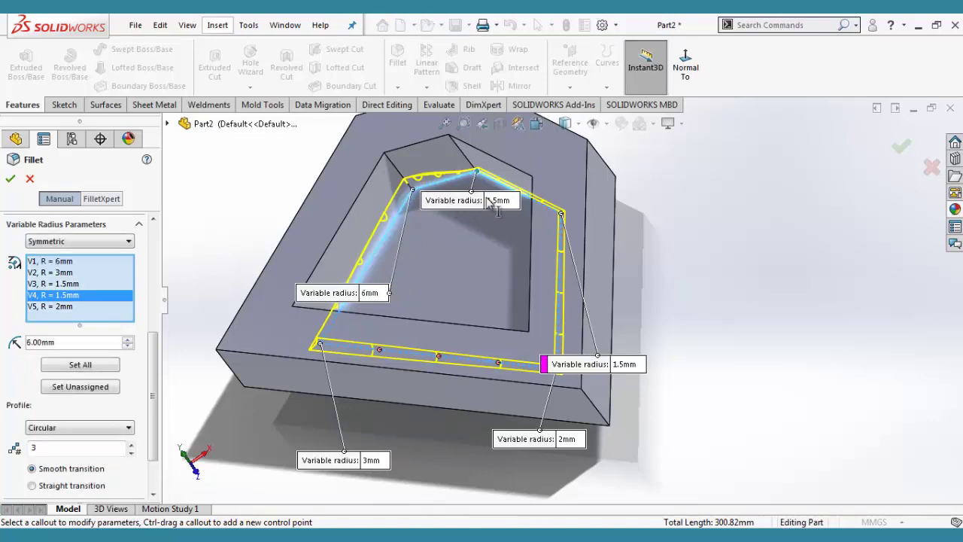
{"action": "left_click", "coordinate": [629, 365]}
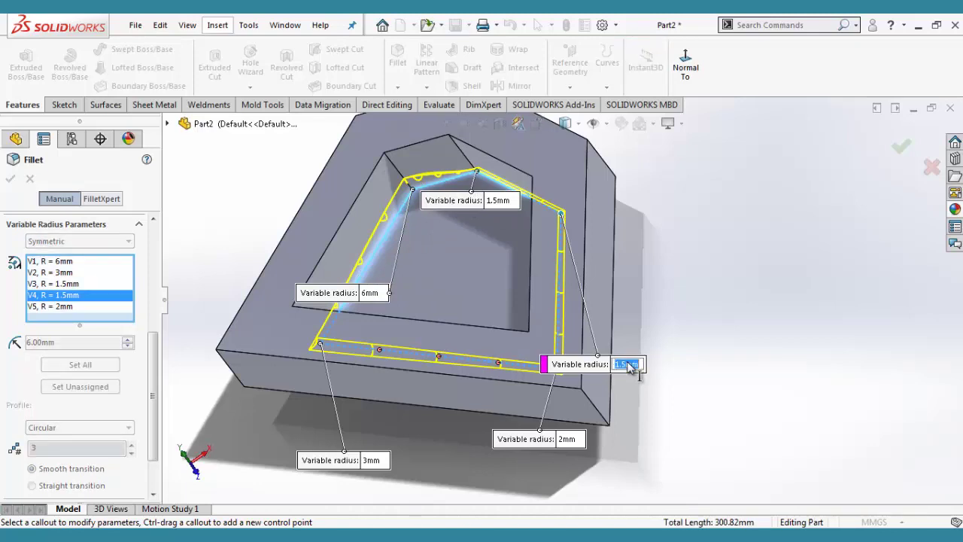
{"action": "type", "text": "5"}
{"action": "key", "text": "Return"}
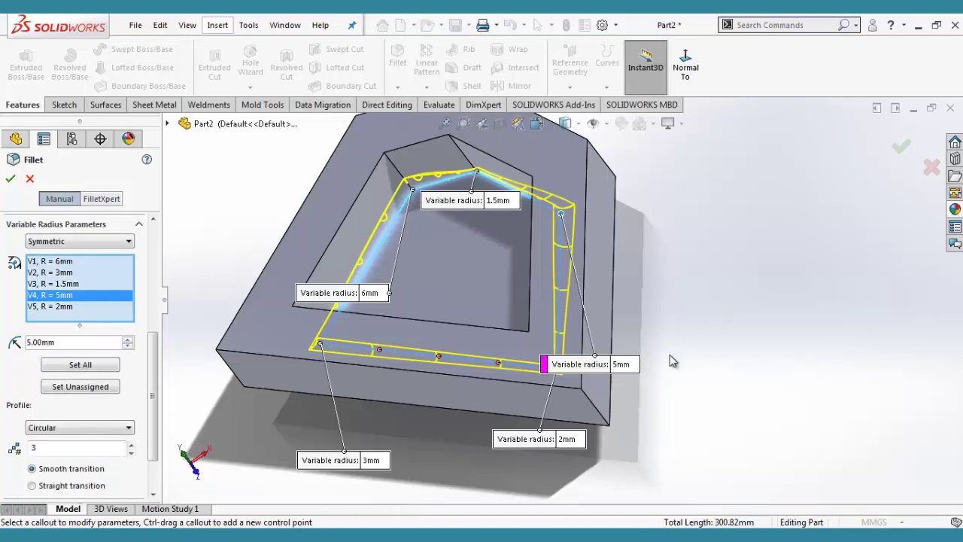
{"action": "mouse_move", "coordinate": [677, 356]}
{"action": "middle_mouse_down"}
{"action": "mouse_move", "coordinate": [701, 239]}
{"action": "mouse_move", "coordinate": [691, 317]}
{"action": "middle_mouse_up"}
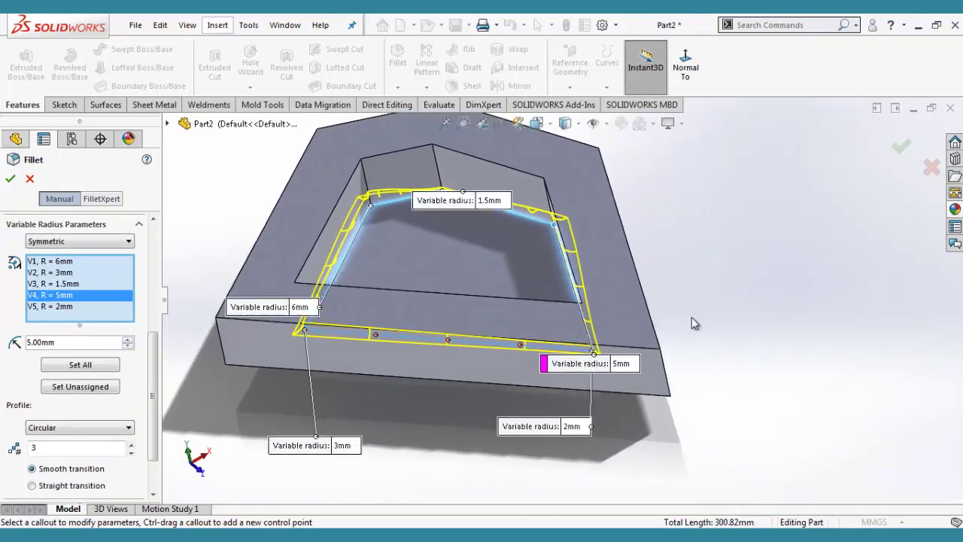
Apply the variable-radius fillet and orbit around the filleted inner edges.
{"action": "left_click", "coordinate": [901, 145]}
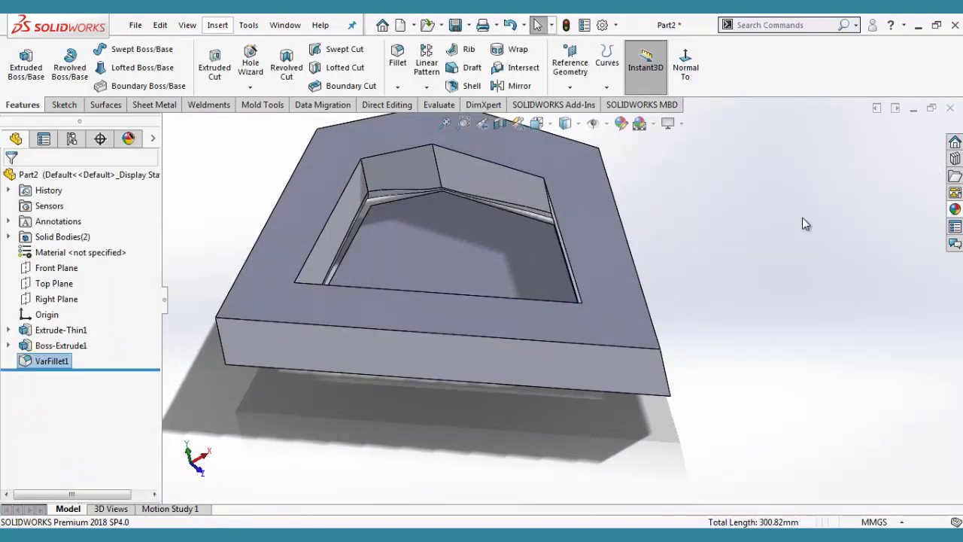
{"action": "mouse_move", "coordinate": [744, 285]}
{"action": "middle_mouse_down"}
{"action": "mouse_move", "coordinate": [667, 189]}
{"action": "mouse_move", "coordinate": [677, 255]}
{"action": "middle_mouse_up"}
{"action": "scroll", "coordinate": [550, 302], "scroll_direction": "down", "scroll_amount": 5}
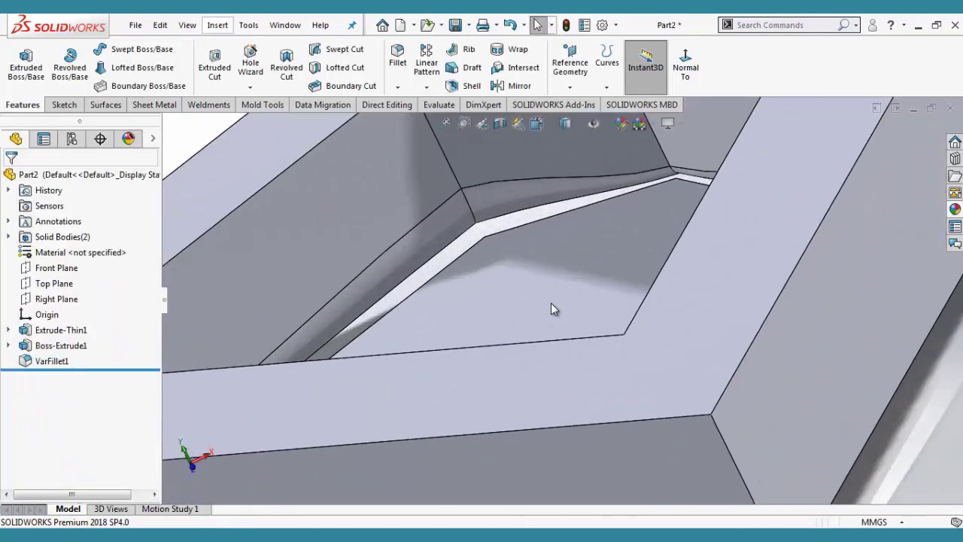
{"action": "scroll", "coordinate": [568, 240], "scroll_direction": "down", "scroll_amount": 3}
{"action": "mouse_move", "coordinate": [568, 240]}
{"action": "middle_mouse_down"}
{"action": "mouse_move", "coordinate": [673, 296]}
{"action": "mouse_move", "coordinate": [576, 249]}
{"action": "mouse_move", "coordinate": [627, 308]}
{"action": "mouse_move", "coordinate": [598, 318]}
{"action": "mouse_move", "coordinate": [550, 301]}
{"action": "middle_mouse_up"}
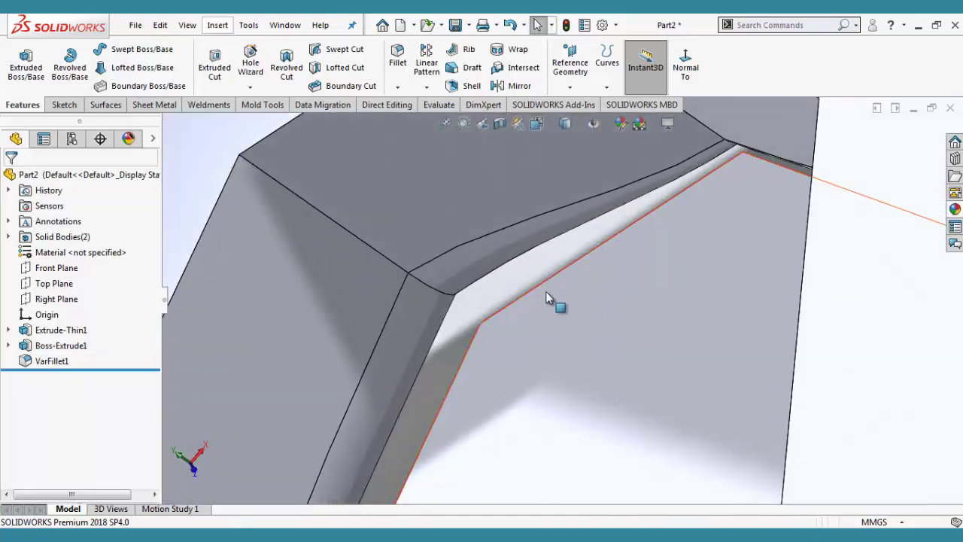
{"action": "middle_click_drag", "start_coordinate": [418, 292], "coordinate": [504, 301]}
{"action": "scroll", "coordinate": [504, 301], "scroll_direction": "down", "scroll_amount": 3}
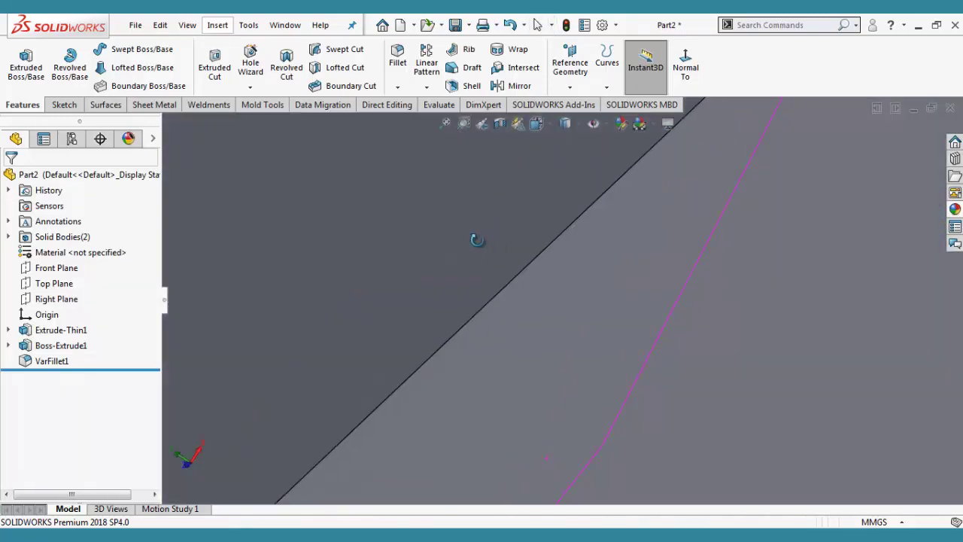
{"action": "mouse_move", "coordinate": [477, 239]}
{"action": "middle_mouse_down"}
{"action": "mouse_move", "coordinate": [535, 244]}
{"action": "mouse_move", "coordinate": [624, 151]}
{"action": "middle_mouse_up"}
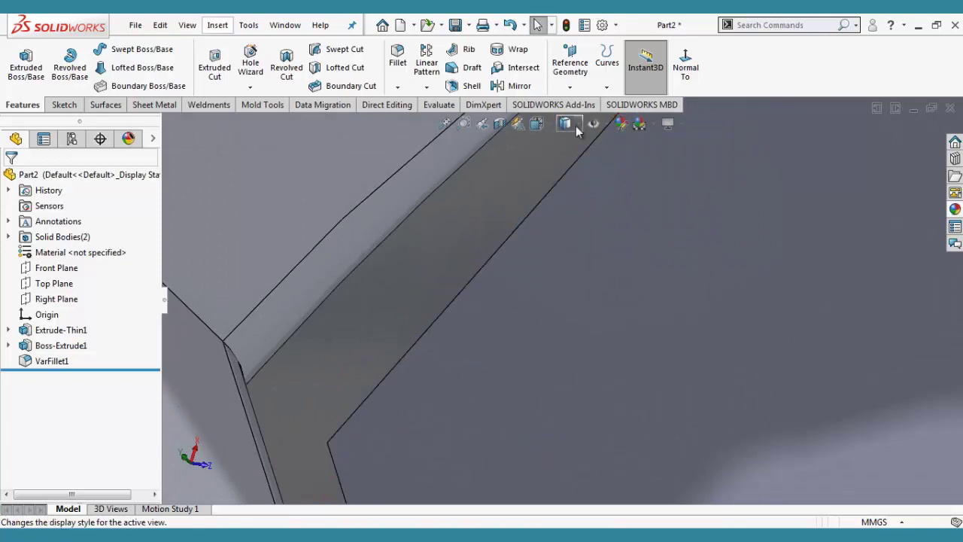
Switch to Shaded display without edges and inspect the filleted pocket.
{"action": "left_click", "coordinate": [570, 157]}
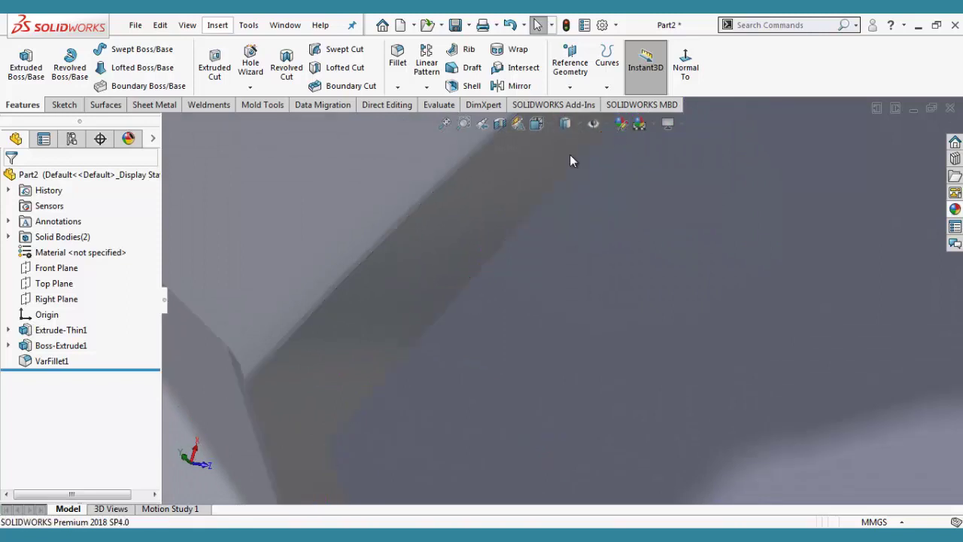
{"action": "scroll", "coordinate": [411, 282], "scroll_direction": "up", "scroll_amount": 2}
{"action": "scroll", "coordinate": [411, 282], "scroll_direction": "up", "scroll_amount": 2}
{"action": "scroll", "coordinate": [412, 281], "scroll_direction": "up", "scroll_amount": 3}
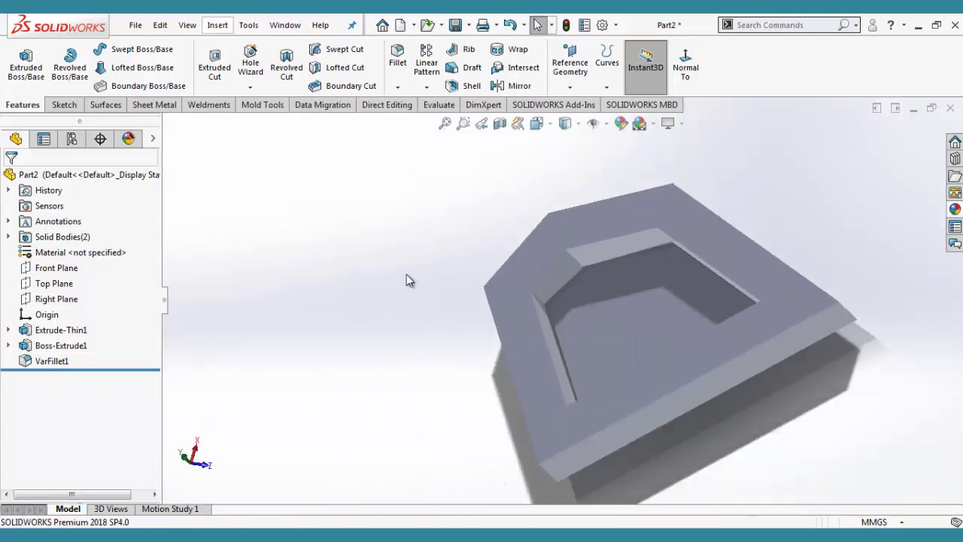
{"action": "mouse_move", "coordinate": [666, 264]}
{"action": "middle_mouse_down"}
{"action": "mouse_move", "coordinate": [681, 201]}
{"action": "mouse_move", "coordinate": [572, 320]}
{"action": "middle_mouse_up"}
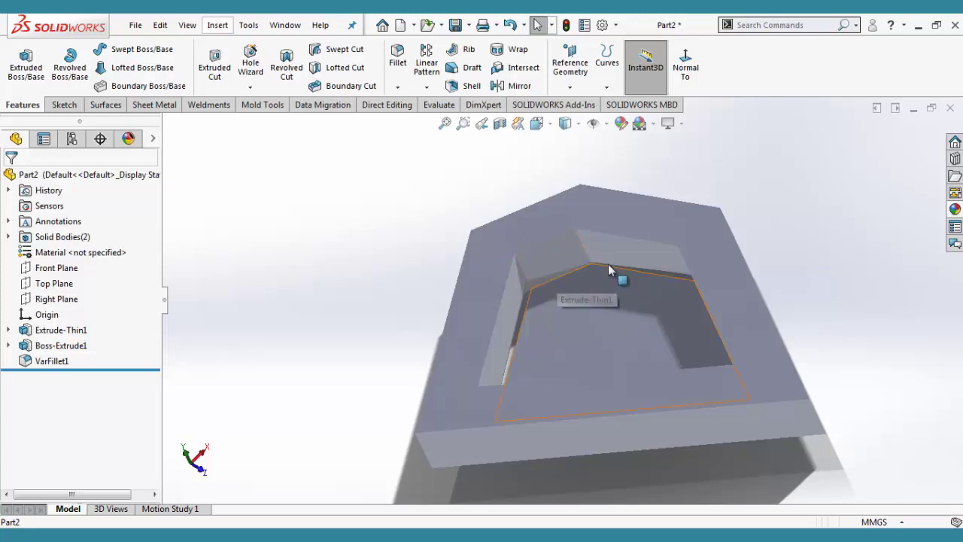
{"action": "scroll", "coordinate": [576, 271], "scroll_direction": "down", "scroll_amount": 3}
{"action": "scroll", "coordinate": [580, 275], "scroll_direction": "down", "scroll_amount": 2}
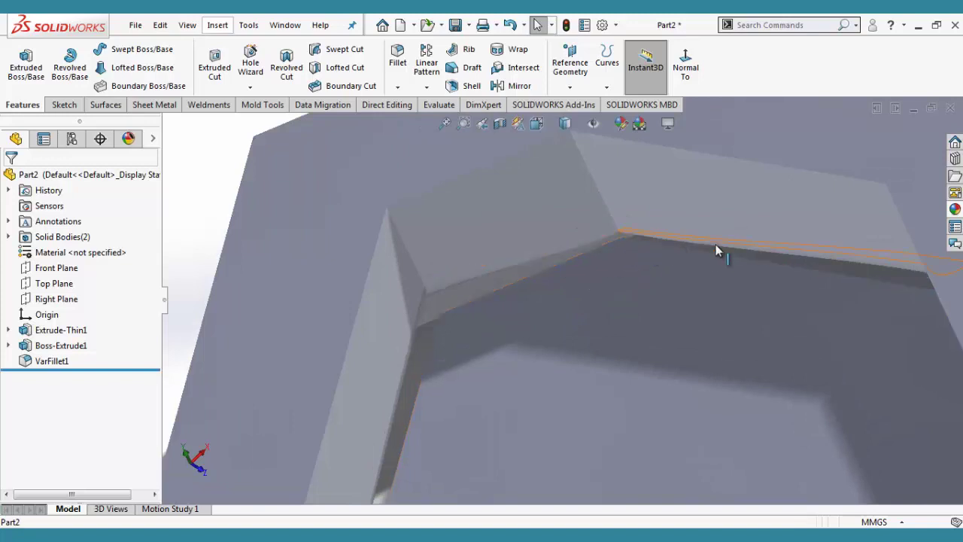
{"action": "scroll", "coordinate": [716, 251], "scroll_direction": "up", "scroll_amount": 5}
{"action": "mouse_move", "coordinate": [692, 389]}
{"action": "middle_mouse_down"}
{"action": "mouse_move", "coordinate": [724, 407]}
{"action": "mouse_move", "coordinate": [570, 414]}
{"action": "middle_mouse_up"}
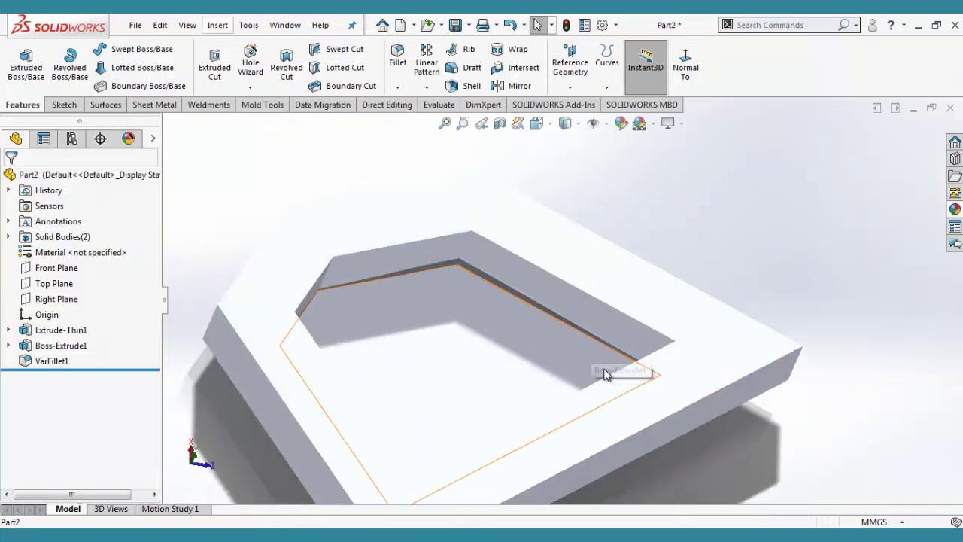
{"action": "scroll", "coordinate": [608, 372], "scroll_direction": "down", "scroll_amount": 2}
{"action": "scroll", "coordinate": [598, 359], "scroll_direction": "up", "scroll_amount": 3}
{"action": "mouse_move", "coordinate": [598, 358]}
{"action": "middle_mouse_down"}
{"action": "mouse_move", "coordinate": [591, 414]}
{"action": "mouse_move", "coordinate": [526, 321]}
{"action": "middle_mouse_up"}
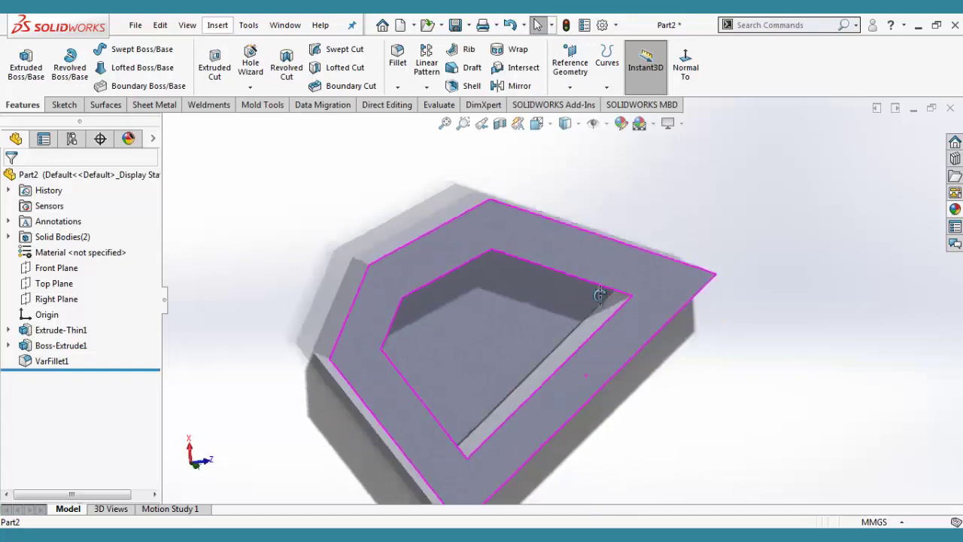
Edit VarFillet1 to change the V4 radius from 5 mm to 10 mm and apply it.
{"action": "left_click", "coordinate": [54, 361]}
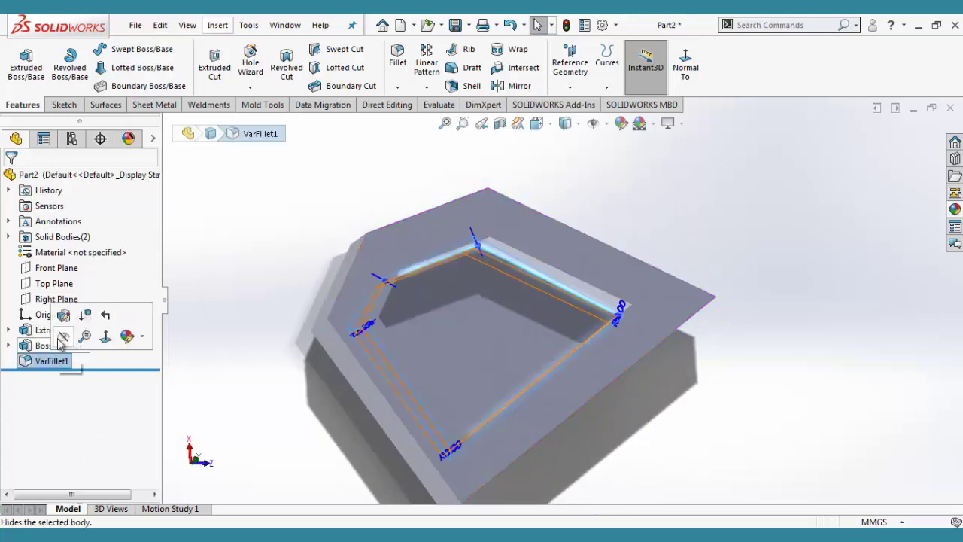
{"action": "left_click", "coordinate": [69, 324]}
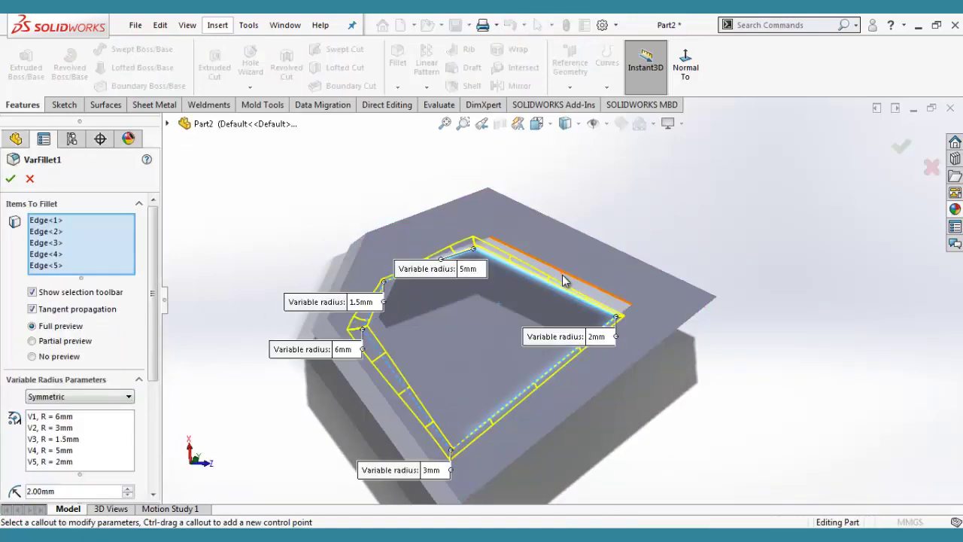
{"action": "mouse_move", "coordinate": [565, 278]}
{"action": "middle_mouse_down"}
{"action": "mouse_move", "coordinate": [501, 209]}
{"action": "mouse_move", "coordinate": [505, 216]}
{"action": "middle_mouse_up"}
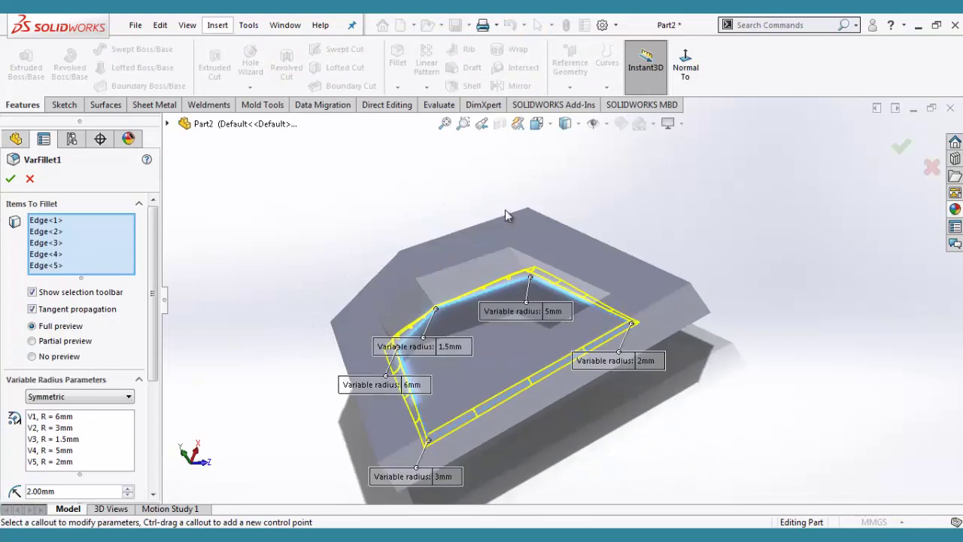
{"action": "left_click", "coordinate": [564, 312]}
{"action": "type", "text": "10"}
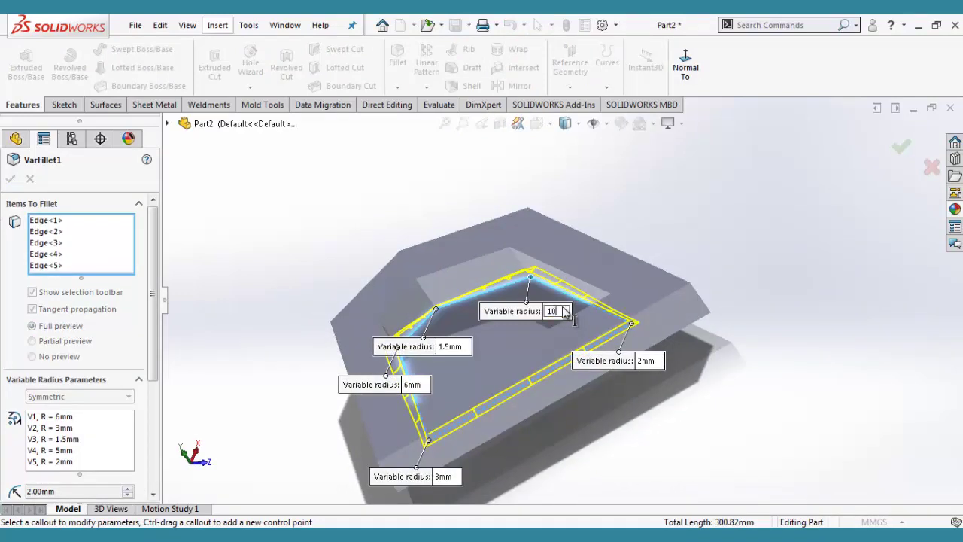
{"action": "key", "text": "Return"}
{"action": "mouse_move", "coordinate": [585, 302]}
{"action": "middle_mouse_down"}
{"action": "mouse_move", "coordinate": [629, 224]}
{"action": "mouse_move", "coordinate": [510, 313]}
{"action": "middle_mouse_up"}
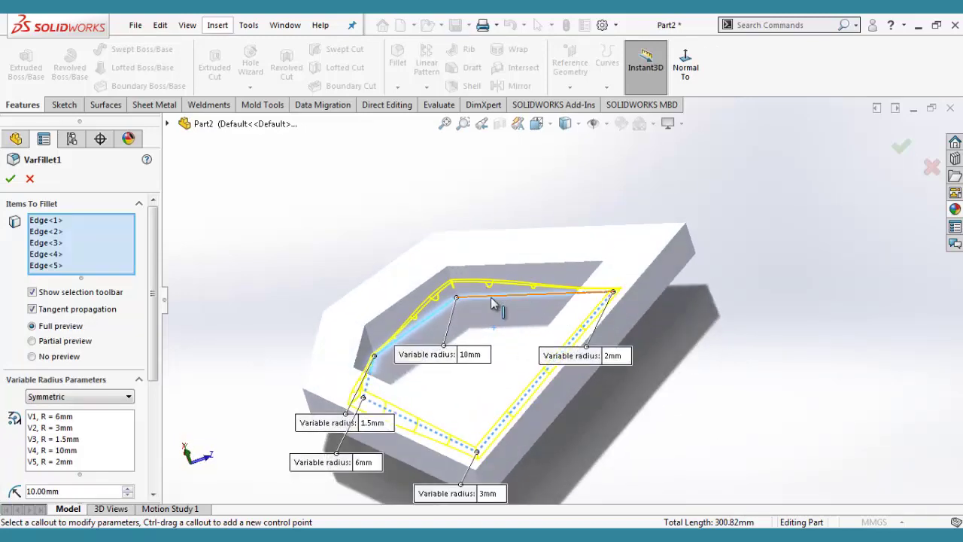
{"action": "mouse_move", "coordinate": [508, 301]}
{"action": "middle_mouse_down"}
{"action": "mouse_move", "coordinate": [546, 210]}
{"action": "mouse_move", "coordinate": [493, 256]}
{"action": "mouse_move", "coordinate": [464, 248]}
{"action": "middle_mouse_up"}
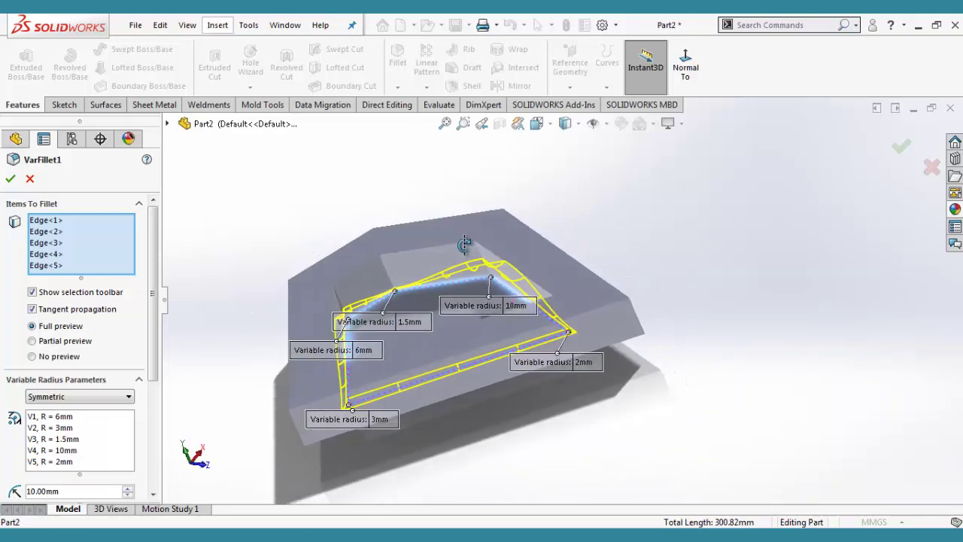
{"action": "left_click", "coordinate": [29, 181]}
{"action": "middle_click_drag", "start_coordinate": [638, 359], "coordinate": [534, 335]}
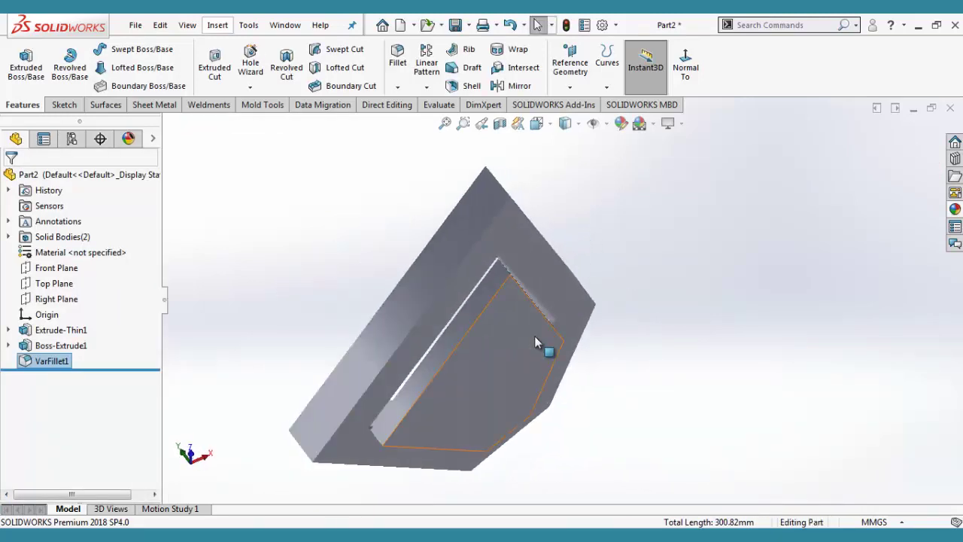
Delete the Boss-Extrude1 feature filling the opening and inspect the open frame.
{"action": "left_click", "coordinate": [535, 338]}
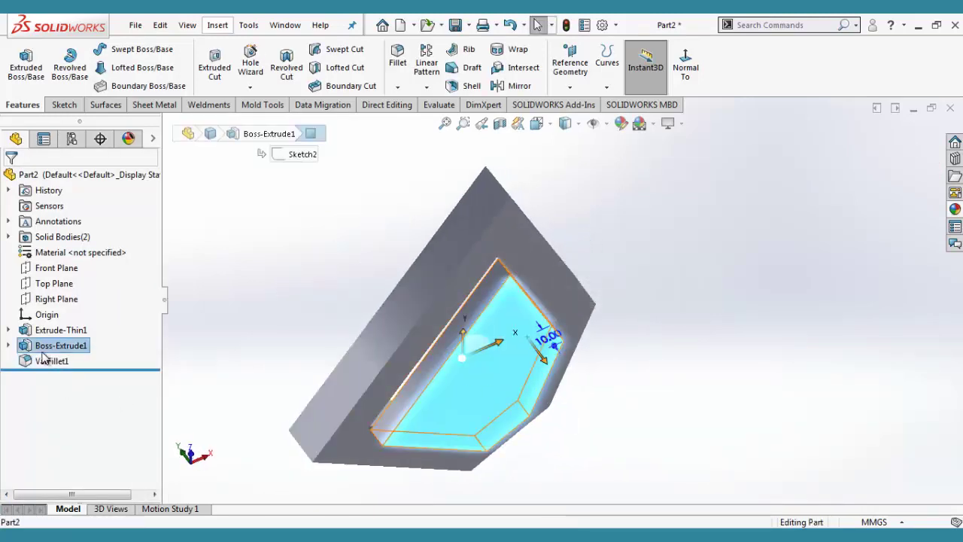
{"action": "key", "text": "Delete"}
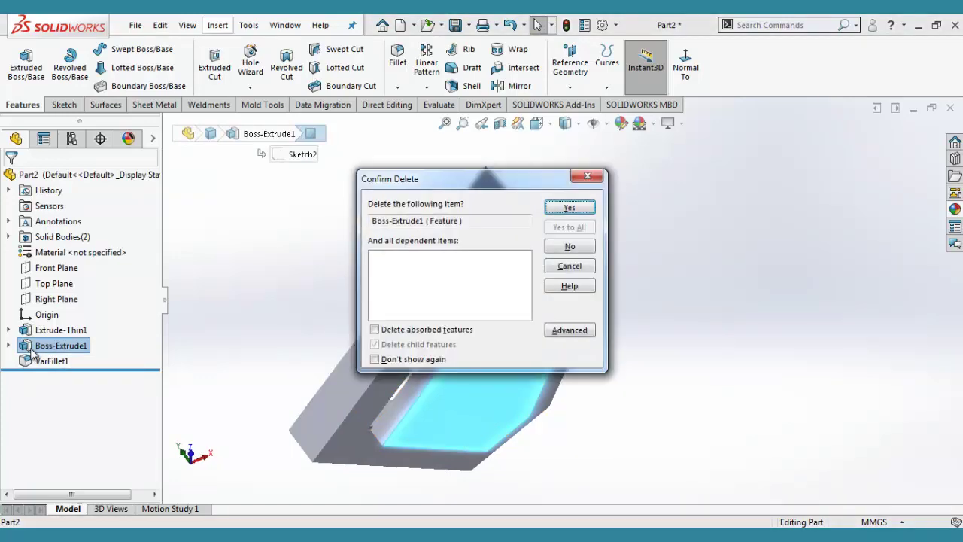
{"action": "key", "text": "Return"}
{"action": "scroll", "coordinate": [580, 318], "scroll_direction": "down", "scroll_amount": 5}
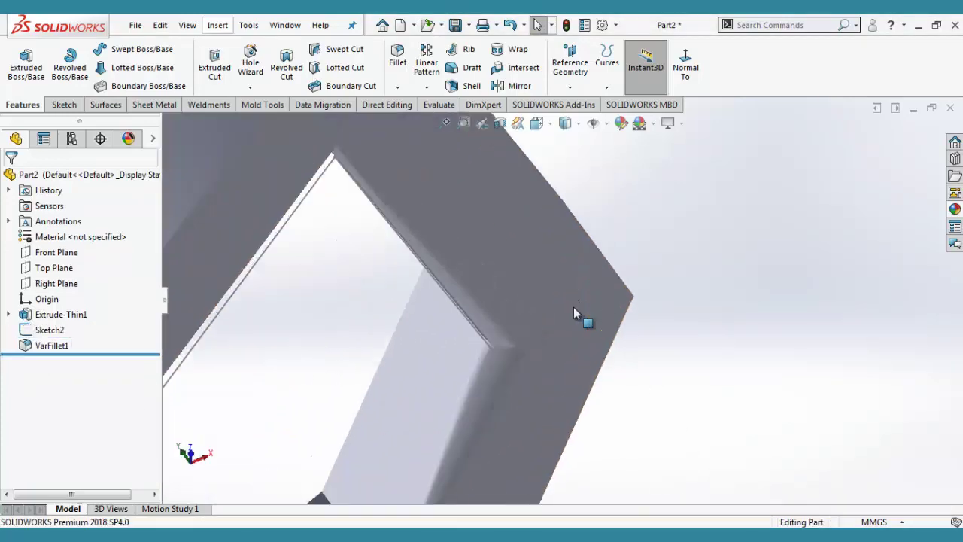
{"action": "mouse_move", "coordinate": [580, 319]}
{"action": "middle_mouse_down"}
{"action": "mouse_move", "coordinate": [637, 396]}
{"action": "mouse_move", "coordinate": [622, 298]}
{"action": "middle_mouse_up"}
{"action": "scroll", "coordinate": [623, 298], "scroll_direction": "up", "scroll_amount": 5}
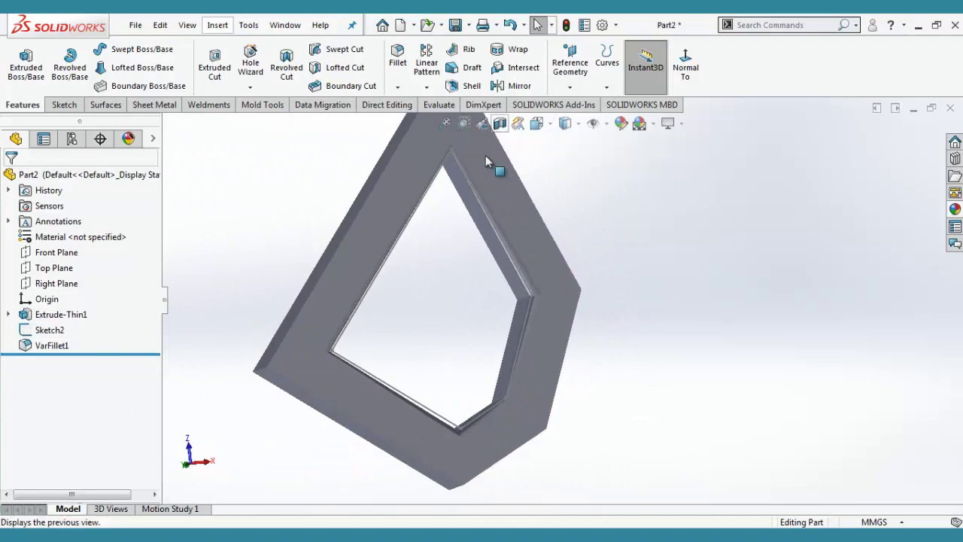
{"action": "scroll", "coordinate": [485, 155], "scroll_direction": "down", "scroll_amount": 5}
{"action": "mouse_move", "coordinate": [548, 243]}
{"action": "middle_mouse_down"}
{"action": "mouse_move", "coordinate": [563, 218]}
{"action": "mouse_move", "coordinate": [500, 155]}
{"action": "middle_mouse_up"}
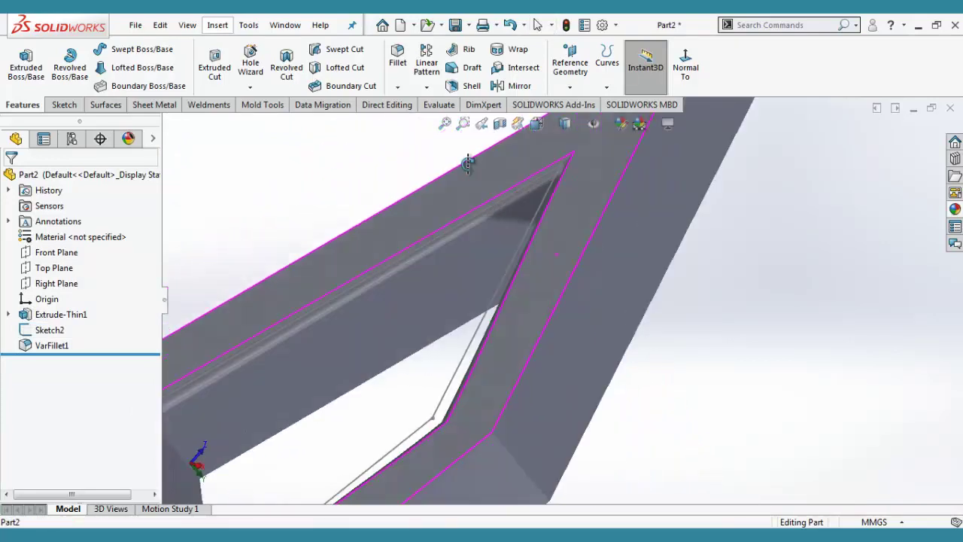
{"action": "scroll", "coordinate": [501, 155], "scroll_direction": "up", "scroll_amount": 5}
{"action": "scroll", "coordinate": [398, 326], "scroll_direction": "down", "scroll_amount": 1}
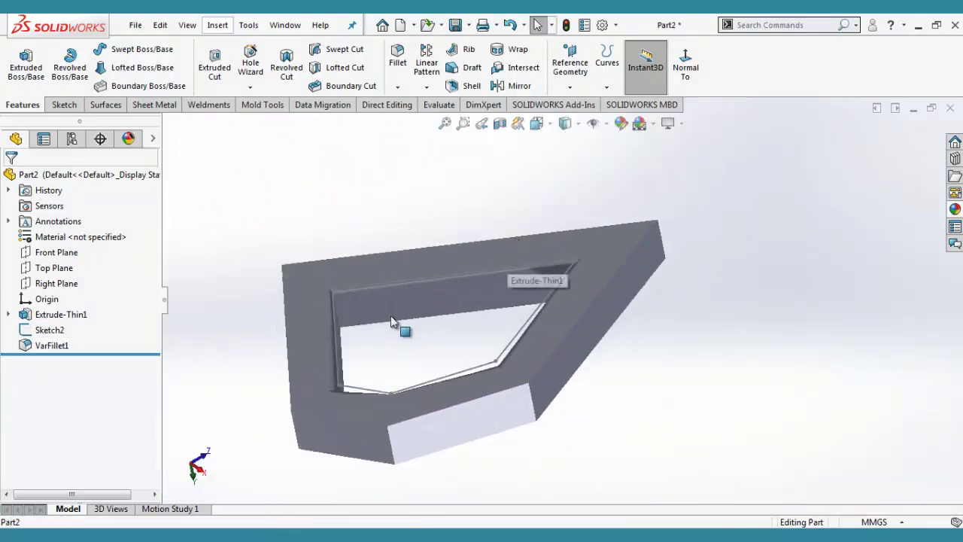
{"action": "scroll", "coordinate": [354, 322], "scroll_direction": "down", "scroll_amount": 4}
{"action": "mouse_move", "coordinate": [355, 322]}
{"action": "middle_mouse_down"}
{"action": "mouse_move", "coordinate": [431, 273]}
{"action": "mouse_move", "coordinate": [396, 314]}
{"action": "middle_mouse_up"}
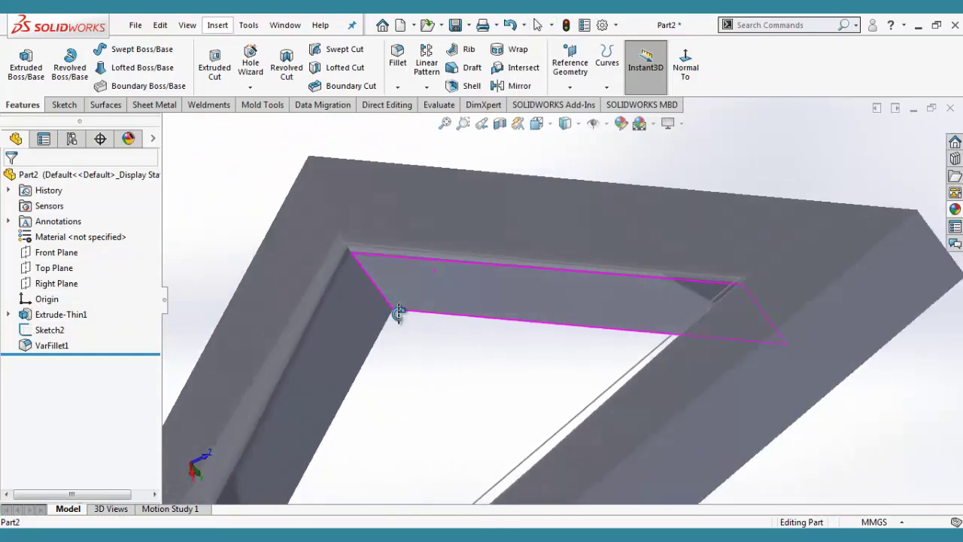
{"action": "scroll", "coordinate": [396, 314], "scroll_direction": "up", "scroll_amount": 5}
Switch the display to Shaded With Edges and orbit around the inner fillet.
{"action": "left_click", "coordinate": [549, 129]}
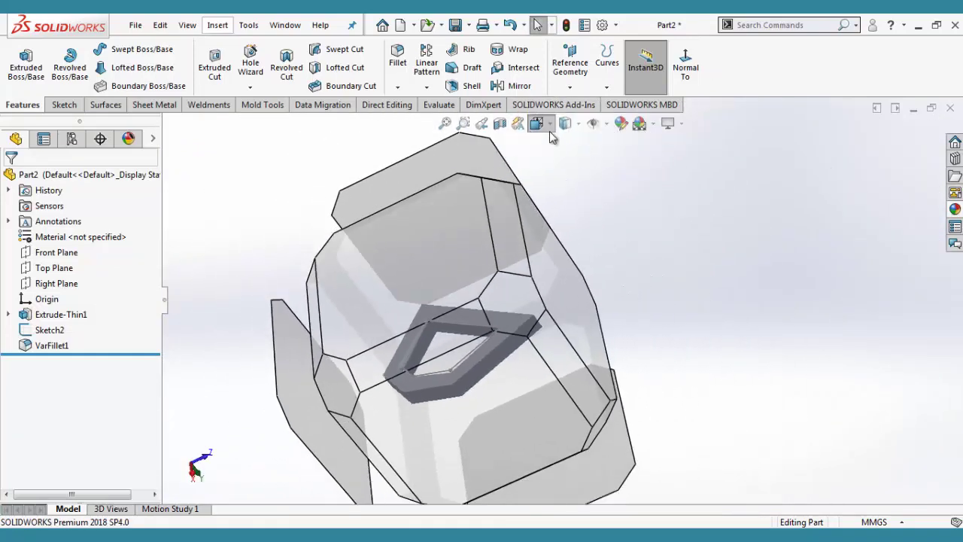
{"action": "left_click", "coordinate": [578, 125]}
{"action": "left_click", "coordinate": [575, 143]}
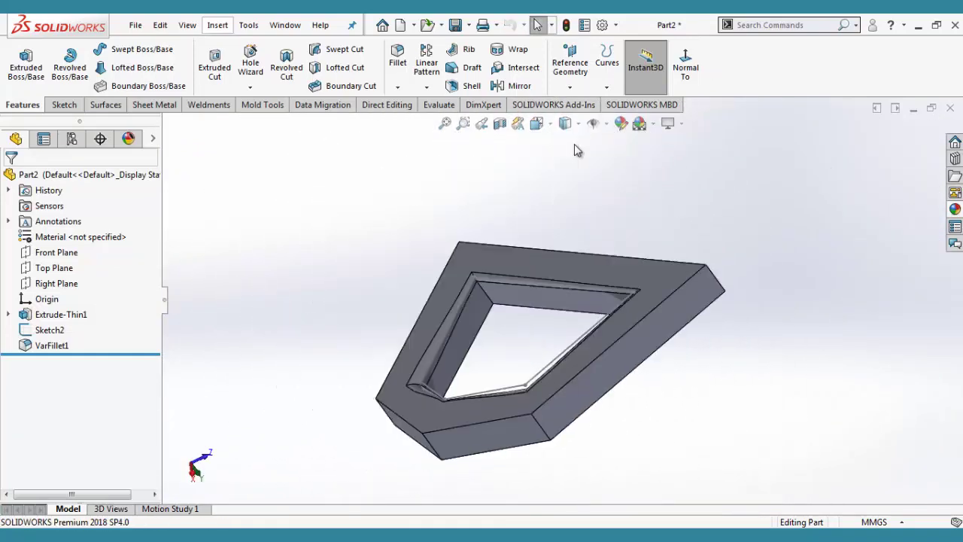
{"action": "scroll", "coordinate": [514, 285], "scroll_direction": "down", "scroll_amount": 3}
{"action": "mouse_move", "coordinate": [514, 283]}
{"action": "middle_mouse_down"}
{"action": "mouse_move", "coordinate": [362, 338]}
{"action": "mouse_move", "coordinate": [428, 325]}
{"action": "mouse_move", "coordinate": [361, 318]}
{"action": "middle_mouse_up"}
{"action": "scroll", "coordinate": [361, 339], "scroll_direction": "down", "scroll_amount": 3}
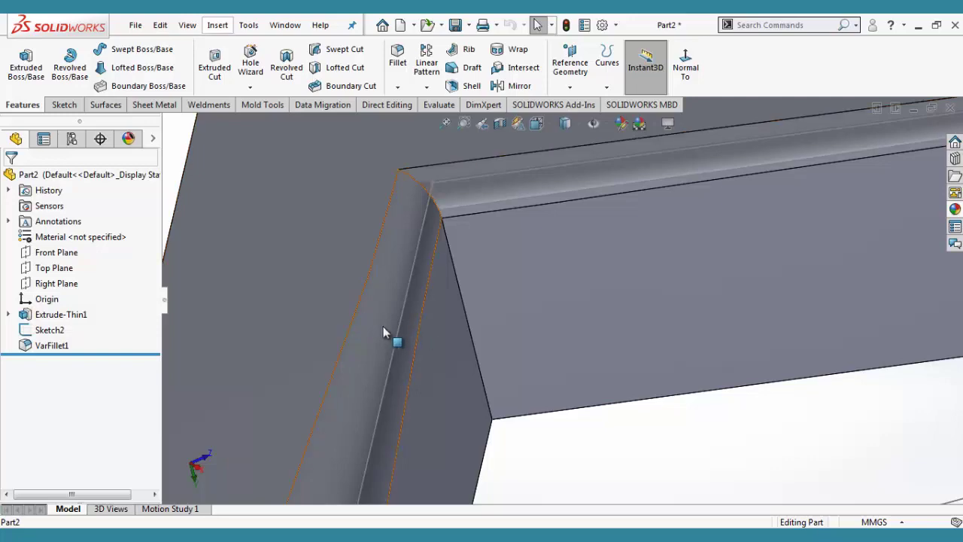
{"action": "scroll", "coordinate": [415, 327], "scroll_direction": "up", "scroll_amount": 2}
{"action": "scroll", "coordinate": [414, 324], "scroll_direction": "up", "scroll_amount": 2}
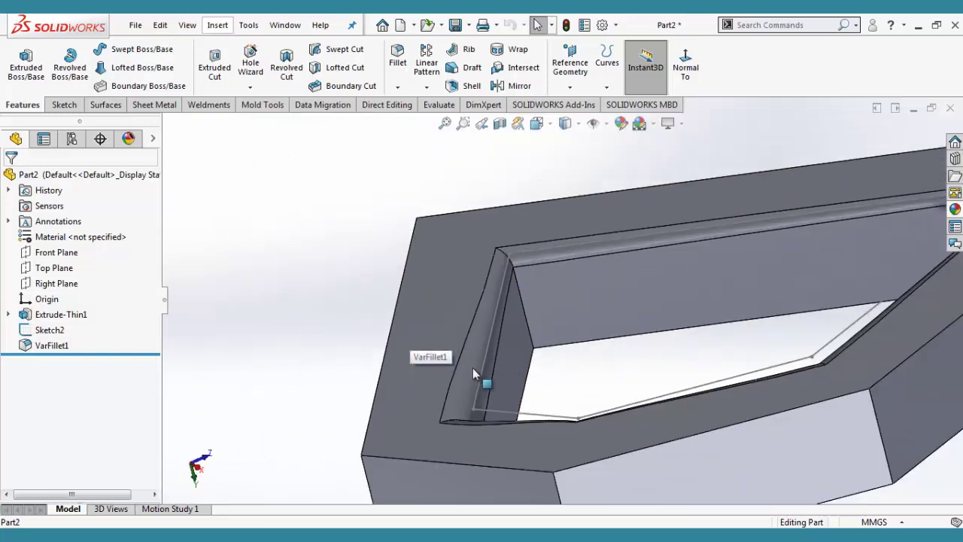
{"action": "scroll", "coordinate": [730, 224], "scroll_direction": "up", "scroll_amount": 3}
{"action": "scroll", "coordinate": [777, 243], "scroll_direction": "down", "scroll_amount": 3}
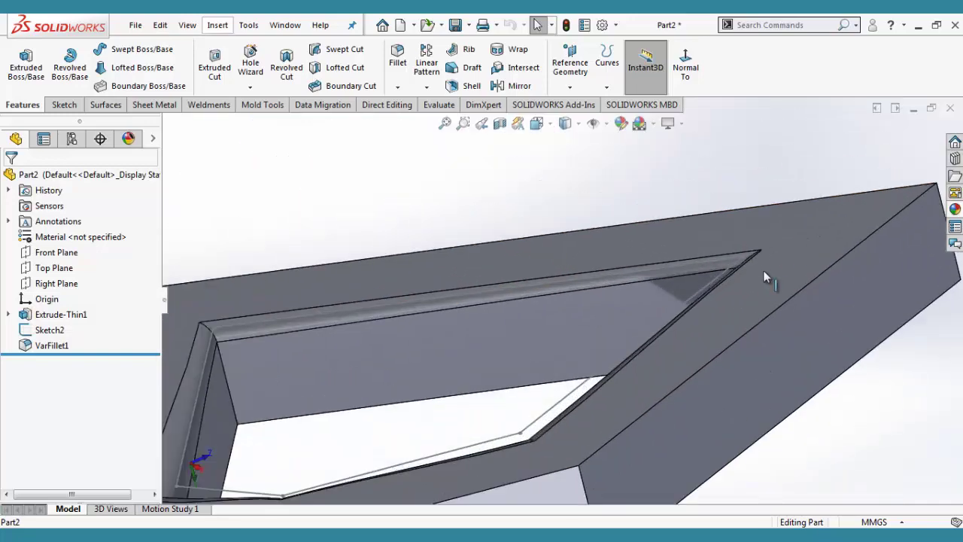
{"action": "mouse_move", "coordinate": [763, 271]}
{"action": "middle_mouse_down"}
{"action": "mouse_move", "coordinate": [786, 278]}
{"action": "mouse_move", "coordinate": [707, 301]}
{"action": "middle_mouse_up"}
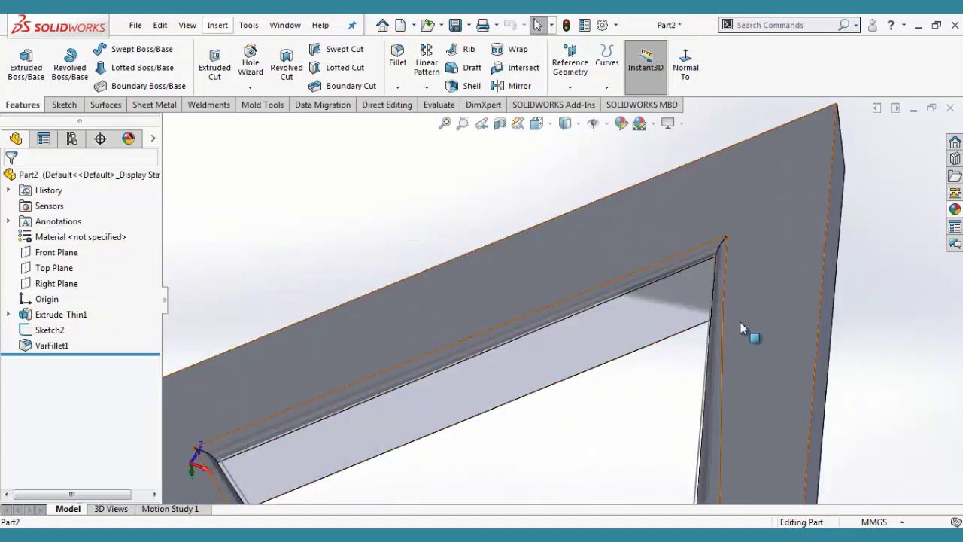
{"action": "mouse_move", "coordinate": [750, 333]}
{"action": "middle_mouse_down"}
{"action": "mouse_move", "coordinate": [778, 218]}
{"action": "mouse_move", "coordinate": [823, 271]}
{"action": "middle_mouse_up"}
{"action": "scroll", "coordinate": [709, 333], "scroll_direction": "up", "scroll_amount": 3}
{"action": "scroll", "coordinate": [617, 379], "scroll_direction": "down", "scroll_amount": 2}
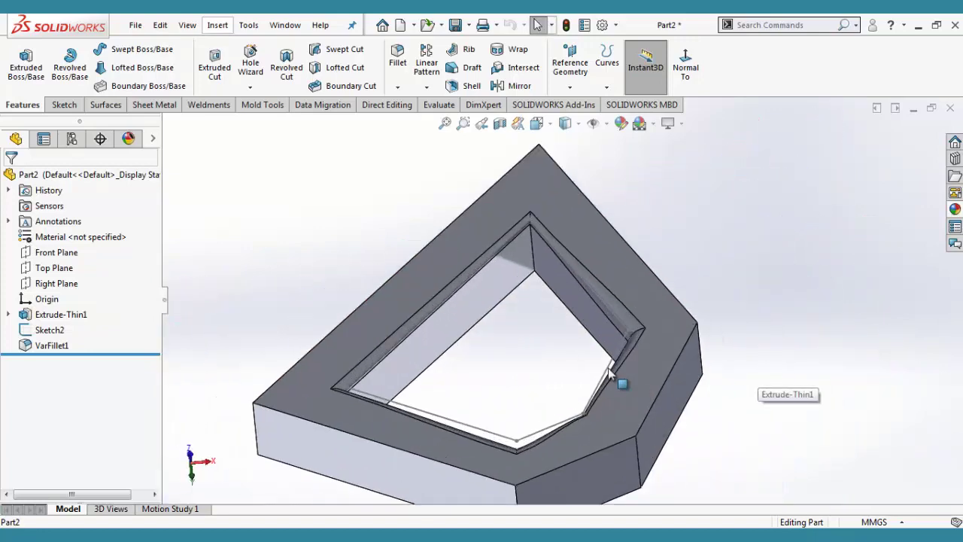
{"action": "scroll", "coordinate": [624, 320], "scroll_direction": "down", "scroll_amount": 2}
{"action": "scroll", "coordinate": [624, 321], "scroll_direction": "down", "scroll_amount": 2}
{"action": "mouse_move", "coordinate": [648, 341]}
{"action": "middle_mouse_down"}
{"action": "mouse_move", "coordinate": [754, 338]}
{"action": "mouse_move", "coordinate": [738, 393]}
{"action": "mouse_move", "coordinate": [637, 383]}
{"action": "middle_mouse_up"}
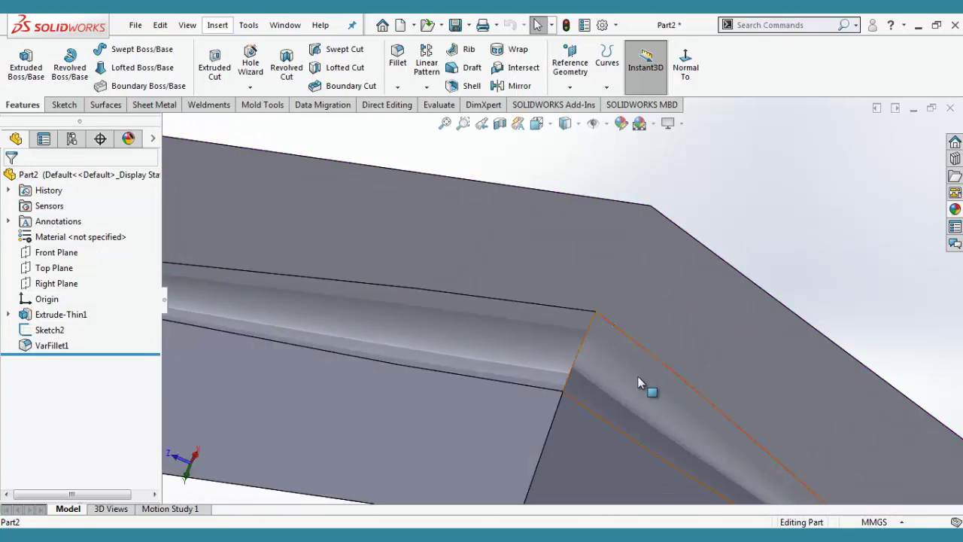
Reopen VarFillet1 and increase the V4 control-point radius to 20 mm.
{"action": "left_click", "coordinate": [32, 347]}
{"action": "left_click", "coordinate": [38, 310]}
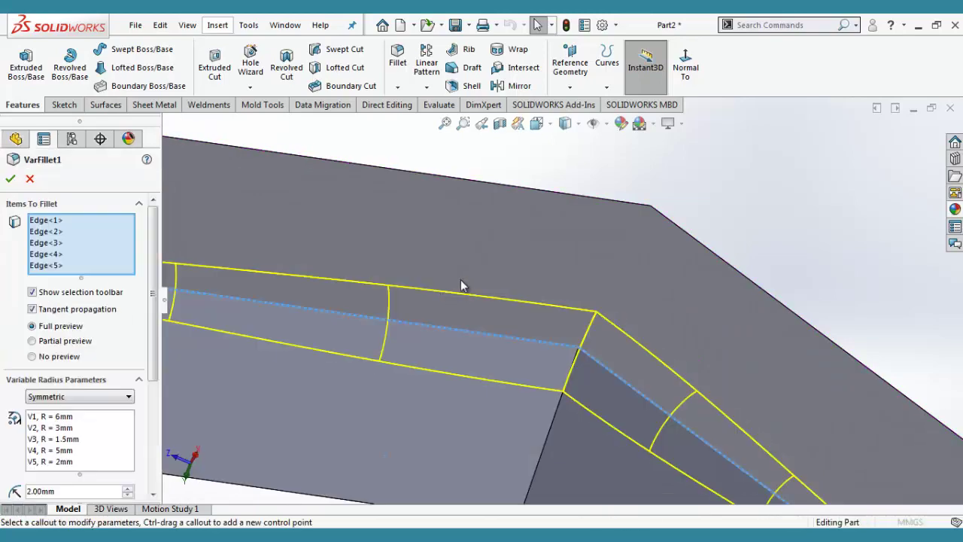
{"action": "scroll", "coordinate": [480, 281], "scroll_direction": "up", "scroll_amount": 3}
{"action": "scroll", "coordinate": [664, 360], "scroll_direction": "down", "scroll_amount": 3}
{"action": "middle_click_drag", "start_coordinate": [663, 359], "coordinate": [553, 297]}
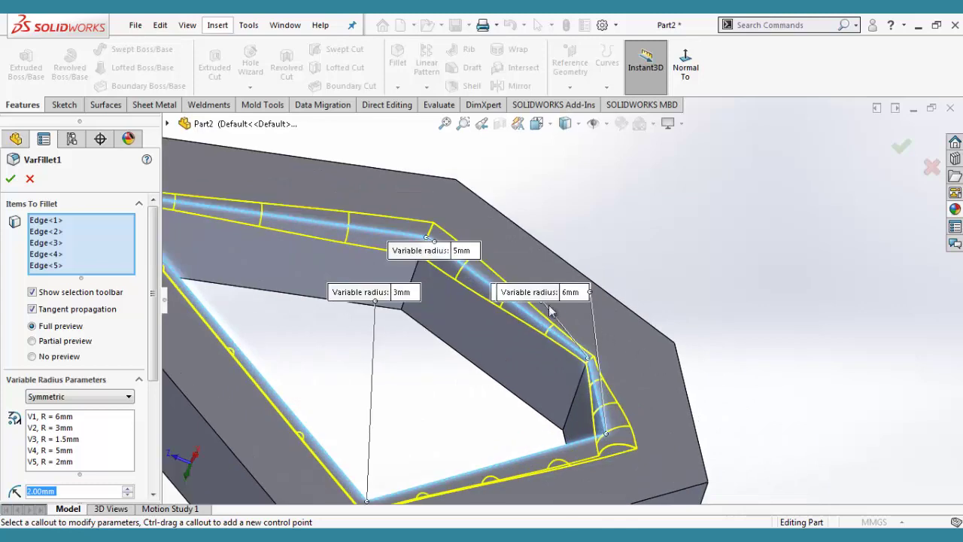
{"action": "left_click_drag", "start_coordinate": [553, 296], "coordinate": [609, 290]}
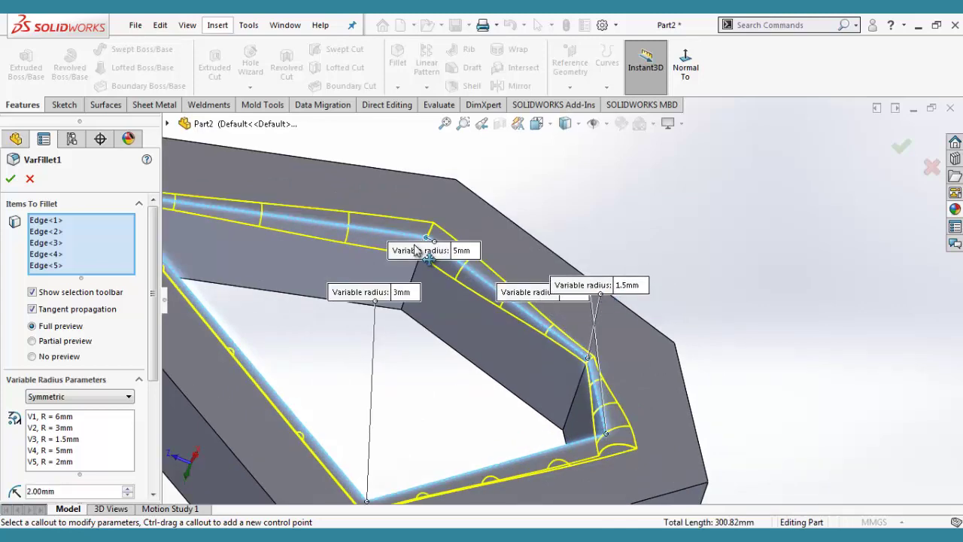
{"action": "left_click", "coordinate": [462, 252]}
{"action": "type", "text": "2"}
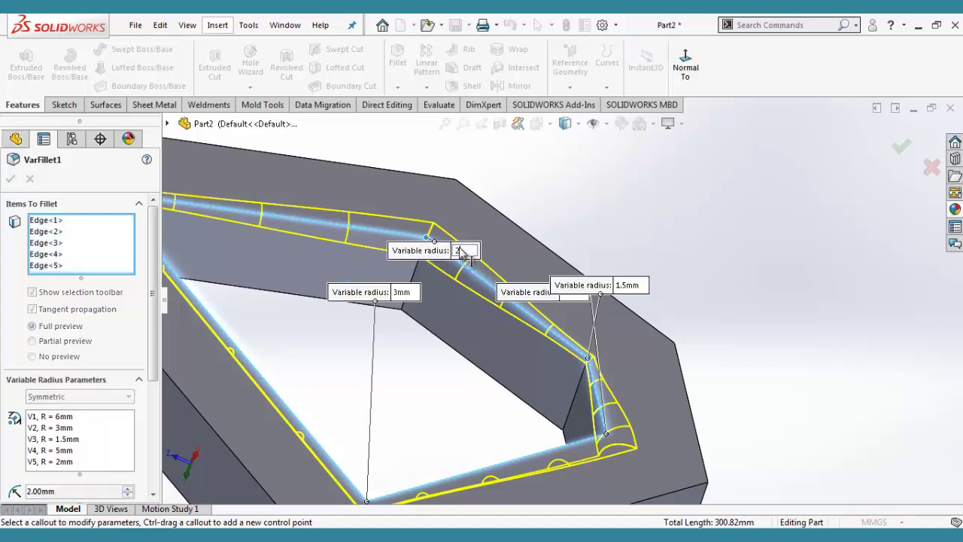
{"action": "type", "text": "0"}
{"action": "key", "text": "Return"}
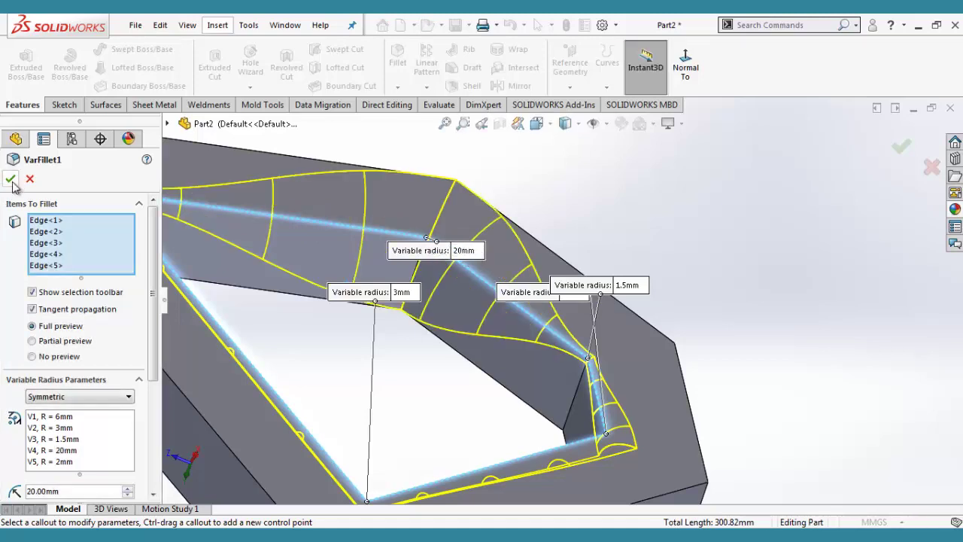
{"action": "left_click", "coordinate": [11, 179]}
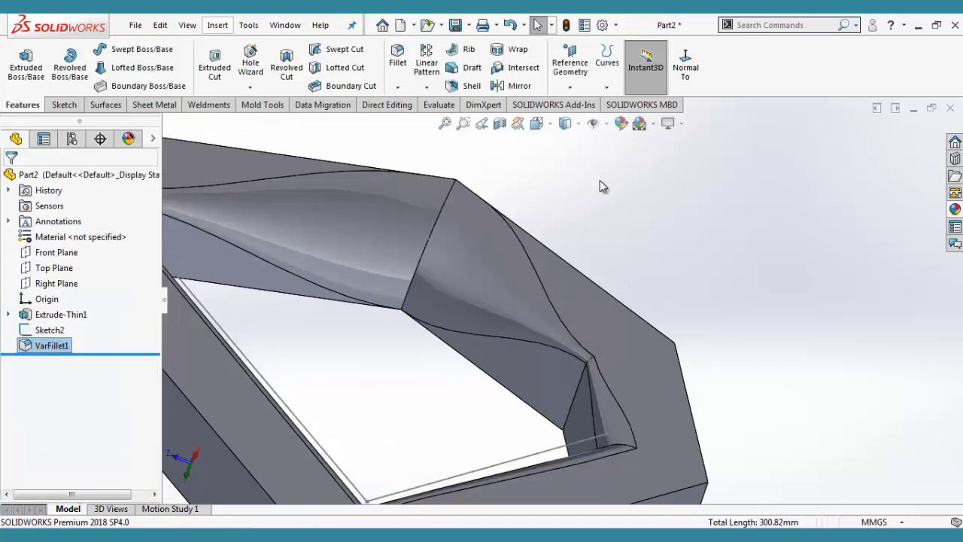
{"action": "key", "text": "f"}
{"action": "middle_click_drag", "start_coordinate": [579, 300], "coordinate": [505, 228]}
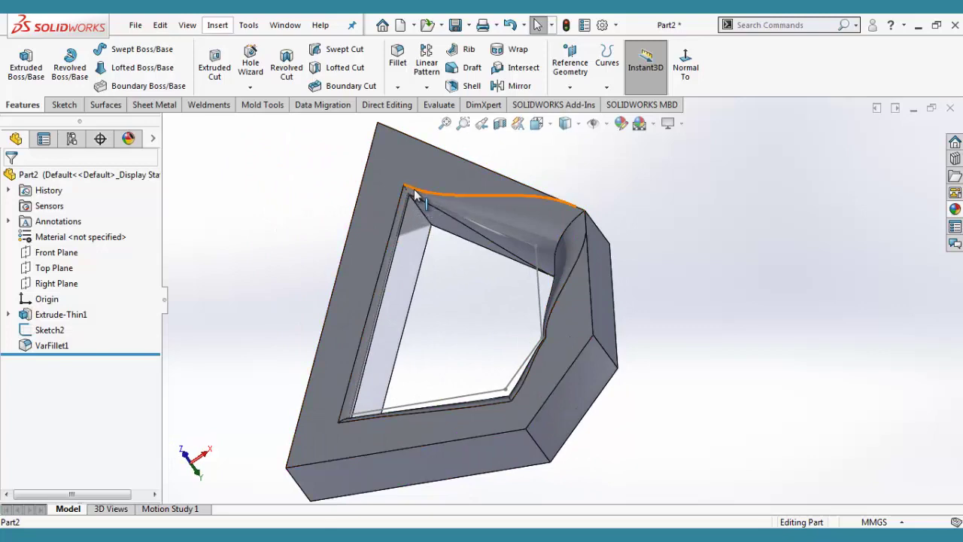
{"action": "mouse_move", "coordinate": [624, 355]}
{"action": "middle_mouse_down"}
{"action": "mouse_move", "coordinate": [639, 307]}
{"action": "mouse_move", "coordinate": [668, 272]}
{"action": "mouse_move", "coordinate": [710, 296]}
{"action": "mouse_move", "coordinate": [732, 348]}
{"action": "mouse_move", "coordinate": [603, 417]}
{"action": "mouse_move", "coordinate": [620, 411]}
{"action": "mouse_move", "coordinate": [519, 266]}
{"action": "middle_mouse_up"}
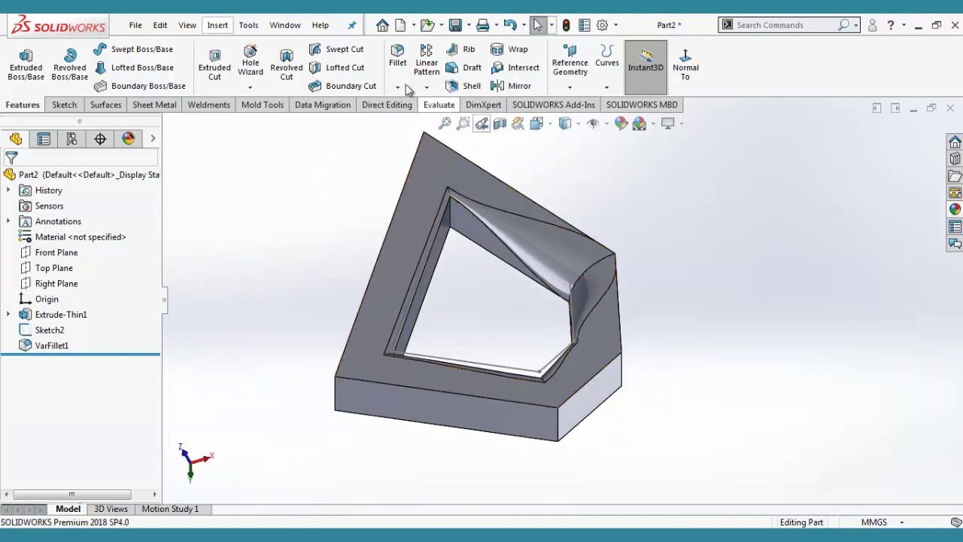
{"action": "left_click", "coordinate": [398, 59]}
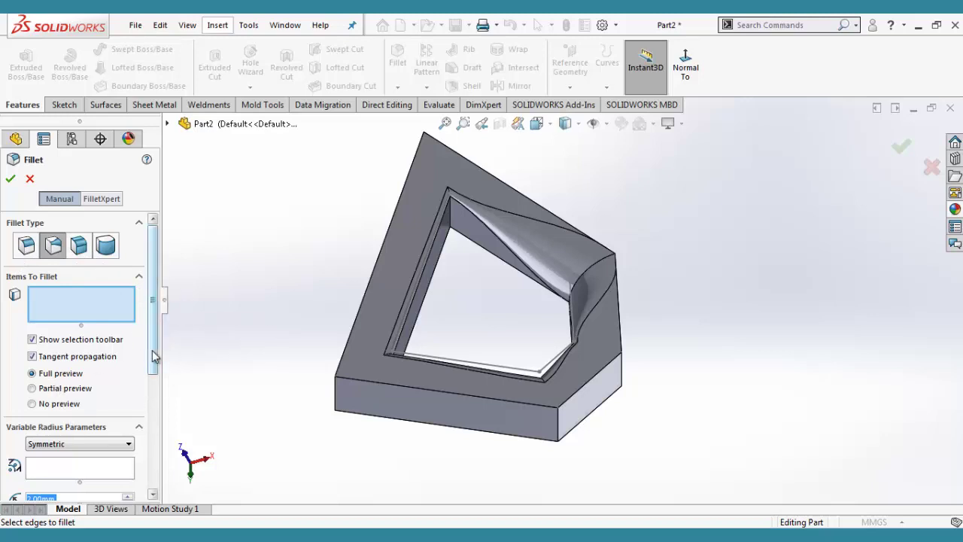
{"action": "left_click_drag", "start_coordinate": [156, 357], "coordinate": [161, 462]}
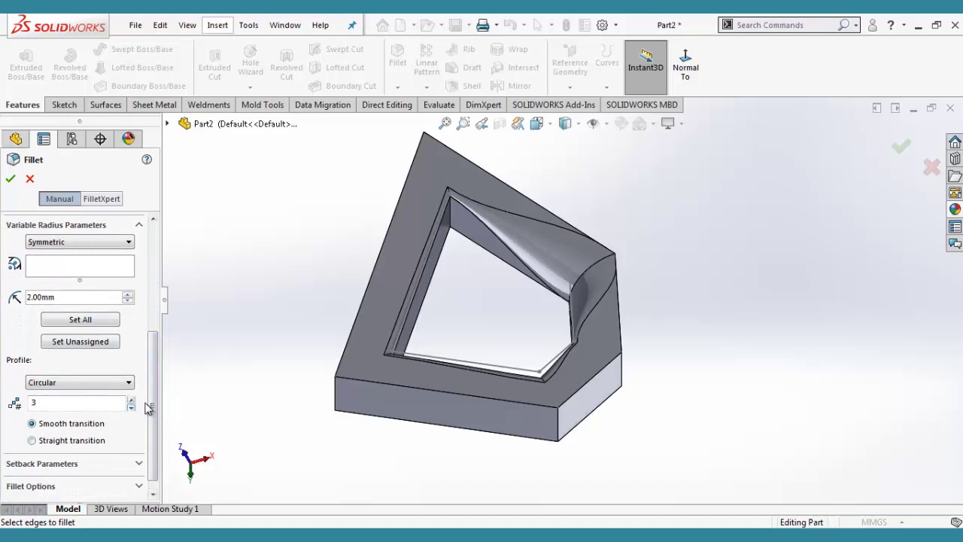
{"action": "left_click", "coordinate": [110, 390]}
{"action": "left_click", "coordinate": [110, 393]}
{"action": "mouse_move", "coordinate": [590, 237]}
{"action": "middle_mouse_down"}
{"action": "mouse_move", "coordinate": [580, 225]}
{"action": "mouse_move", "coordinate": [550, 261]}
{"action": "mouse_move", "coordinate": [584, 338]}
{"action": "mouse_move", "coordinate": [511, 290]}
{"action": "middle_mouse_up"}
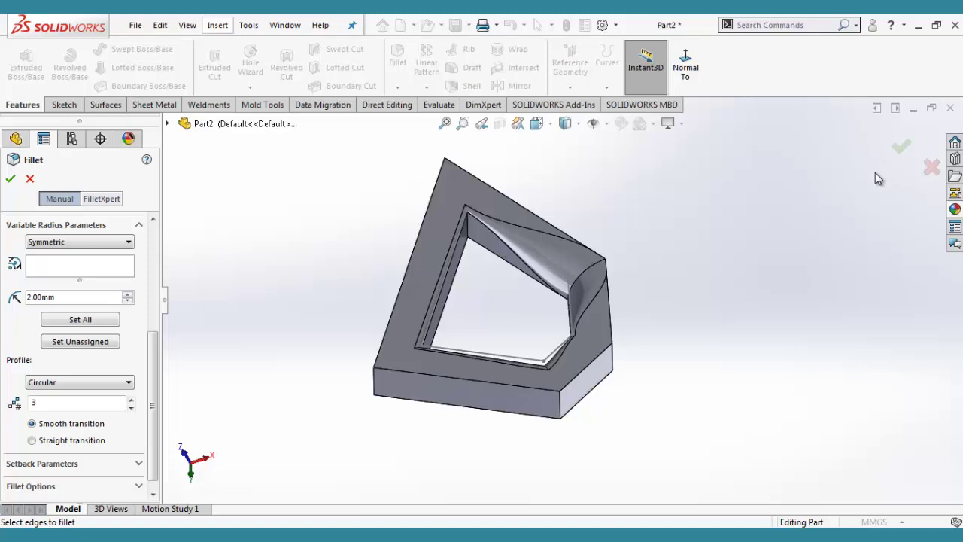
{"action": "left_click", "coordinate": [902, 146]}
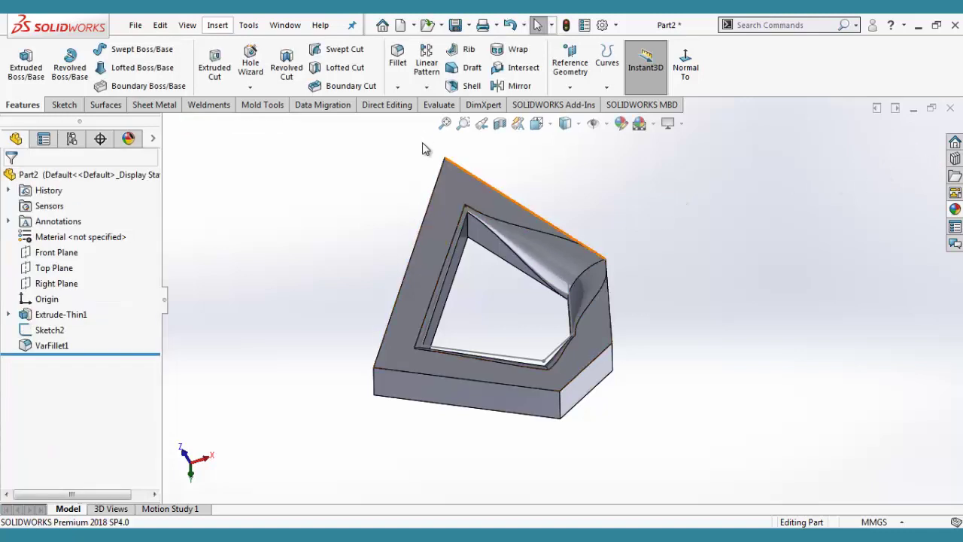
Chamfer the frame's long outer edge at 10 mm and 45°.
{"action": "left_click", "coordinate": [399, 87]}
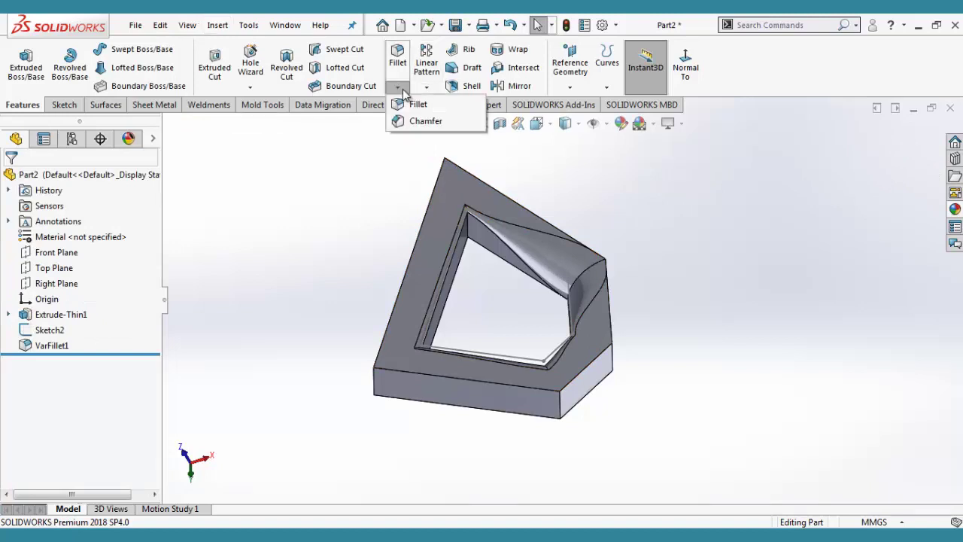
{"action": "left_click", "coordinate": [421, 122]}
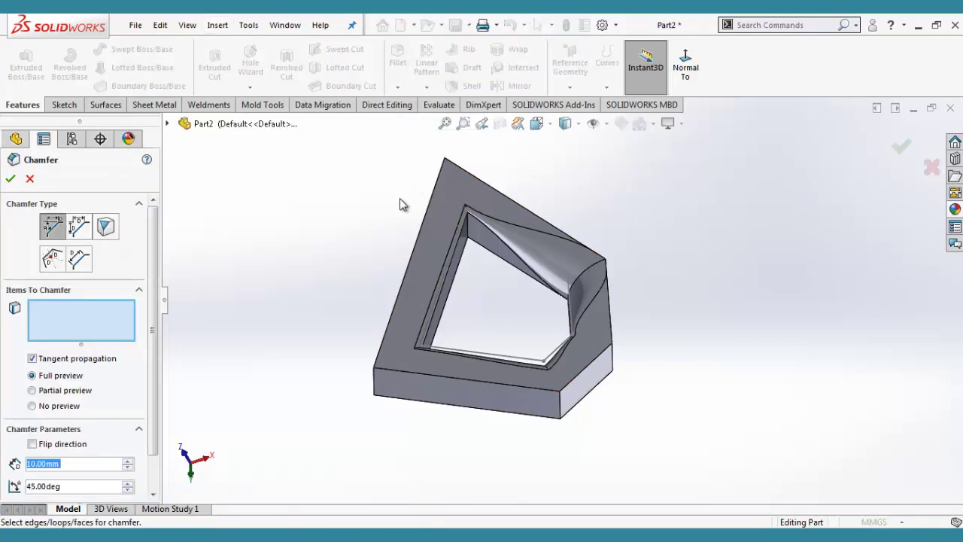
{"action": "middle_click_drag", "start_coordinate": [533, 268], "coordinate": [584, 293]}
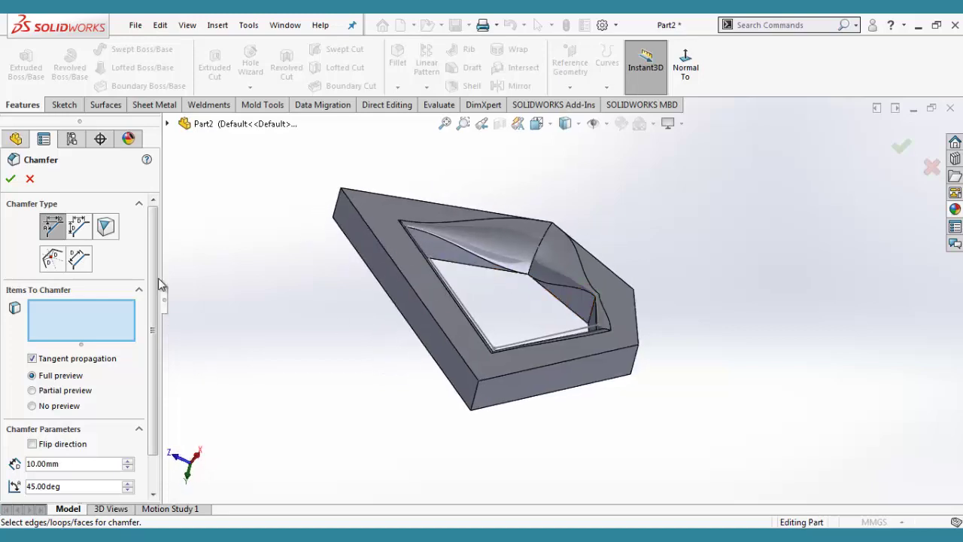
{"action": "left_click", "coordinate": [64, 104]}
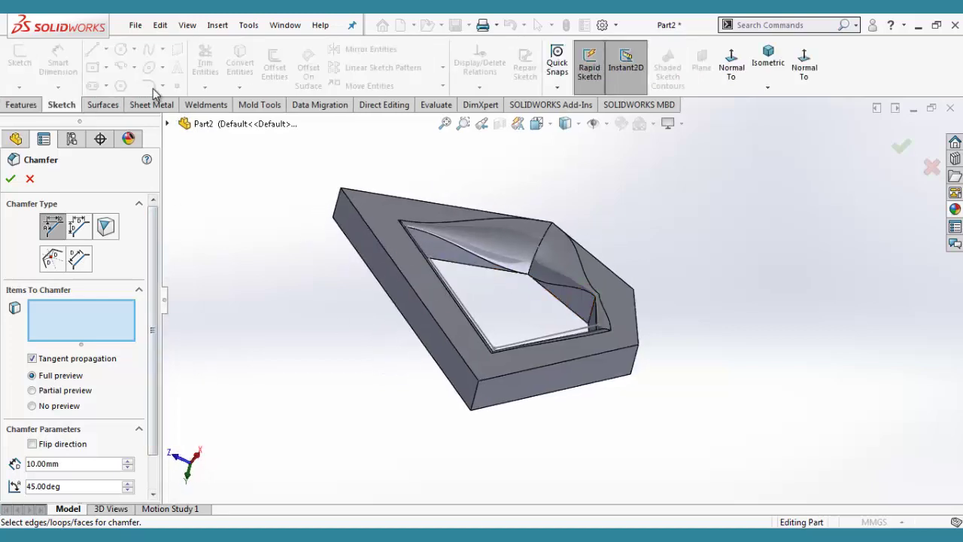
{"action": "left_click", "coordinate": [21, 104]}
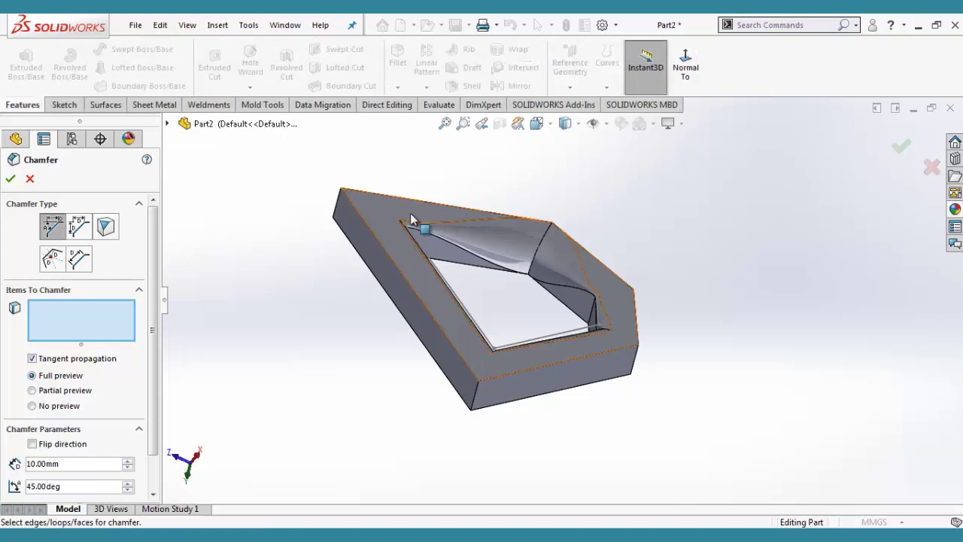
{"action": "middle_click_drag", "start_coordinate": [410, 219], "coordinate": [422, 301]}
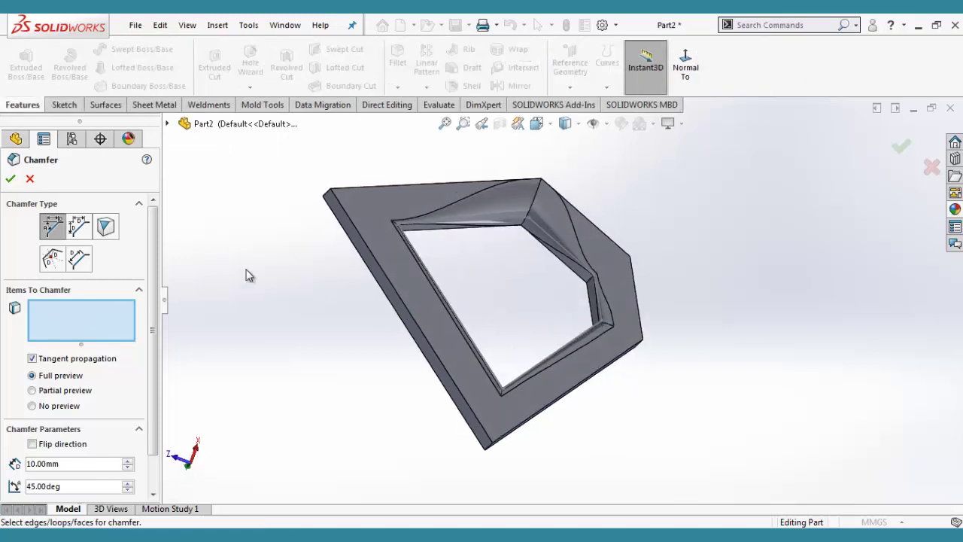
{"action": "left_click", "coordinate": [391, 261]}
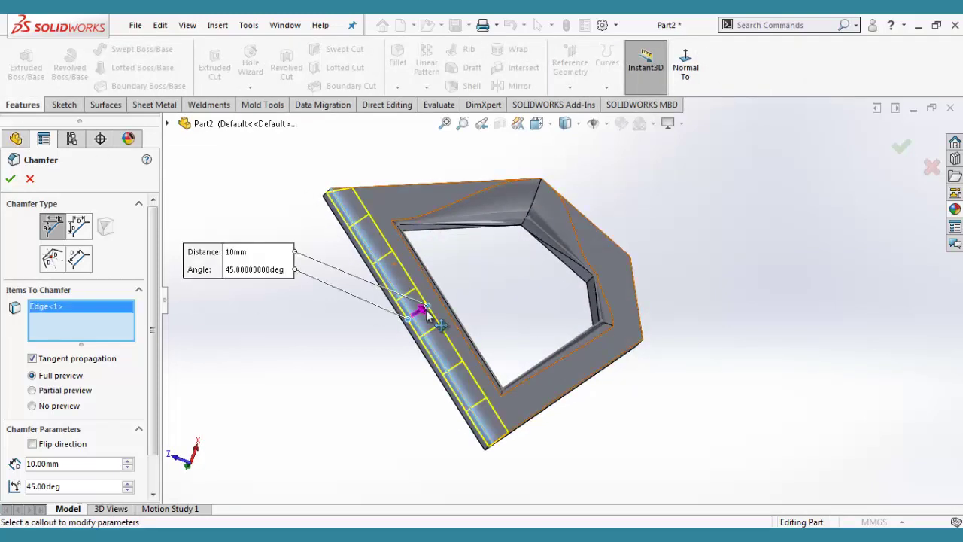
{"action": "middle_click_drag", "start_coordinate": [426, 316], "coordinate": [466, 271]}
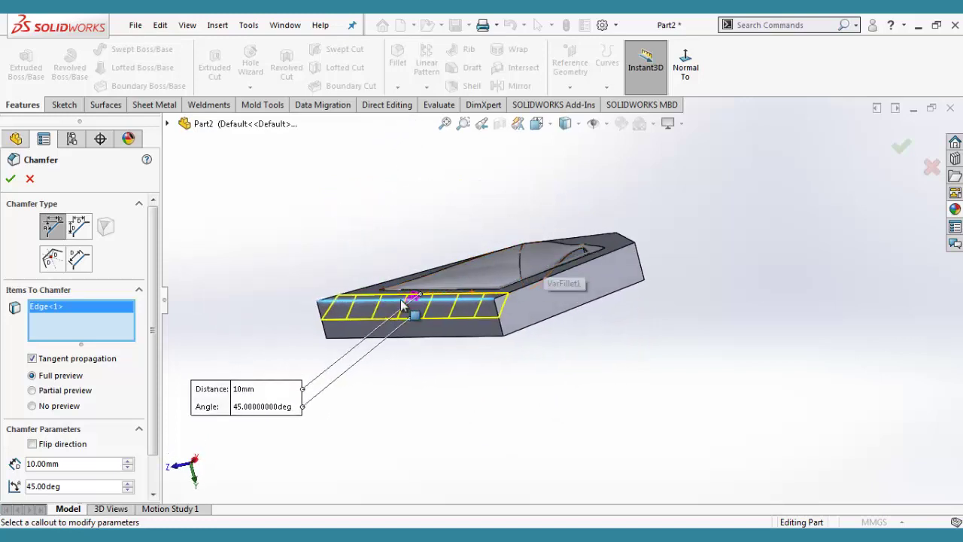
{"action": "left_click", "coordinate": [10, 179]}
Inspect the 10 mm chamfer up close, then undo Chamfer1.
{"action": "middle_click_drag", "start_coordinate": [339, 230], "coordinate": [471, 313]}
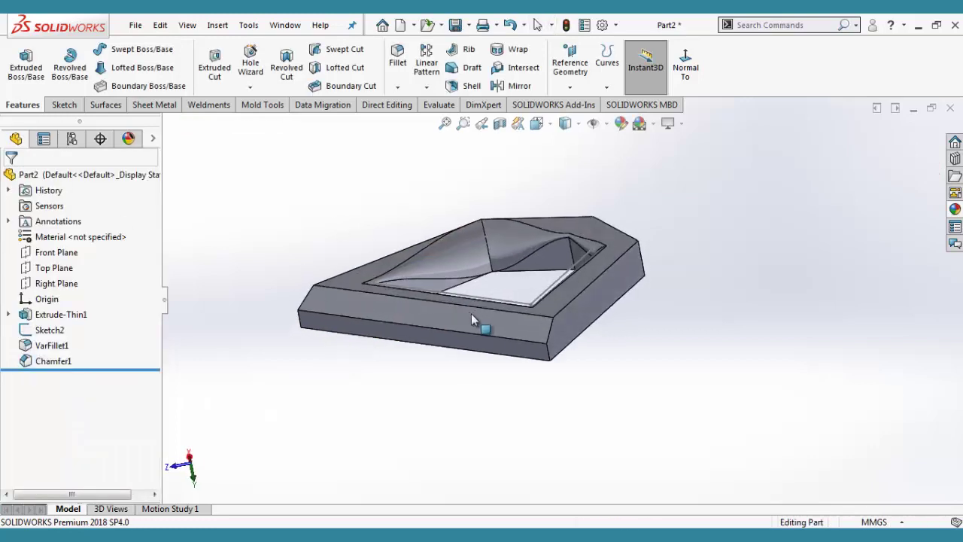
{"action": "scroll", "coordinate": [459, 310], "scroll_direction": "down", "scroll_amount": 3}
{"action": "scroll", "coordinate": [433, 311], "scroll_direction": "down", "scroll_amount": 2}
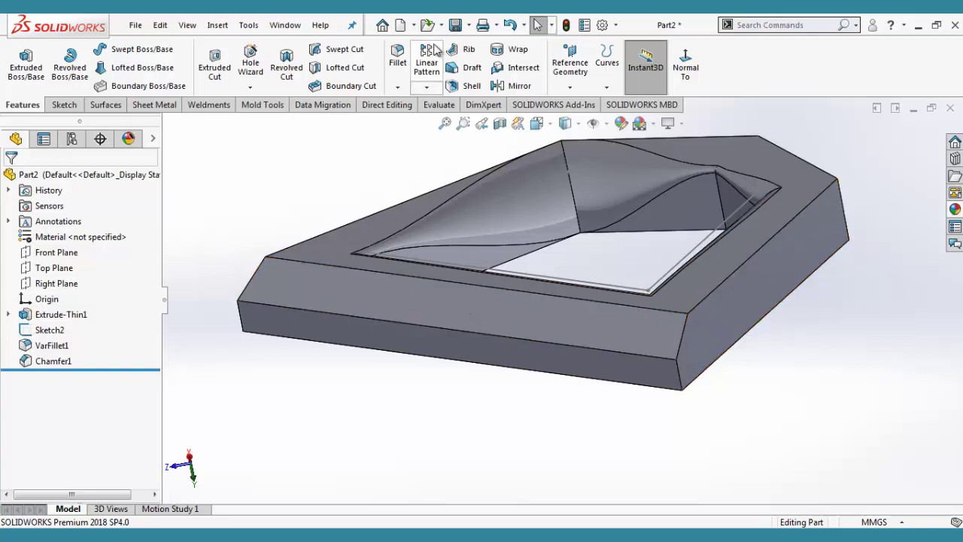
{"action": "left_click", "coordinate": [396, 89]}
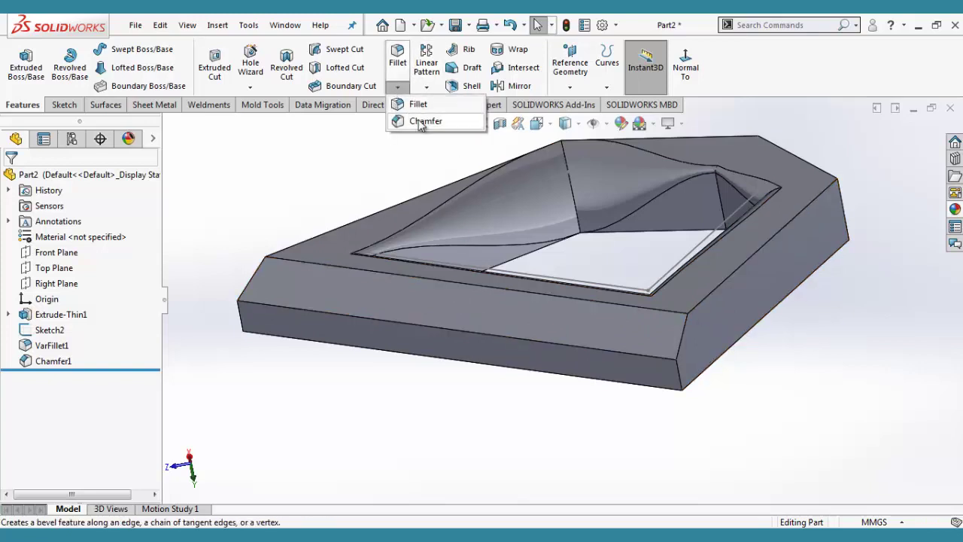
{"action": "left_click", "coordinate": [538, 445]}
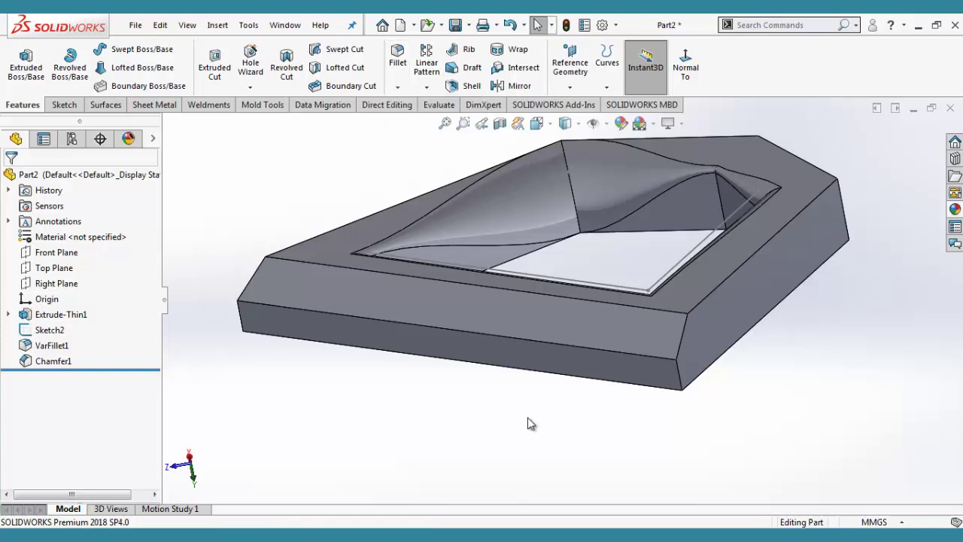
{"action": "key", "text": "ctrl+z"}
{"action": "middle_click_drag", "start_coordinate": [442, 281], "coordinate": [441, 344]}
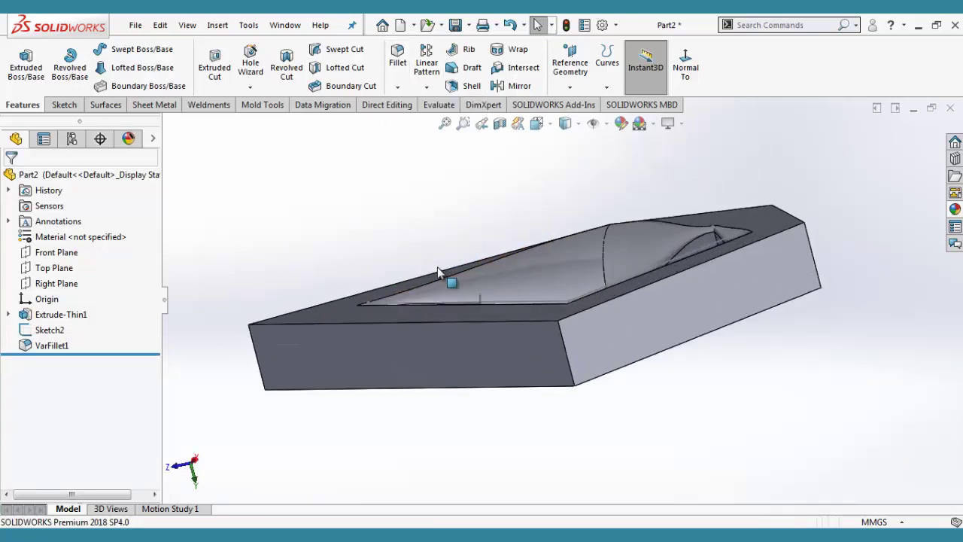
{"action": "left_click", "coordinate": [397, 88]}
Add a vertex chamfer on the front outer corner with distances 10, 20 and 20 mm.
{"action": "left_click", "coordinate": [410, 124]}
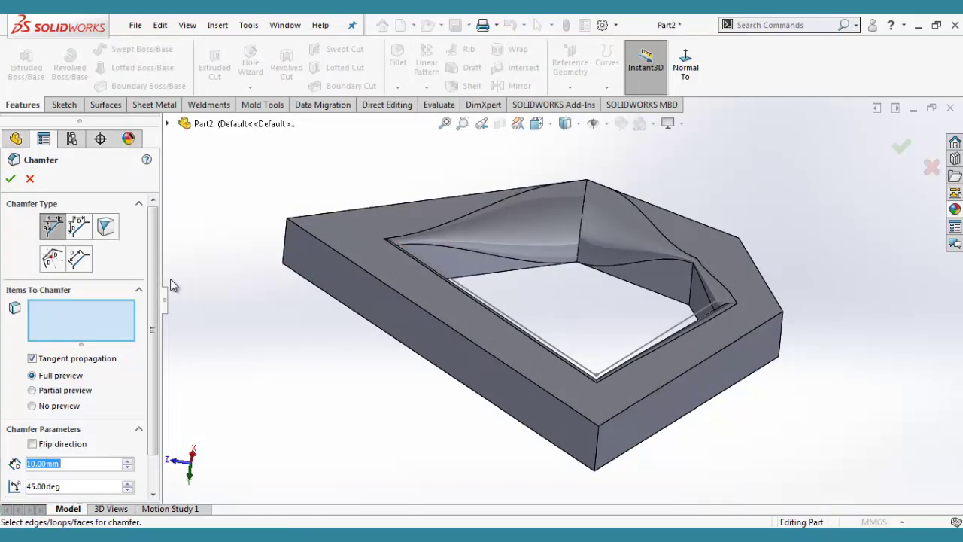
{"action": "left_click", "coordinate": [105, 225]}
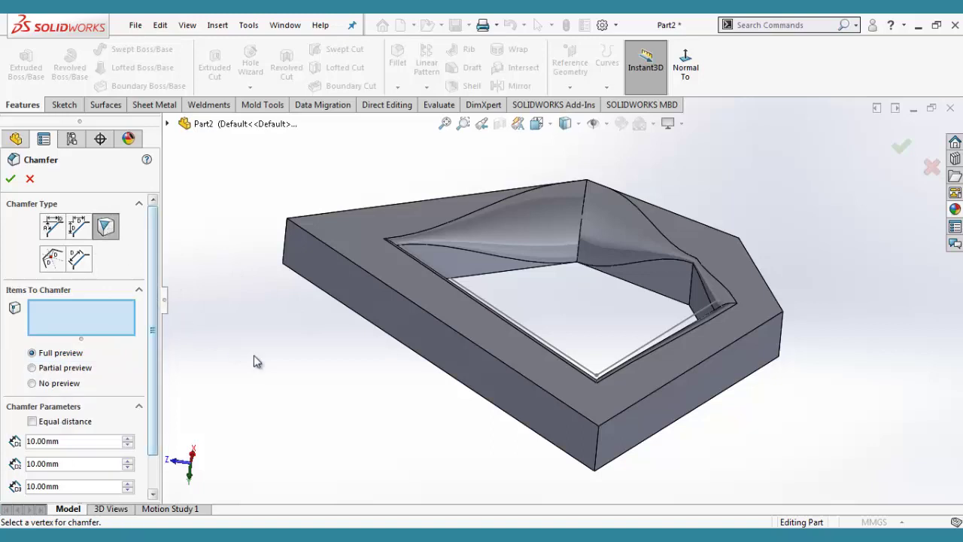
{"action": "left_click", "coordinate": [598, 427]}
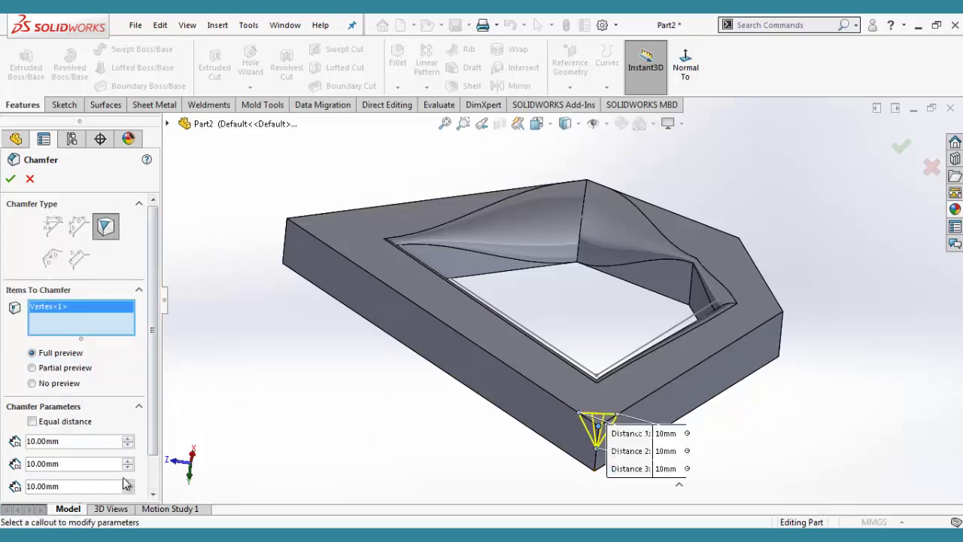
{"action": "scroll", "coordinate": [154, 466], "scroll_direction": "down", "scroll_amount": 2}
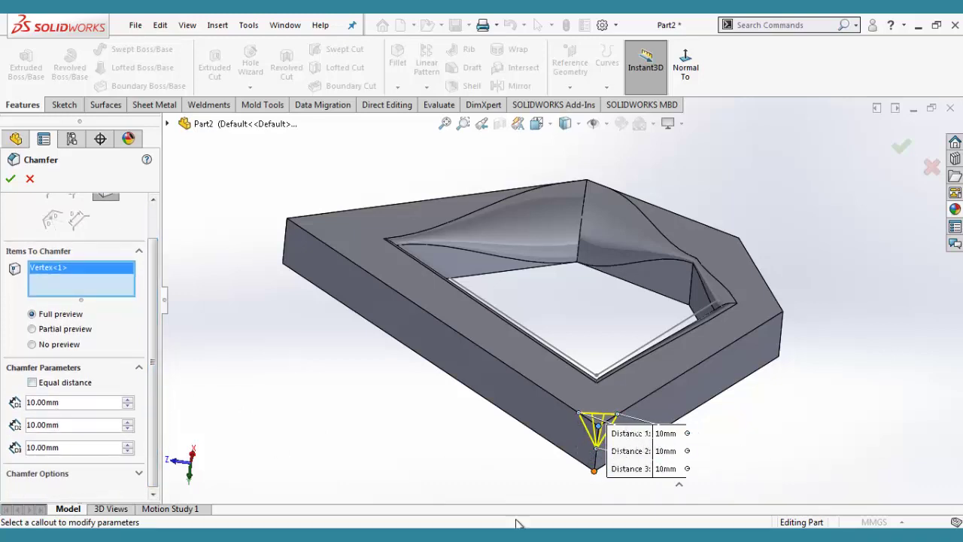
{"action": "left_click", "coordinate": [128, 401]}
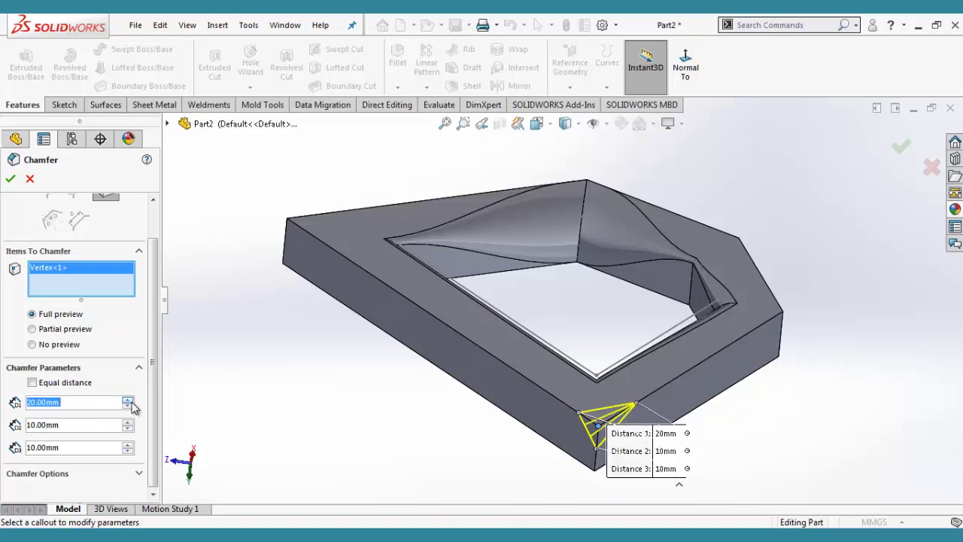
{"action": "left_click", "coordinate": [129, 407]}
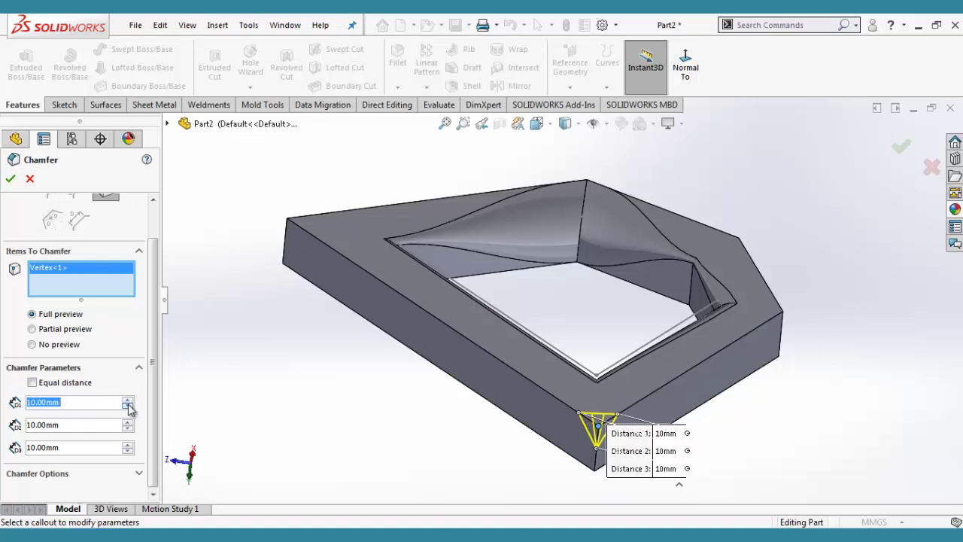
{"action": "left_click", "coordinate": [128, 424]}
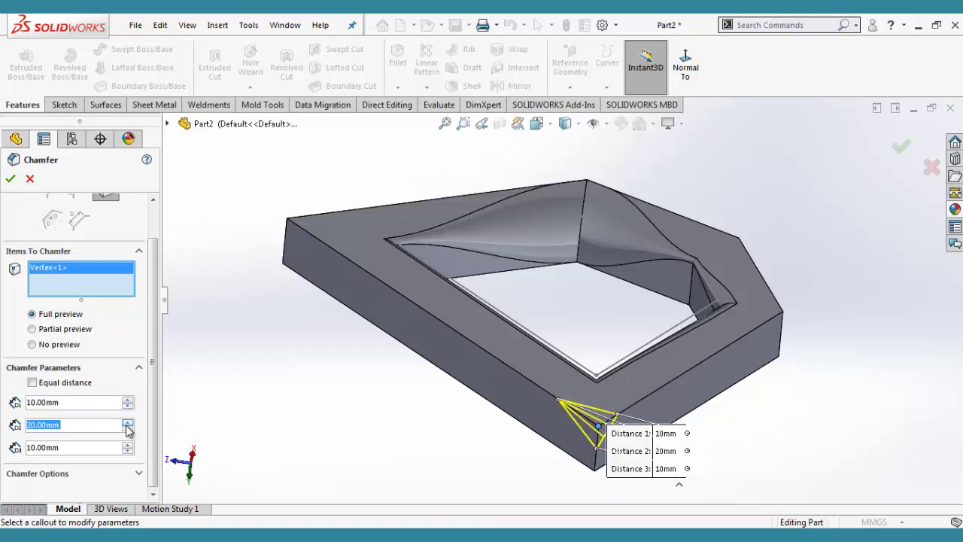
{"action": "left_click", "coordinate": [128, 444]}
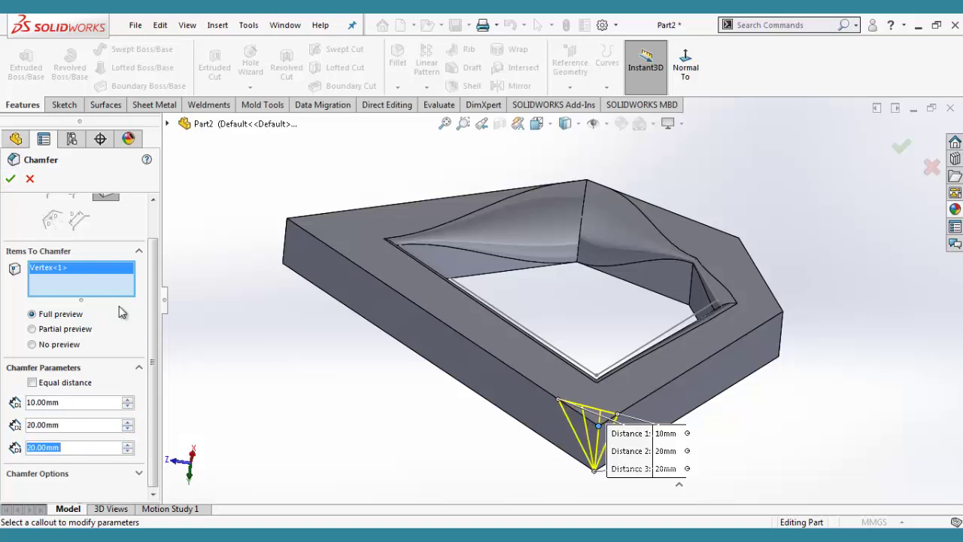
{"action": "left_click", "coordinate": [10, 179]}
Orbit and zoom to inspect the chamfered corner and the pocket.
{"action": "mouse_move", "coordinate": [716, 441]}
{"action": "middle_mouse_down"}
{"action": "mouse_move", "coordinate": [698, 394]}
{"action": "mouse_move", "coordinate": [666, 383]}
{"action": "mouse_move", "coordinate": [517, 369]}
{"action": "middle_mouse_up"}
{"action": "scroll", "coordinate": [516, 371], "scroll_direction": "down", "scroll_amount": 3}
{"action": "scroll", "coordinate": [511, 380], "scroll_direction": "down", "scroll_amount": 3}
{"action": "middle_click_drag", "start_coordinate": [541, 338], "coordinate": [517, 390]}
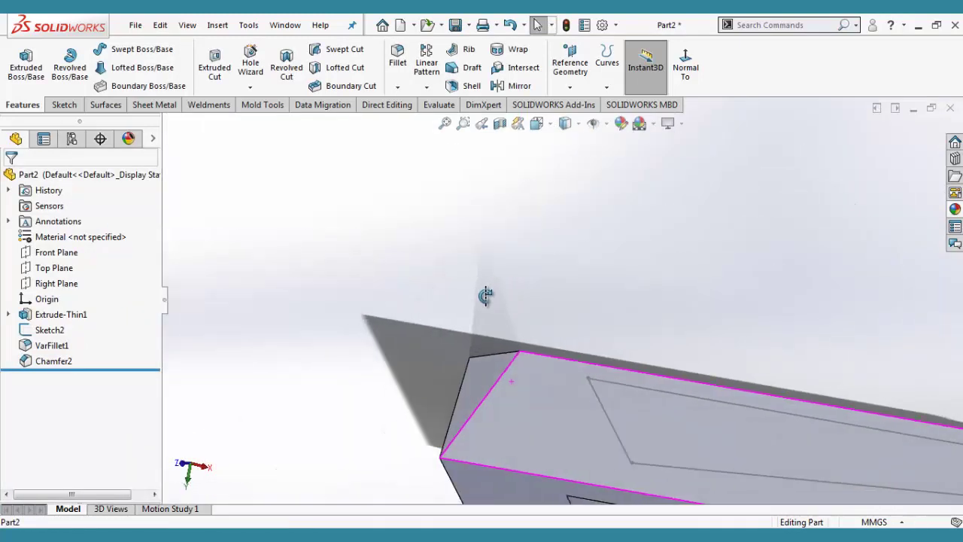
Start a new chamfer feature, defaulting to 10 mm and 45 degrees.
{"action": "scroll", "coordinate": [542, 354], "scroll_direction": "up", "scroll_amount": 3}
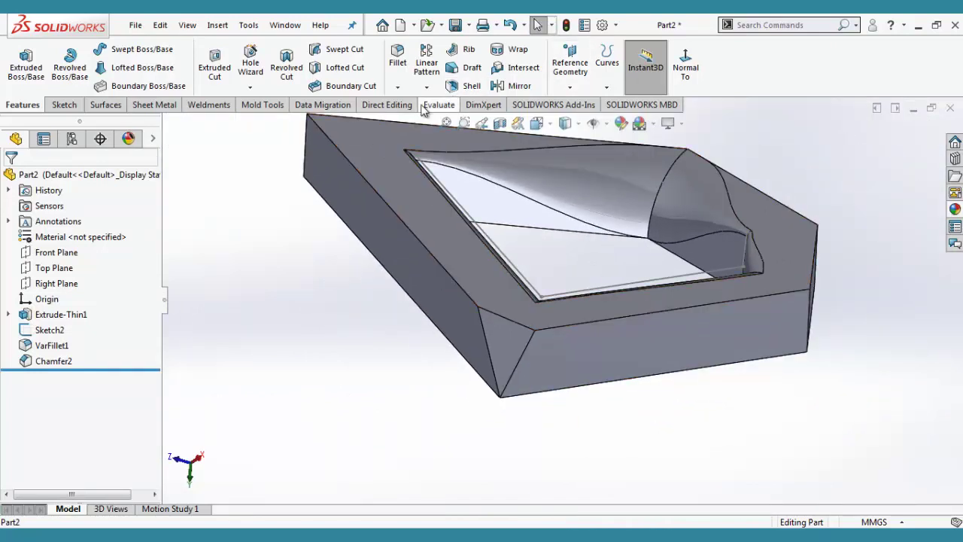
{"action": "left_click", "coordinate": [397, 86]}
{"action": "left_click", "coordinate": [409, 121]}
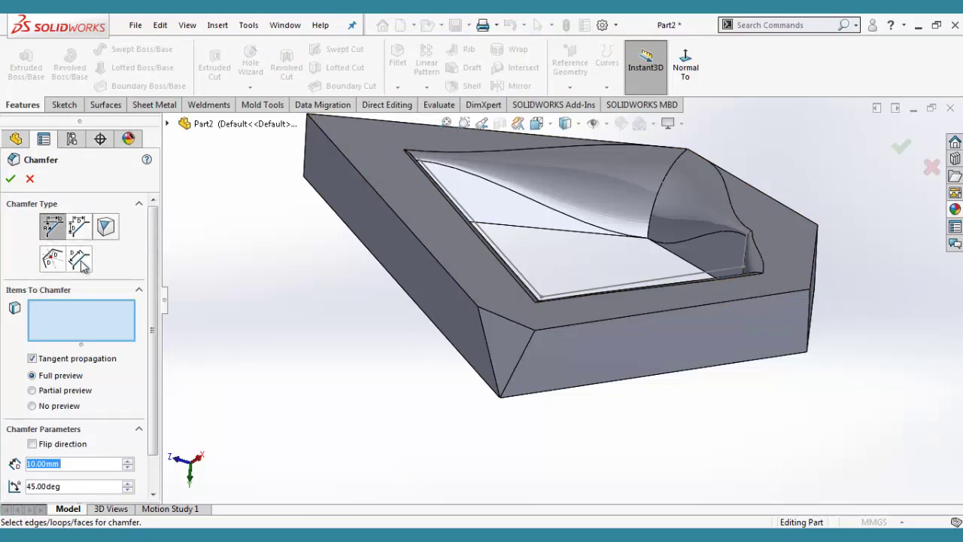
Preview a two-distance chamfer on the left outer top edge, keeping the distance at 10 mm.
{"action": "left_click", "coordinate": [78, 225]}
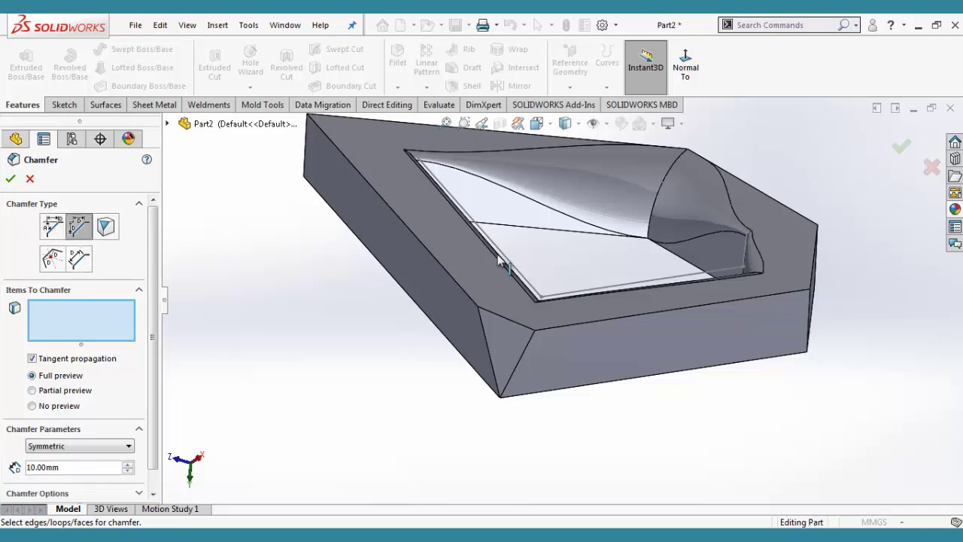
{"action": "left_click", "coordinate": [447, 272]}
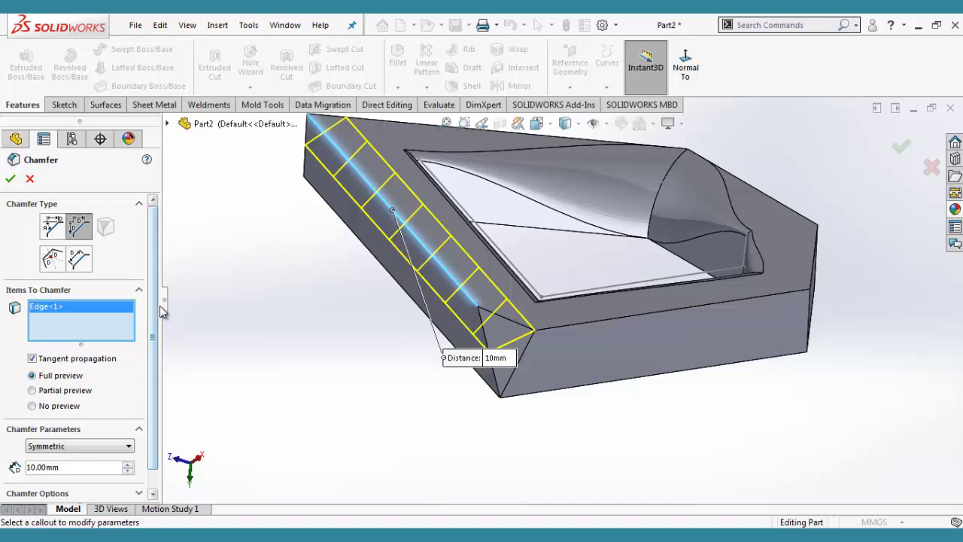
{"action": "scroll", "coordinate": [158, 316], "scroll_direction": "down", "scroll_amount": 1}
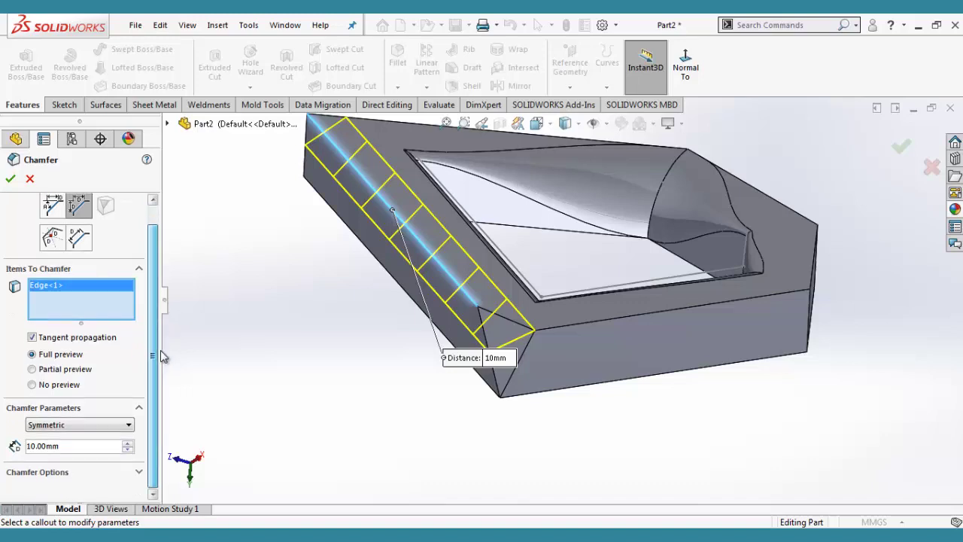
{"action": "left_click", "coordinate": [129, 443]}
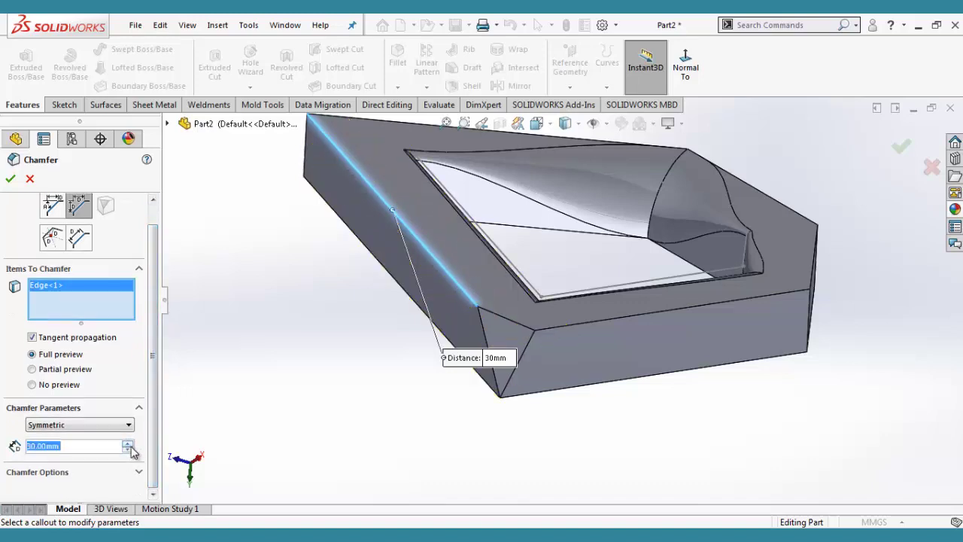
{"action": "left_click", "coordinate": [130, 451]}
{"action": "left_click", "coordinate": [130, 452]}
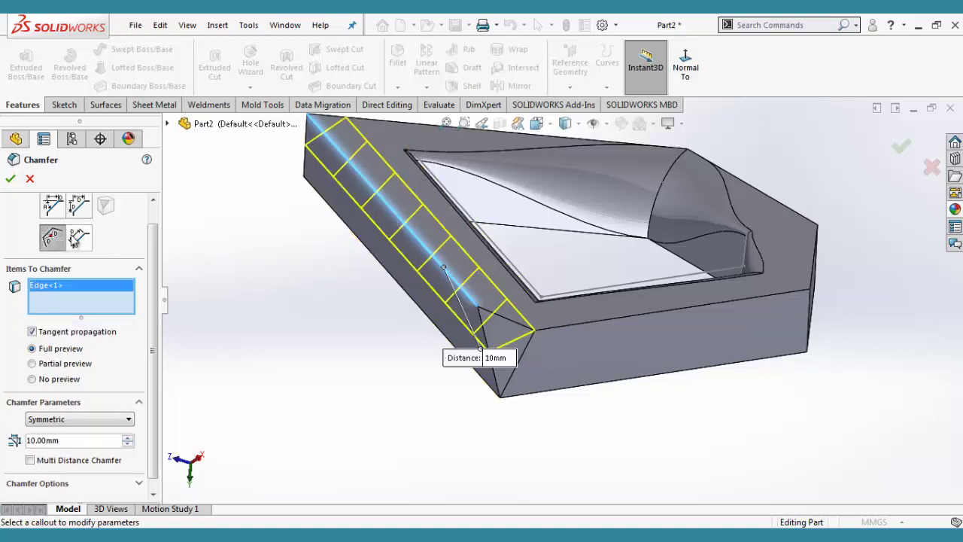
Try a face-to-face chamfer between the top face and the left side face.
{"action": "left_click", "coordinate": [79, 238]}
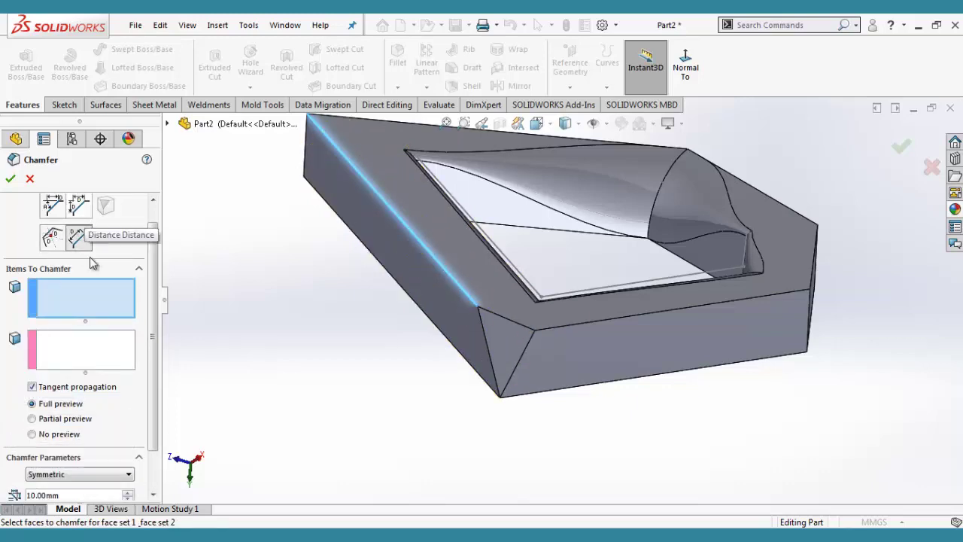
{"action": "left_click", "coordinate": [438, 242]}
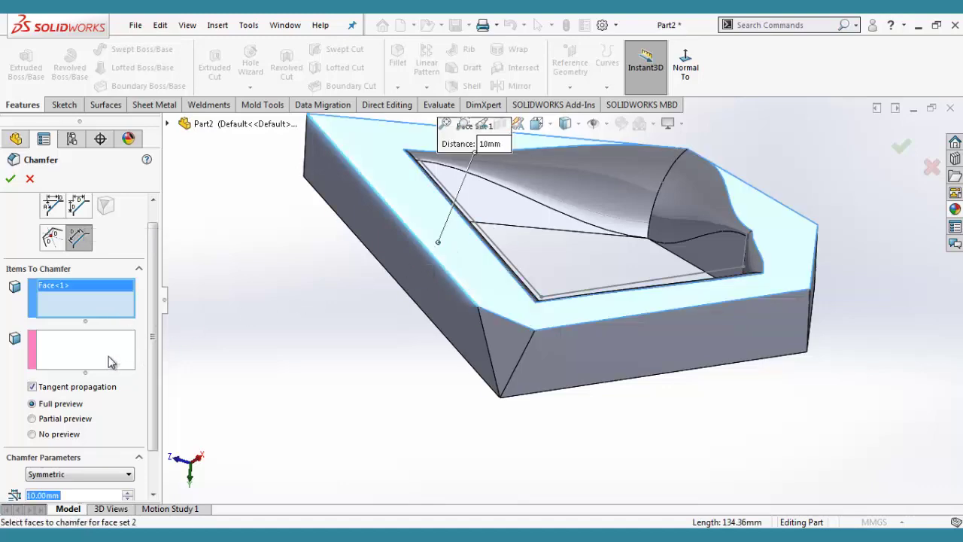
{"action": "left_click", "coordinate": [109, 362]}
{"action": "left_click", "coordinate": [427, 281]}
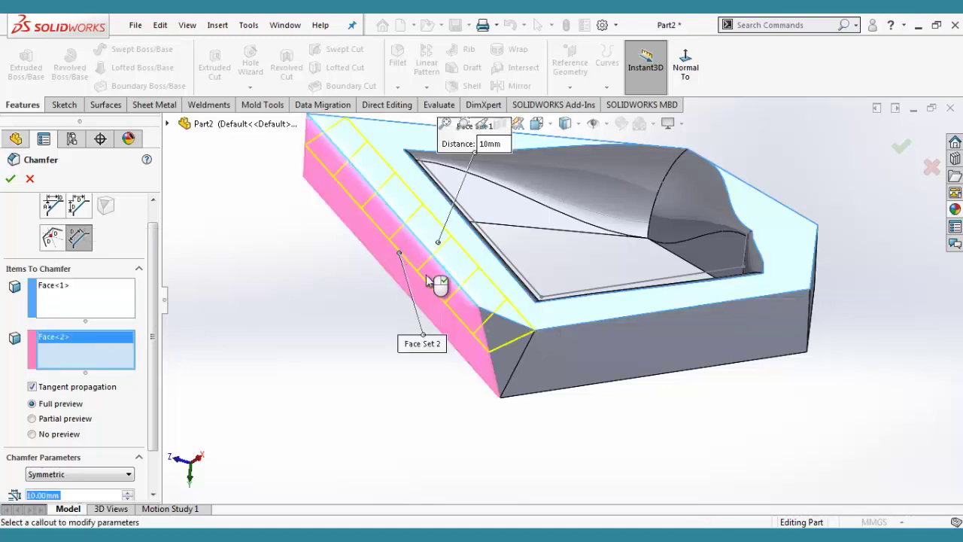
{"action": "middle_click_drag", "start_coordinate": [477, 290], "coordinate": [426, 238]}
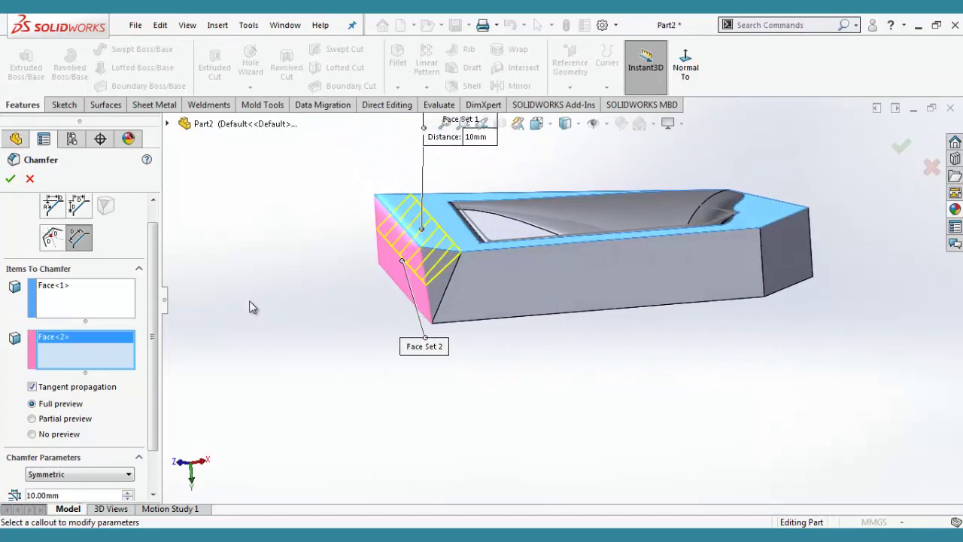
{"action": "middle_click_drag", "start_coordinate": [249, 297], "coordinate": [253, 314]}
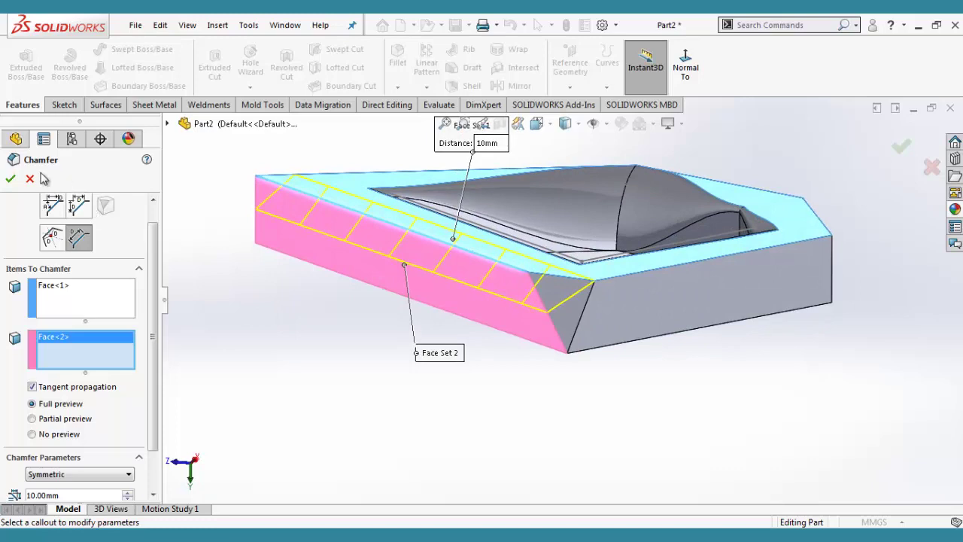
Cycle through the chamfer types, ending on angle-distance, while previewing the bevel.
{"action": "left_click", "coordinate": [51, 237]}
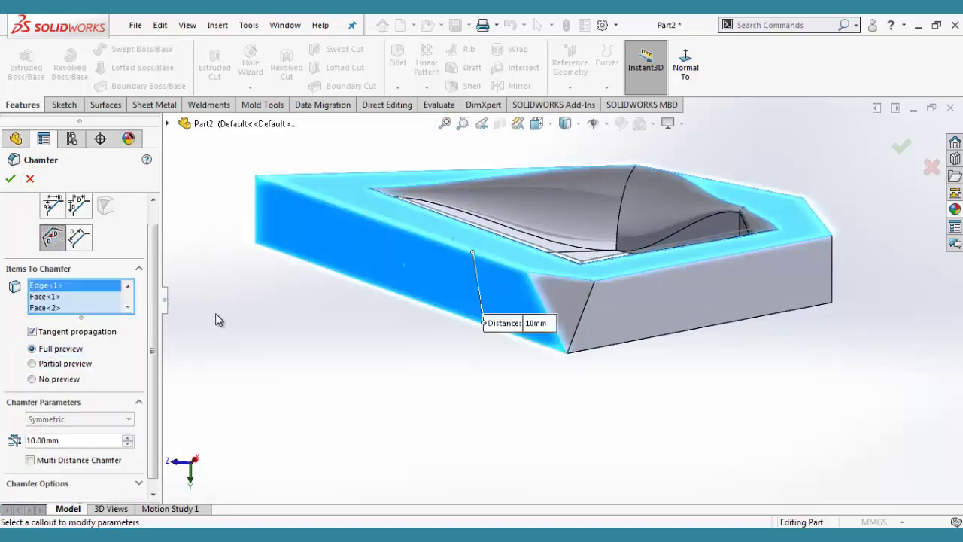
{"action": "mouse_move", "coordinate": [307, 306]}
{"action": "middle_mouse_down"}
{"action": "mouse_move", "coordinate": [288, 293]}
{"action": "mouse_move", "coordinate": [252, 317]}
{"action": "middle_mouse_up"}
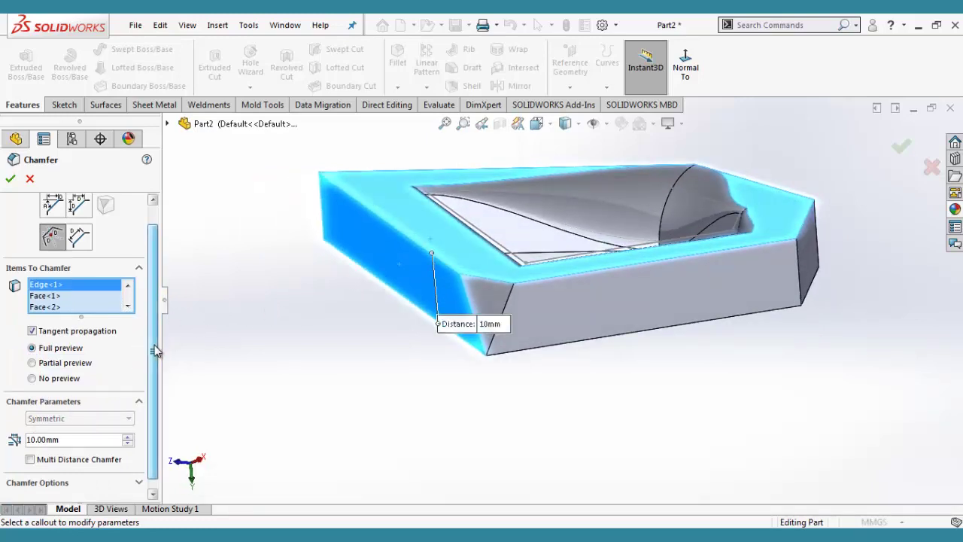
{"action": "scroll", "coordinate": [160, 348], "scroll_direction": "up", "scroll_amount": 2}
{"action": "left_click", "coordinate": [79, 225]}
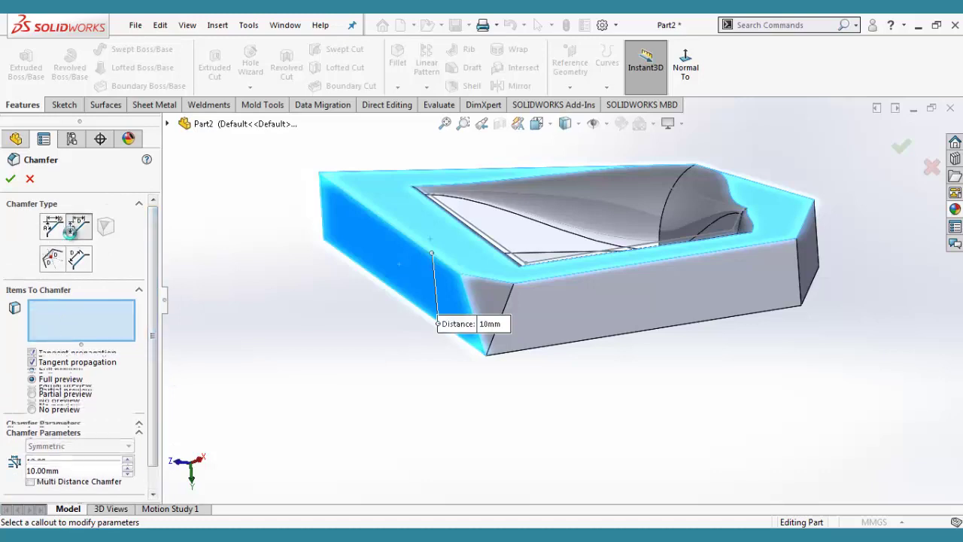
{"action": "left_click", "coordinate": [79, 258]}
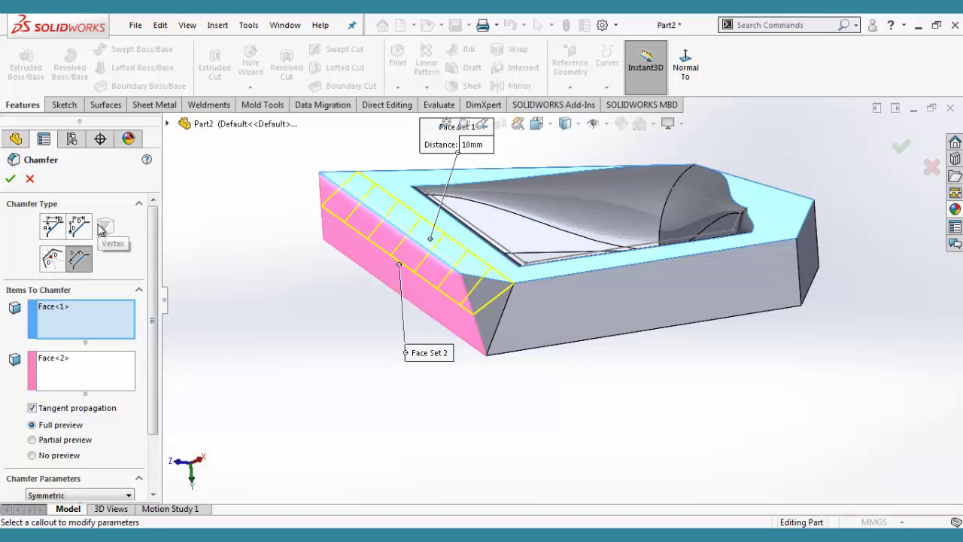
{"action": "left_click", "coordinate": [53, 226]}
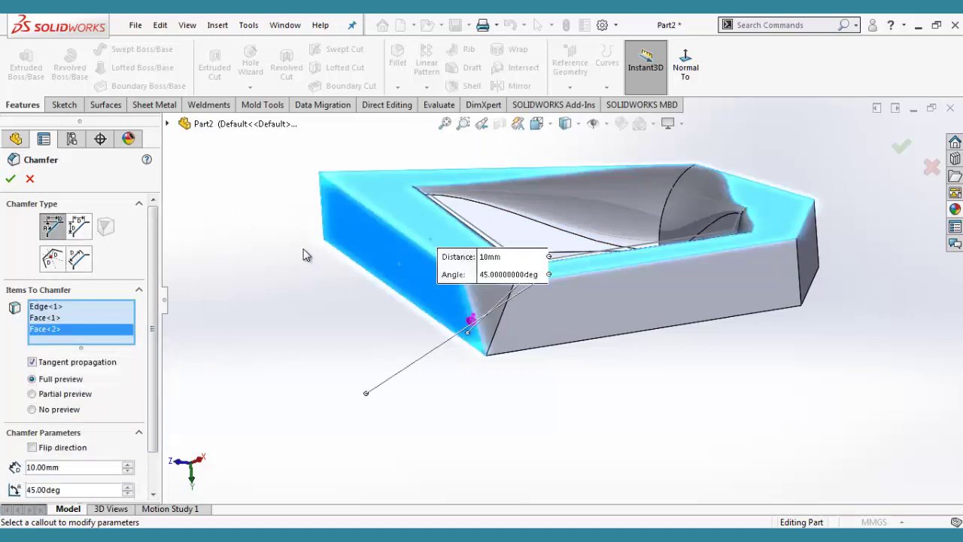
{"action": "left_click", "coordinate": [10, 178]}
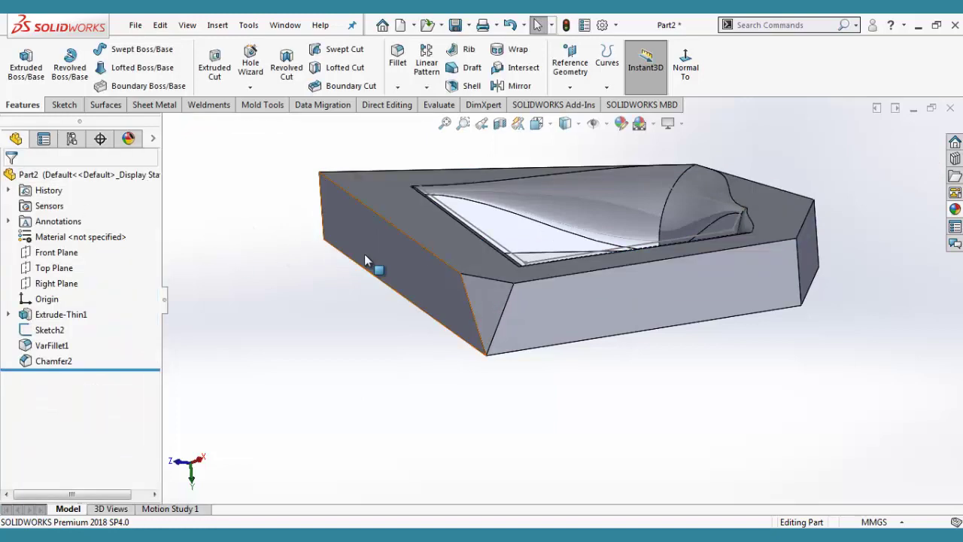
{"action": "left_click", "coordinate": [397, 87]}
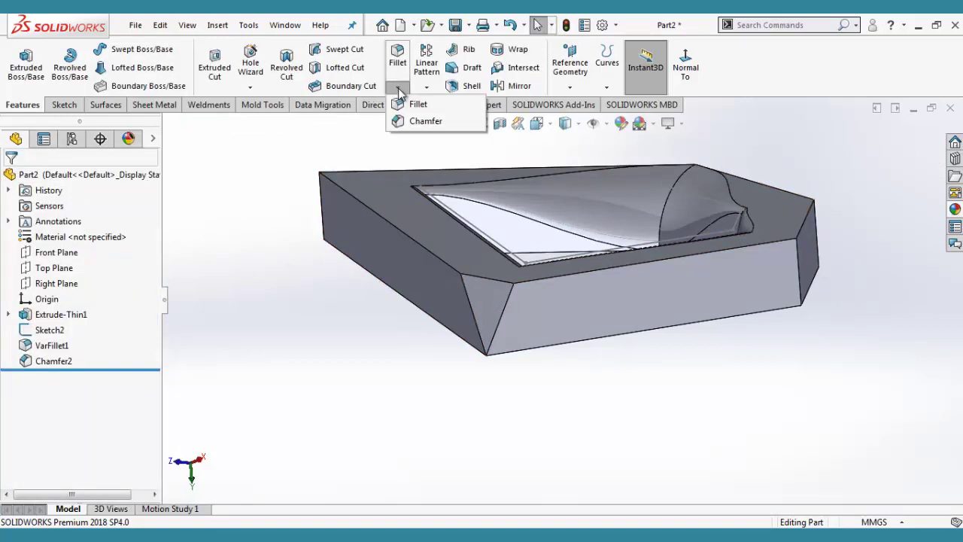
{"action": "left_click", "coordinate": [402, 106]}
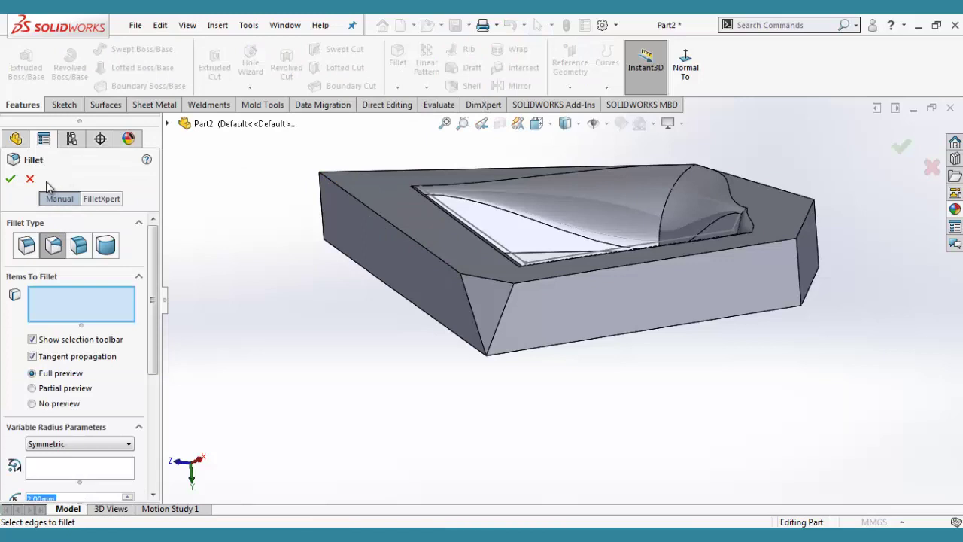
{"action": "left_click", "coordinate": [30, 180]}
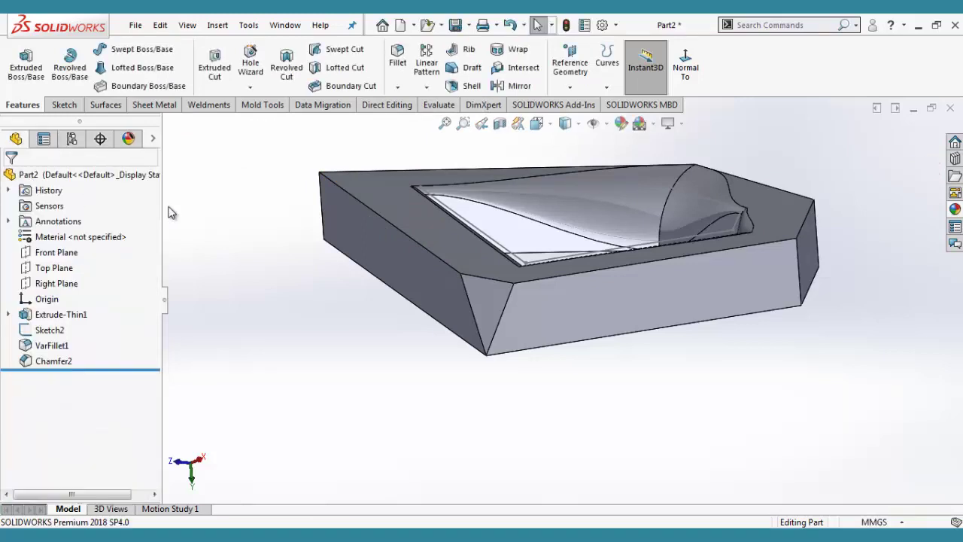
{"action": "left_click", "coordinate": [397, 87]}
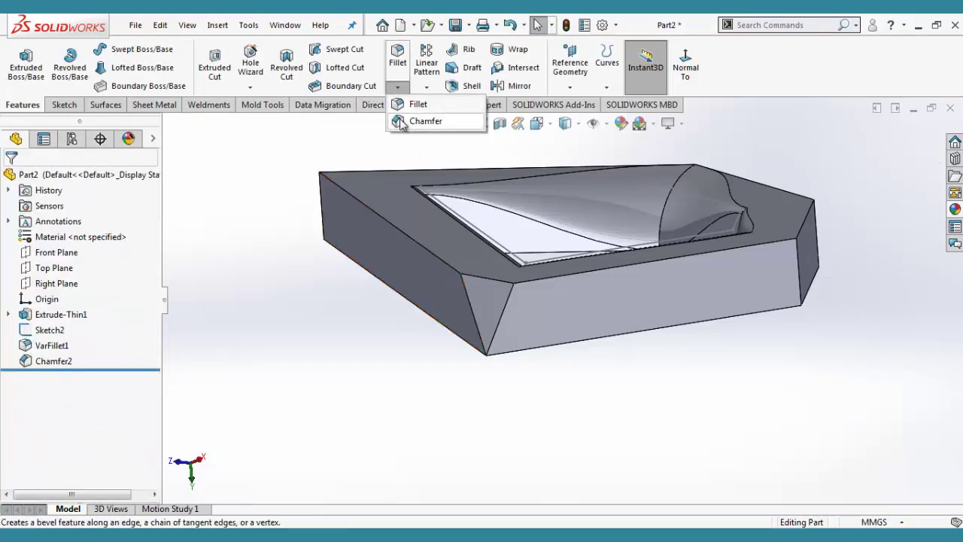
{"action": "left_click", "coordinate": [651, 325]}
{"action": "key", "text": "Escape"}
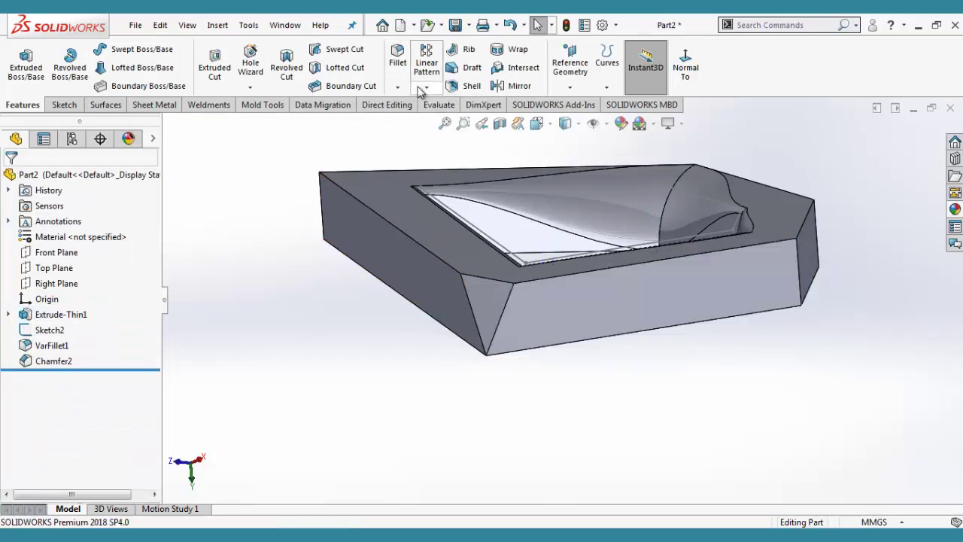
{"action": "middle_click_drag", "start_coordinate": [558, 299], "coordinate": [595, 209]}
{"action": "scroll", "coordinate": [573, 254], "scroll_direction": "up", "scroll_amount": 3}
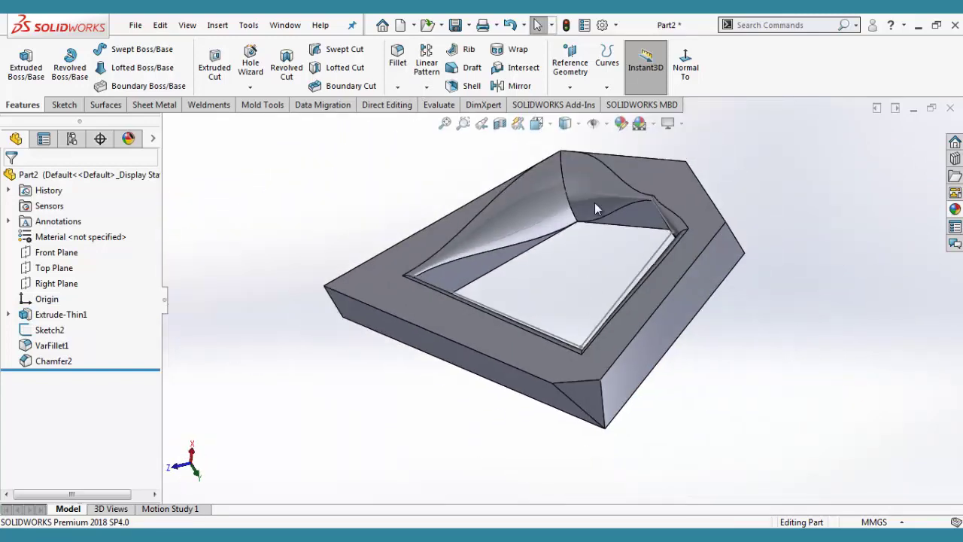
{"action": "scroll", "coordinate": [559, 179], "scroll_direction": "down", "scroll_amount": 2}
{"action": "scroll", "coordinate": [544, 333], "scroll_direction": "down", "scroll_amount": 3}
{"action": "scroll", "coordinate": [602, 452], "scroll_direction": "up", "scroll_amount": 5}
{"action": "scroll", "coordinate": [657, 403], "scroll_direction": "down", "scroll_amount": 2}
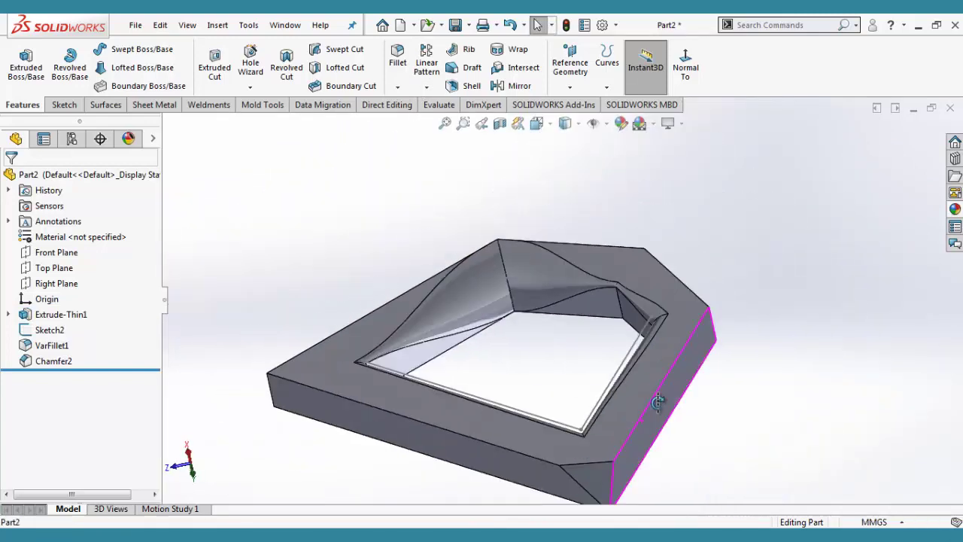
{"action": "mouse_move", "coordinate": [657, 402]}
{"action": "middle_mouse_down"}
{"action": "mouse_move", "coordinate": [735, 348]}
{"action": "mouse_move", "coordinate": [720, 391]}
{"action": "mouse_move", "coordinate": [612, 394]}
{"action": "mouse_move", "coordinate": [585, 428]}
{"action": "mouse_move", "coordinate": [527, 361]}
{"action": "mouse_move", "coordinate": [585, 365]}
{"action": "mouse_move", "coordinate": [565, 387]}
{"action": "mouse_move", "coordinate": [565, 406]}
{"action": "middle_mouse_up"}
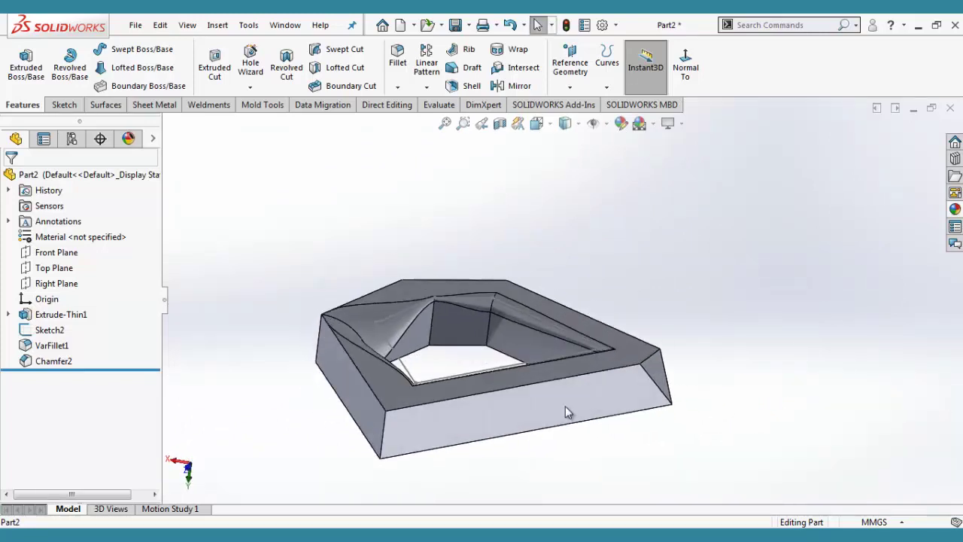